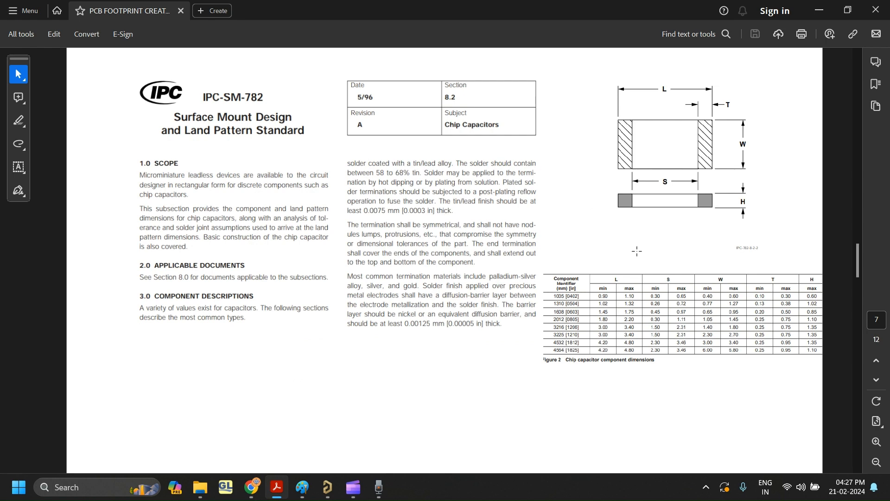
Page through the footprint creation PDF from the chip capacitor dimensions to the last slide on tool settings.
{"action": "scroll", "coordinate": [638, 251], "scroll_direction": "down", "scroll_amount": 2}
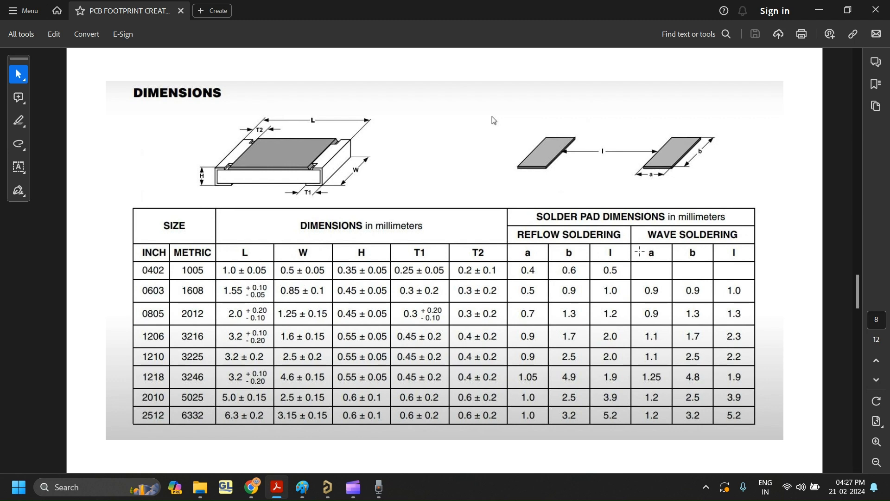
{"action": "key", "text": "Right"}
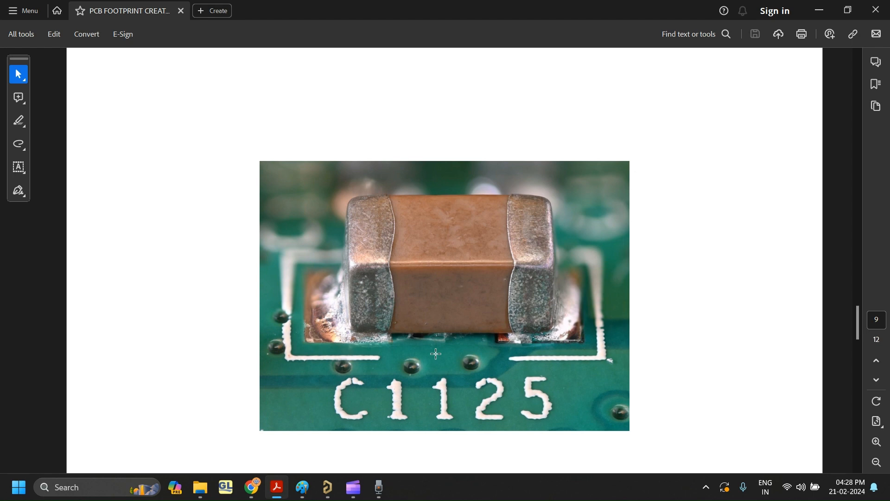
{"action": "scroll", "coordinate": [436, 353], "scroll_direction": "down", "scroll_amount": 2}
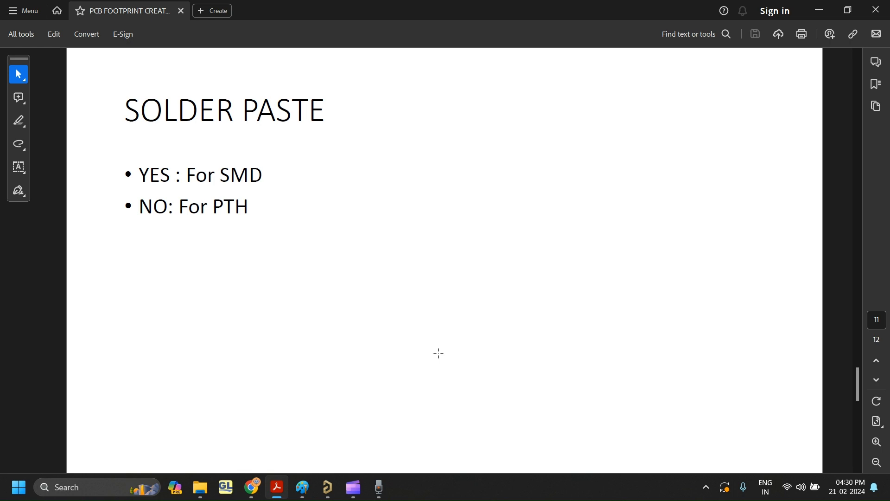
{"action": "scroll", "coordinate": [438, 353], "scroll_direction": "down", "scroll_amount": 1}
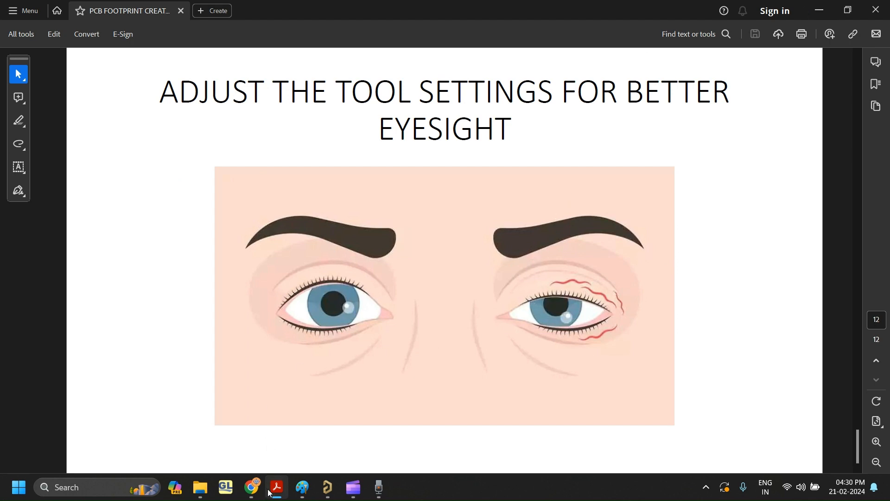
Switch to the browser and look up the 1608 [0603] chip capacitor land pattern dimensions in the IPC-SM-782A document.
{"action": "left_click", "coordinate": [251, 487]}
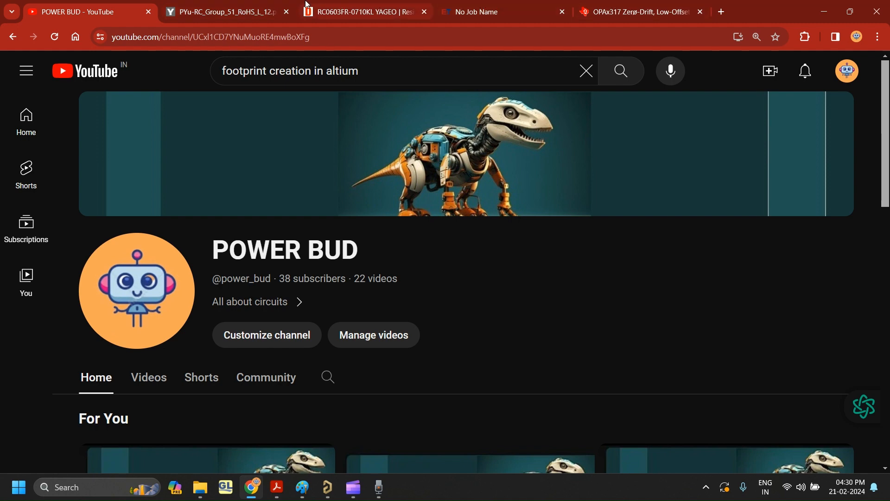
{"action": "left_click", "coordinate": [352, 6]}
{"action": "left_click", "coordinate": [223, 7]}
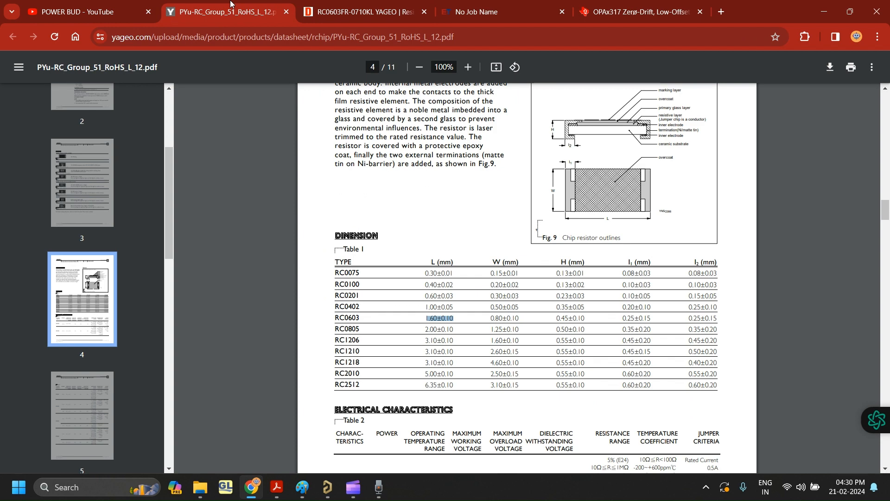
{"action": "left_click", "coordinate": [504, 11]}
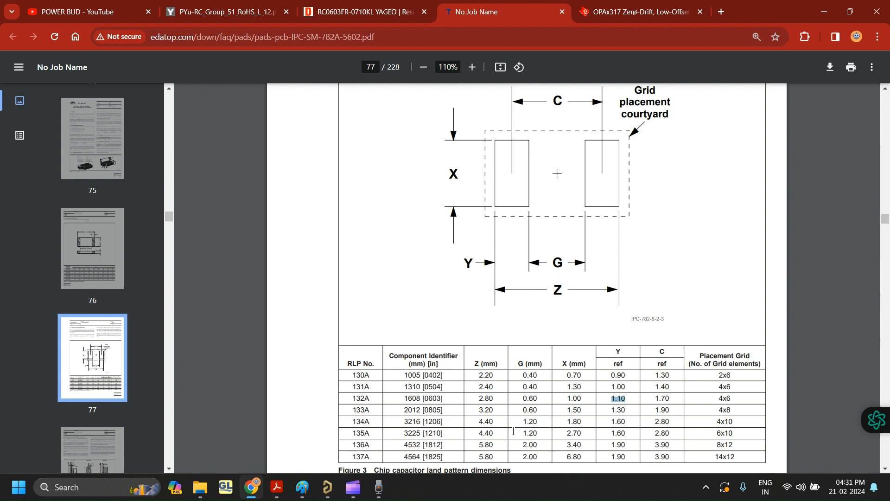
{"action": "left_click_drag", "start_coordinate": [423, 398], "coordinate": [440, 398]}
{"action": "left_click_drag", "start_coordinate": [676, 393], "coordinate": [653, 395]}
Switch to Altium Designer, add a new footprint to the library and place two pads at about (-2.3, 0.1) mm and (2, 0) mm.
{"action": "left_click", "coordinate": [327, 487]}
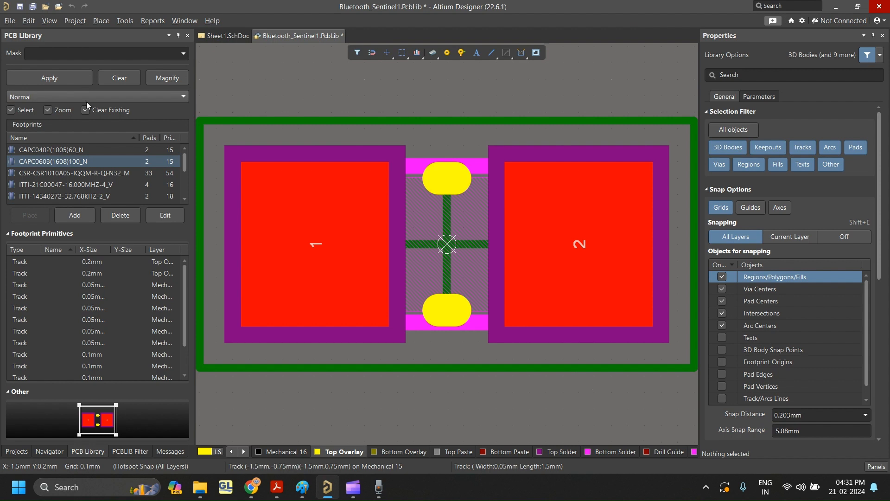
{"action": "left_click", "coordinate": [75, 216]}
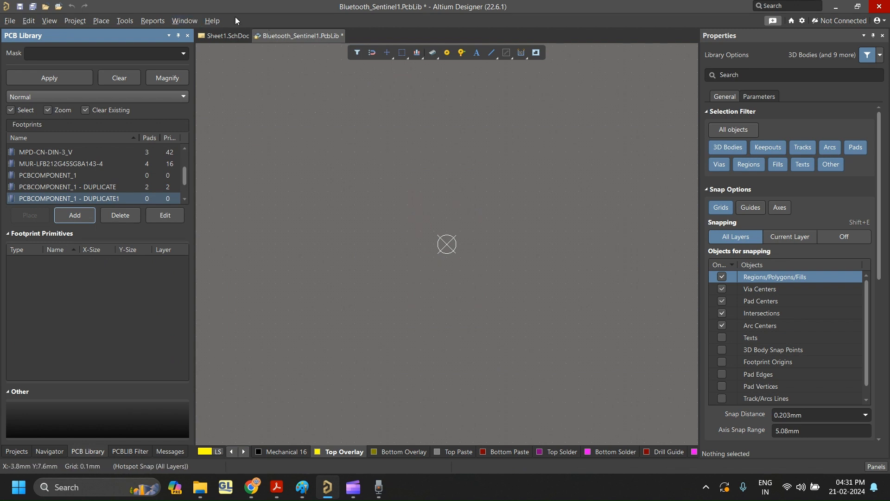
{"action": "left_click", "coordinate": [111, 21]}
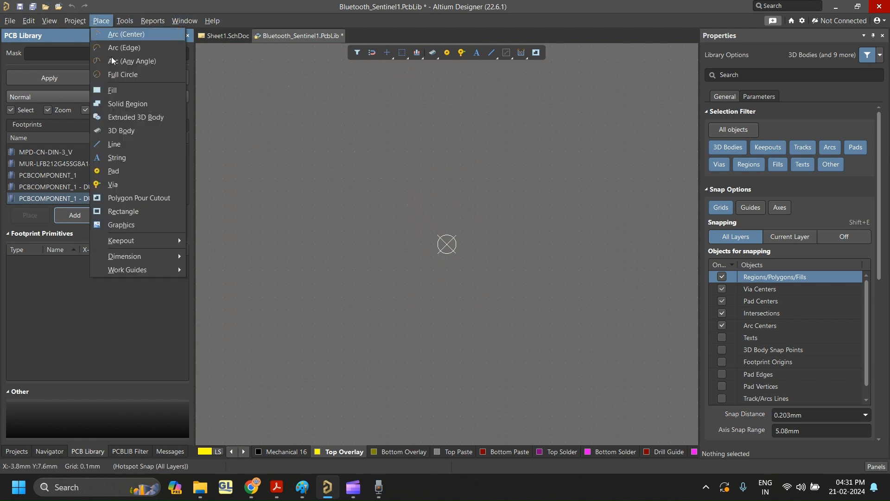
{"action": "left_click", "coordinate": [132, 165]}
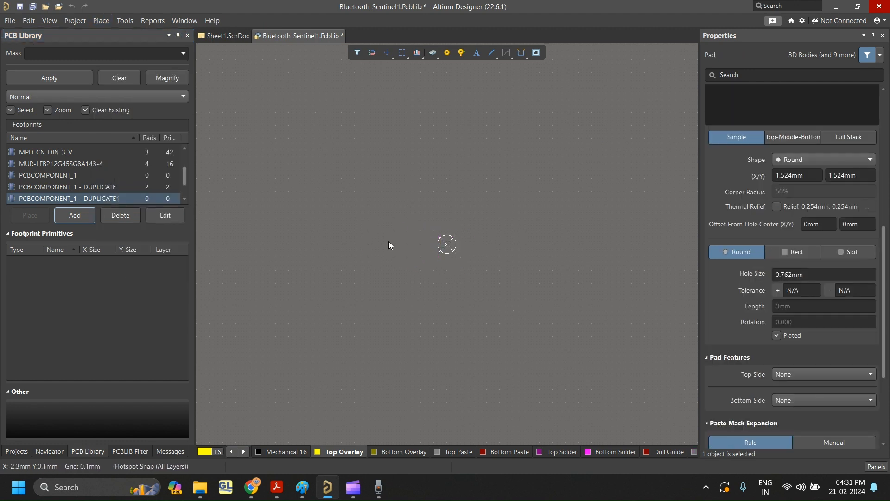
{"action": "left_click", "coordinate": [387, 241]}
{"action": "left_click", "coordinate": [499, 244]}
{"action": "right_click", "coordinate": [653, 216]}
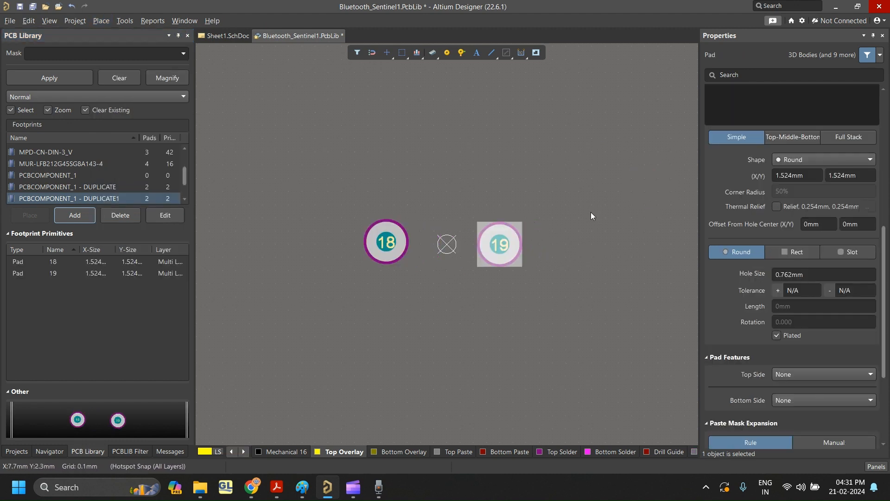
{"action": "left_click", "coordinate": [533, 310]}
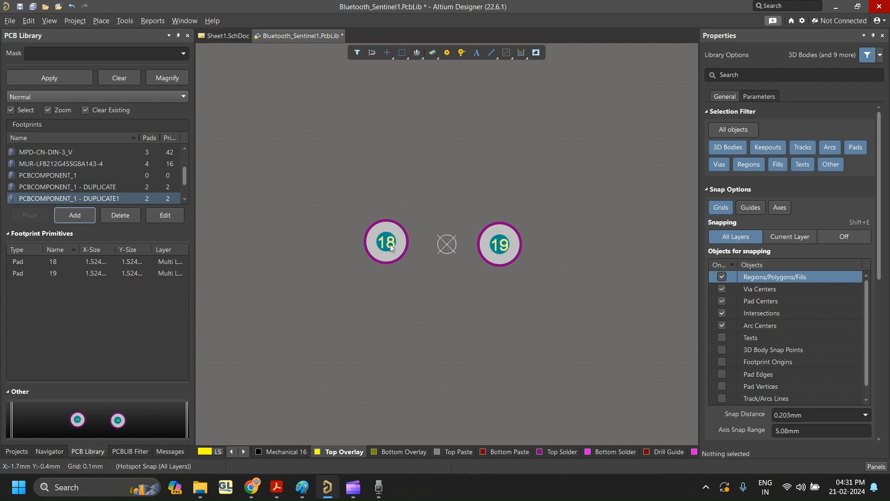
Select both pads and change their layer to Top Layer.
{"action": "left_click", "coordinate": [393, 245]}
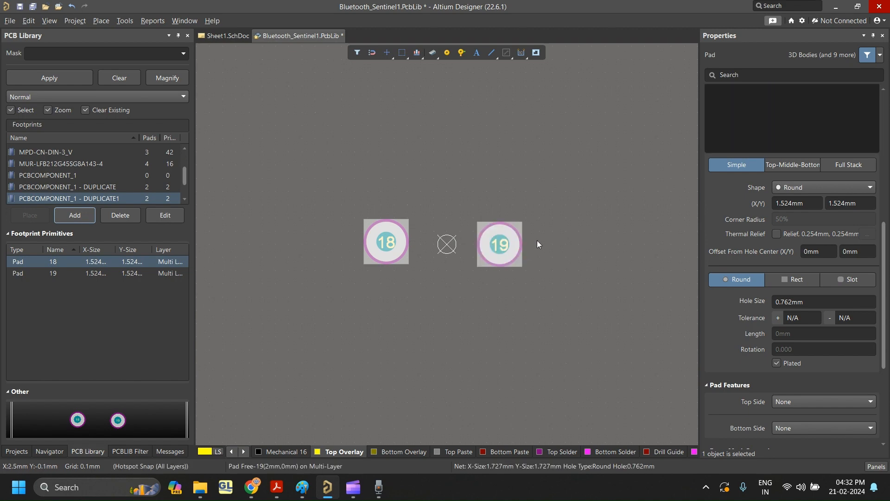
{"action": "scroll", "coordinate": [537, 240], "scroll_direction": "down", "scroll_amount": 1}
{"action": "scroll", "coordinate": [778, 213], "scroll_direction": "up", "scroll_amount": 7}
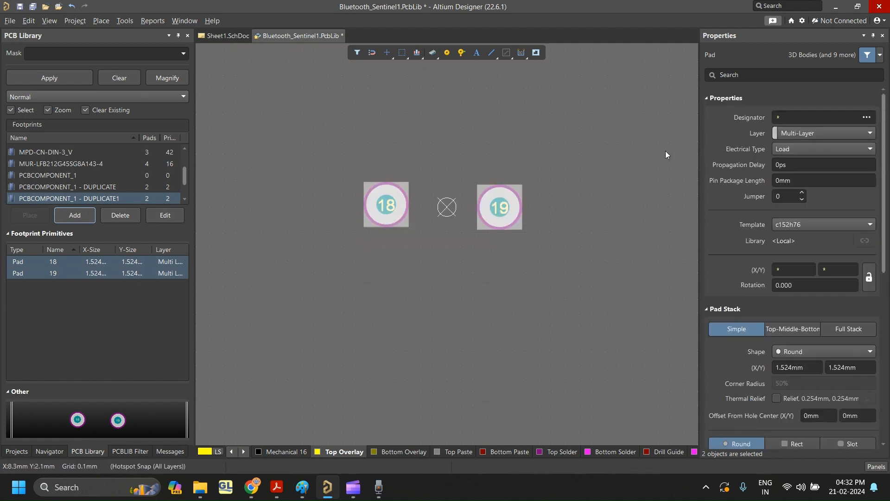
{"action": "left_click", "coordinate": [796, 133]}
{"action": "scroll", "coordinate": [794, 165], "scroll_direction": "up", "scroll_amount": 3}
{"action": "left_click", "coordinate": [795, 146]}
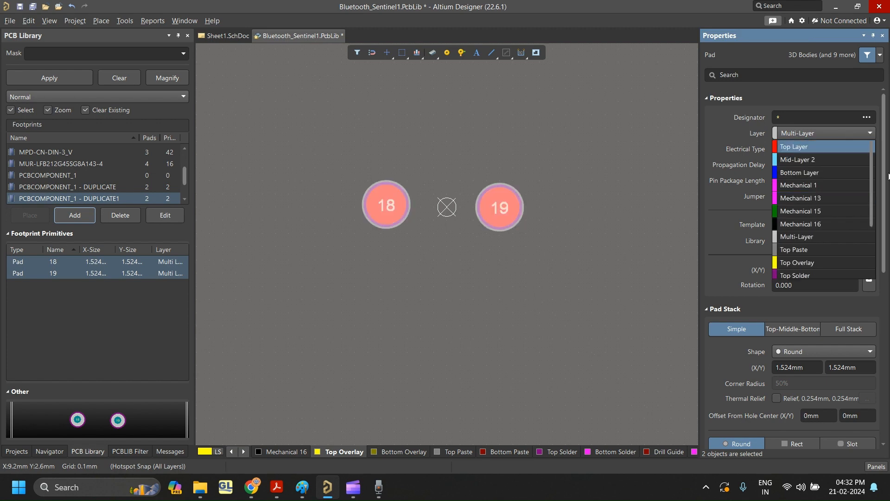
{"action": "left_click", "coordinate": [825, 271]}
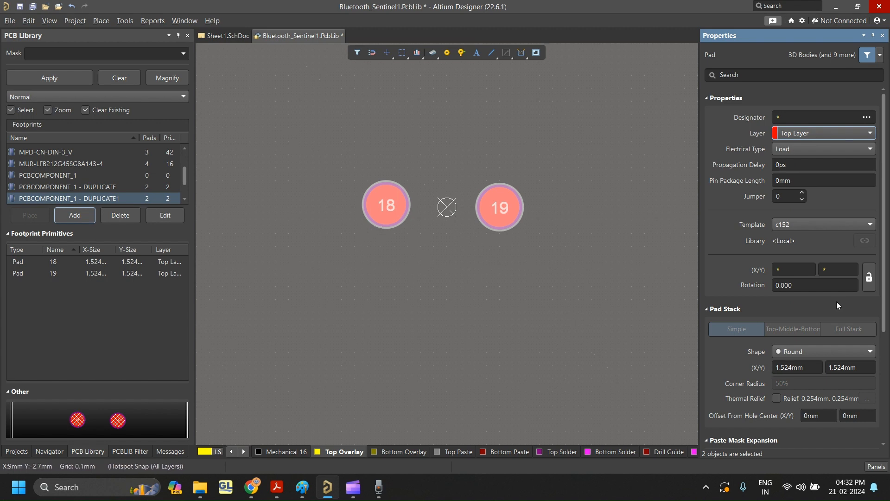
Set the size of both pads to 1.1 mm in X and 1 mm in Y.
{"action": "left_click", "coordinate": [806, 369]}
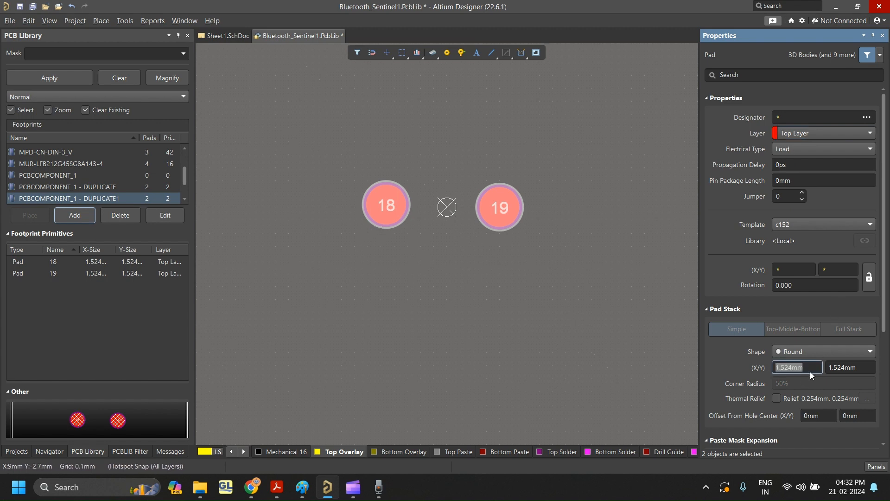
{"action": "type", "text": "1.1"}
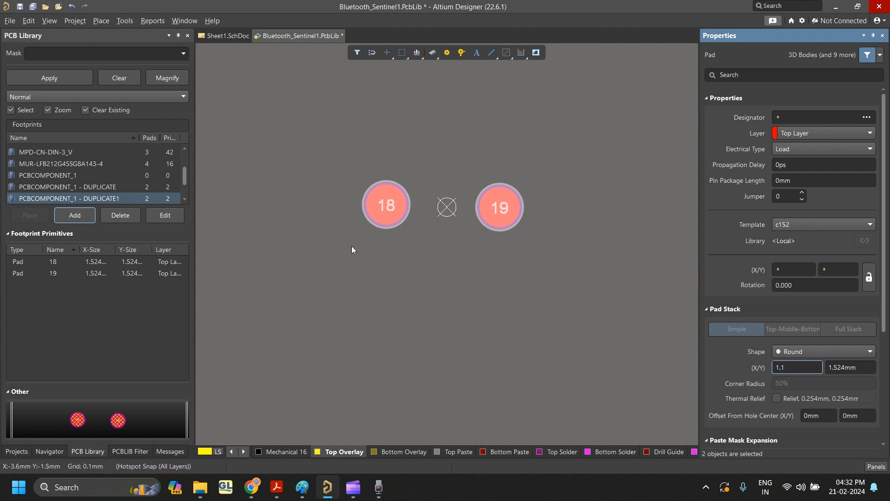
{"action": "left_click", "coordinate": [847, 368]}
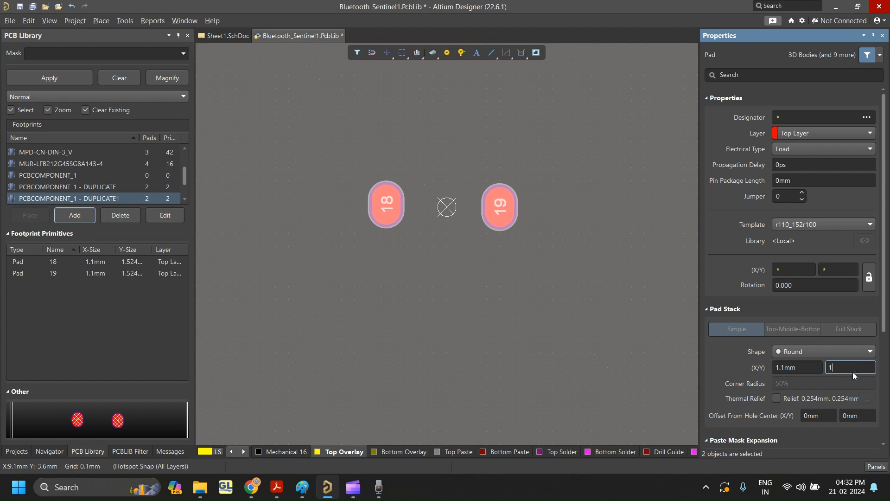
{"action": "type", "text": "1"}
{"action": "key", "text": "shift+Tab"}
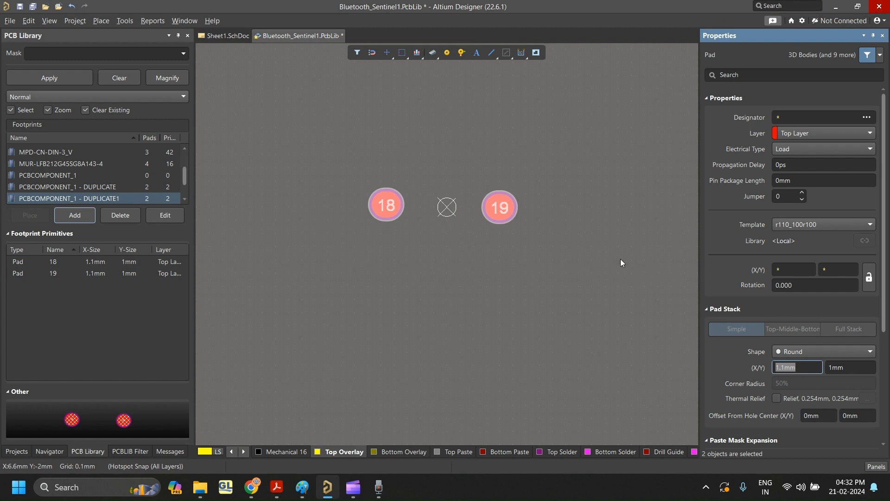
{"action": "type", "text": "0"}
{"action": "key", "text": "BackSpace"}
{"action": "left_click", "coordinate": [564, 299]}
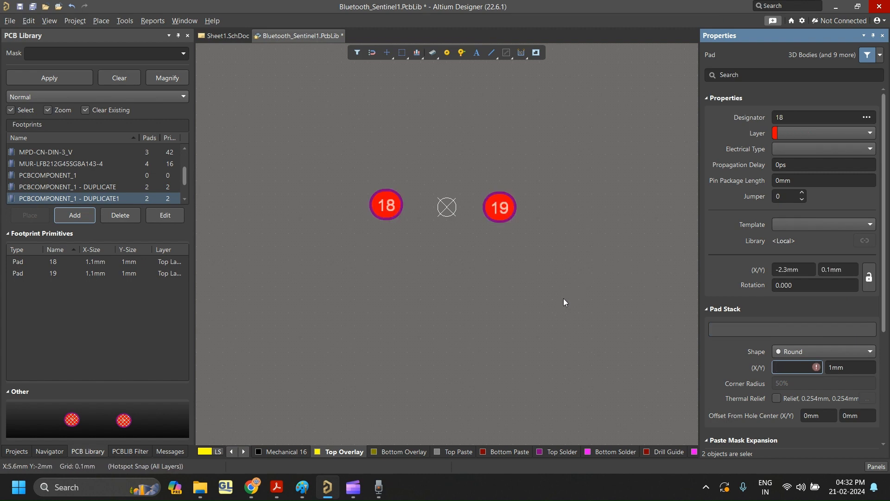
Toggle the units to mils and back to millimetres, and check the X/Y size of each pad.
{"action": "key", "text": "q"}
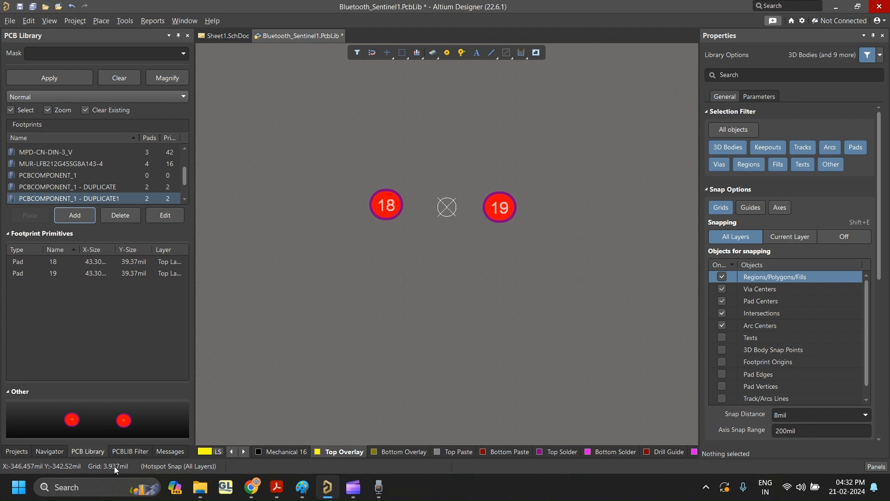
{"action": "key", "text": "q"}
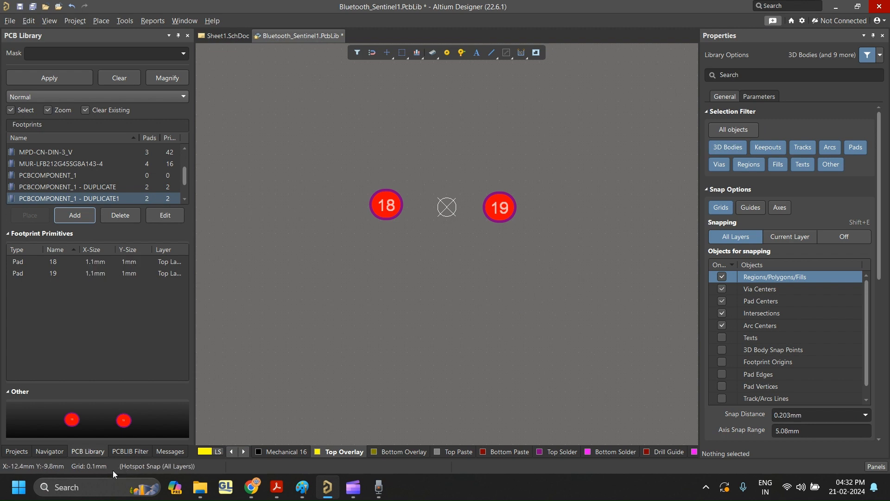
{"action": "left_click", "coordinate": [503, 216]}
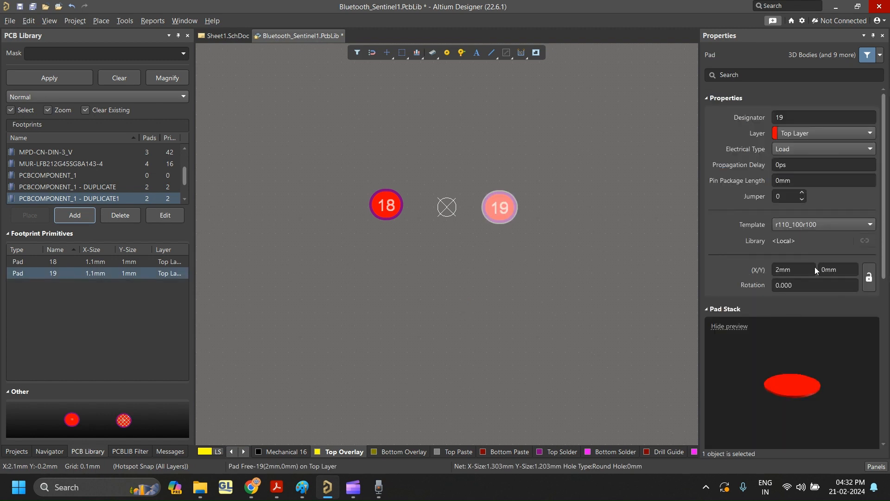
{"action": "scroll", "coordinate": [815, 269], "scroll_direction": "down", "scroll_amount": 5}
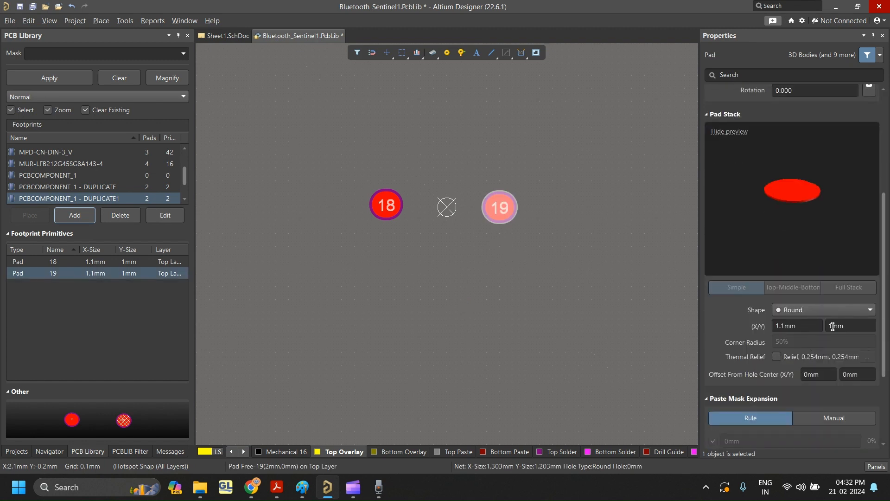
{"action": "left_click", "coordinate": [386, 205]}
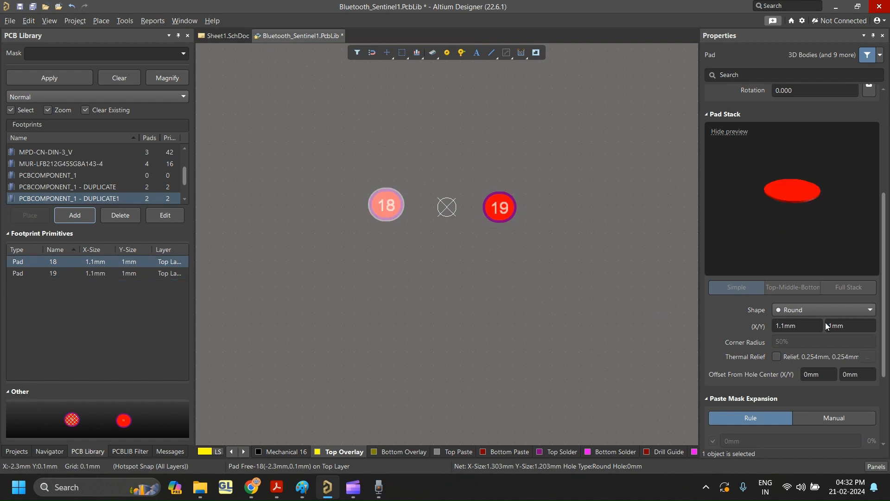
{"action": "left_click", "coordinate": [547, 290]}
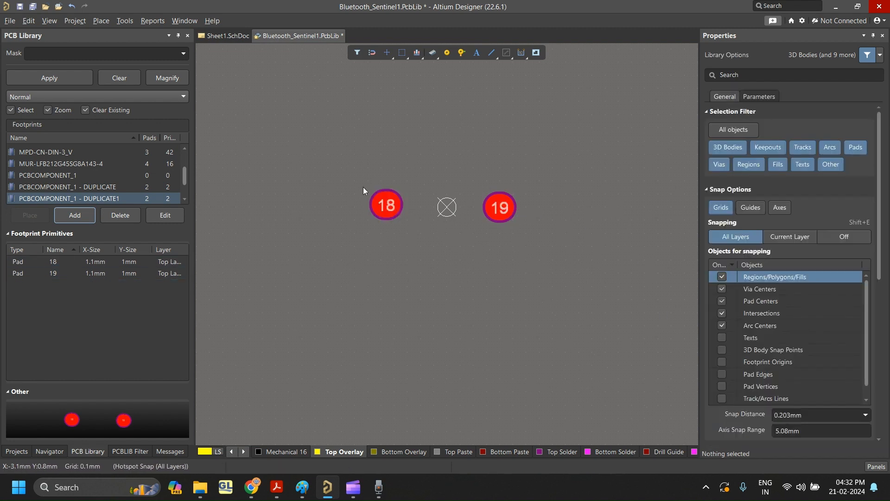
Select both pads and change their shape to Rectangular.
{"action": "left_click_drag", "start_coordinate": [363, 187], "coordinate": [574, 240]}
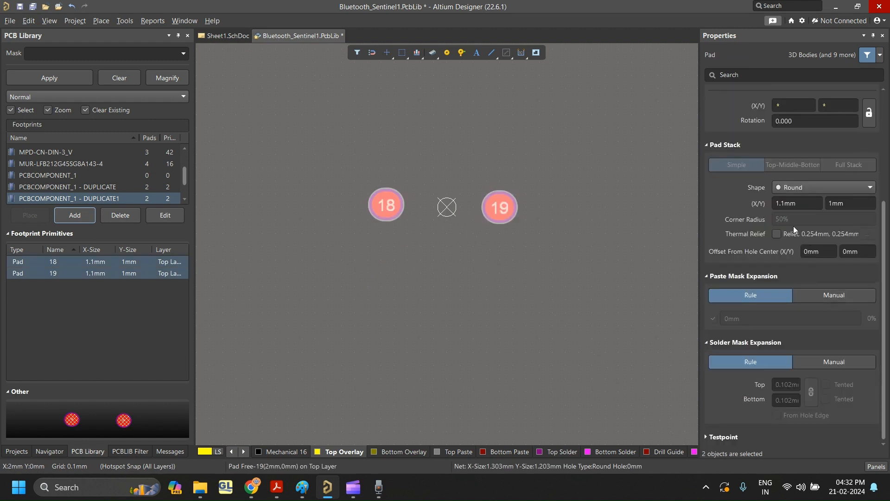
{"action": "left_click", "coordinate": [812, 188]}
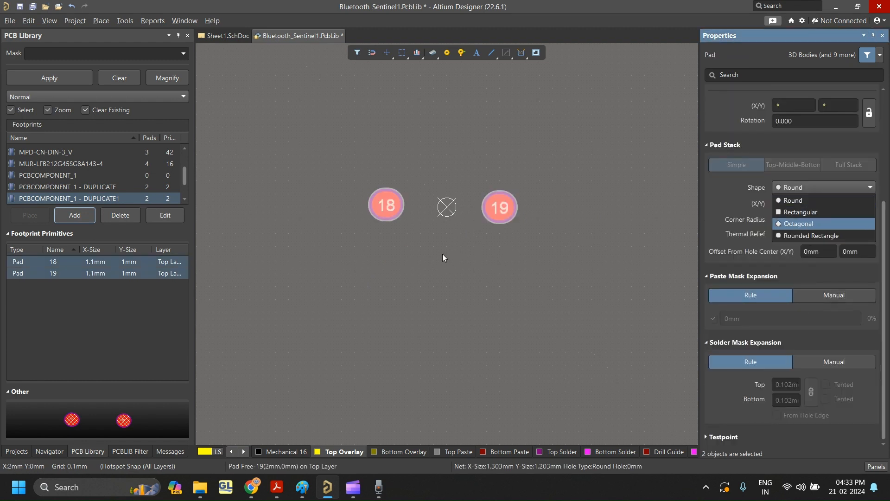
{"action": "left_click", "coordinate": [797, 214]}
{"action": "left_click", "coordinate": [530, 163]}
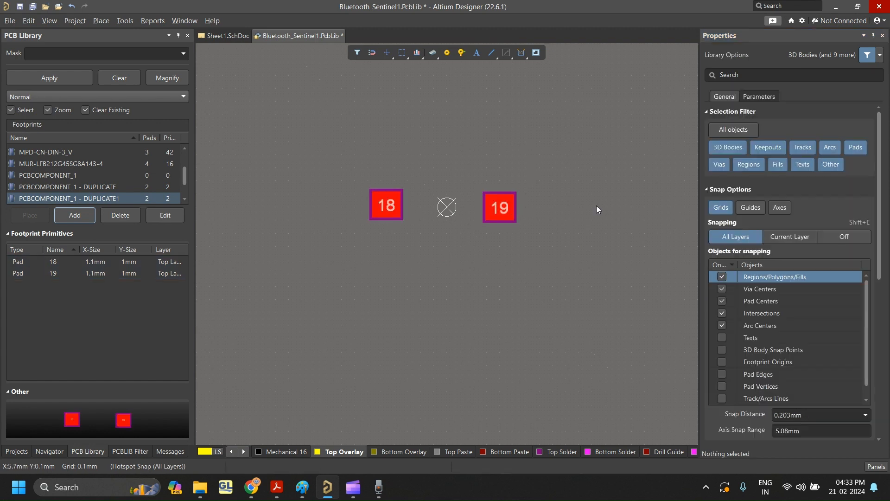
Set the designator of pad 18 to 1 and of pad 19 to 2.
{"action": "left_click", "coordinate": [399, 207]}
{"action": "scroll", "coordinate": [755, 141], "scroll_direction": "up", "scroll_amount": 3}
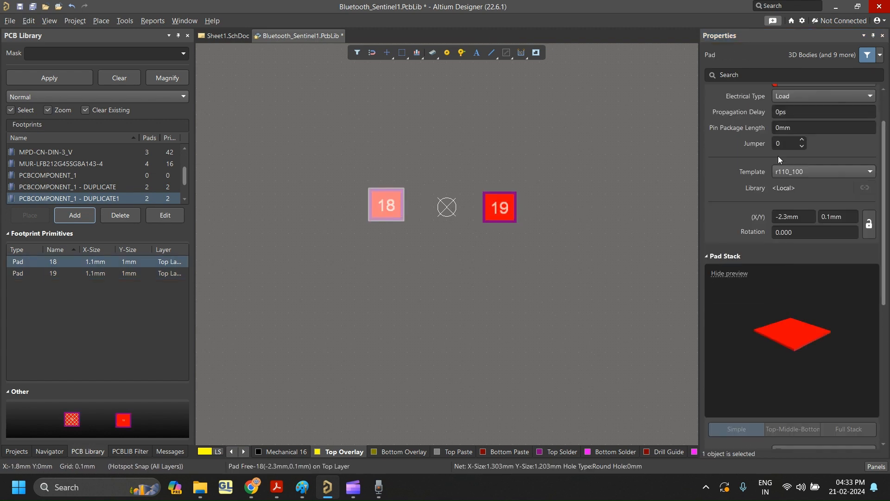
{"action": "double_click", "coordinate": [788, 115]}
{"action": "type", "text": "1"}
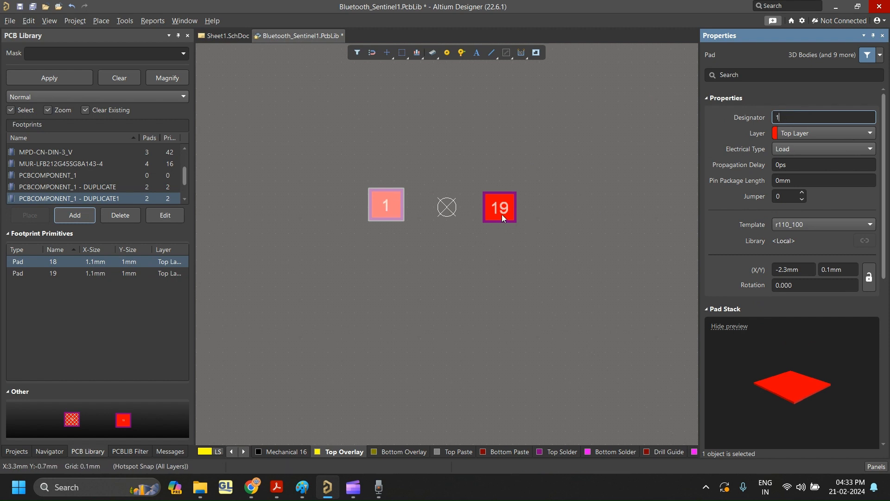
{"action": "left_click", "coordinate": [501, 211]}
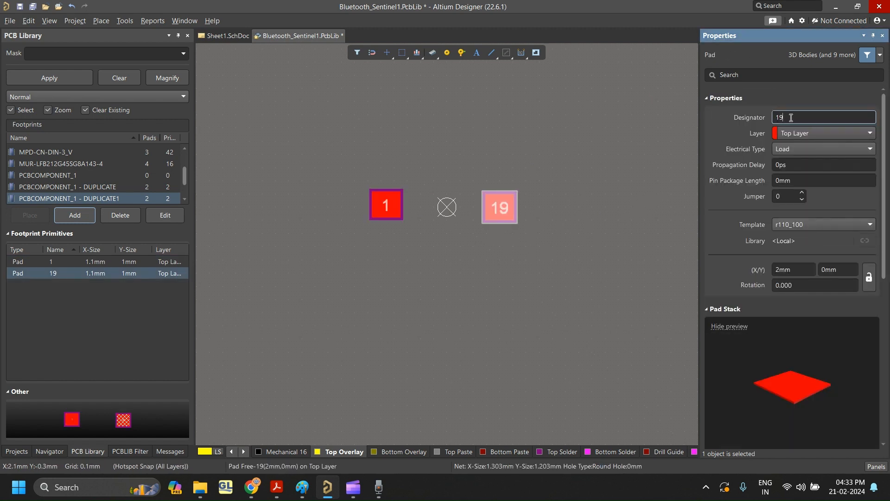
{"action": "double_click", "coordinate": [791, 117]}
{"action": "type", "text": "2"}
{"action": "left_click", "coordinate": [550, 277]}
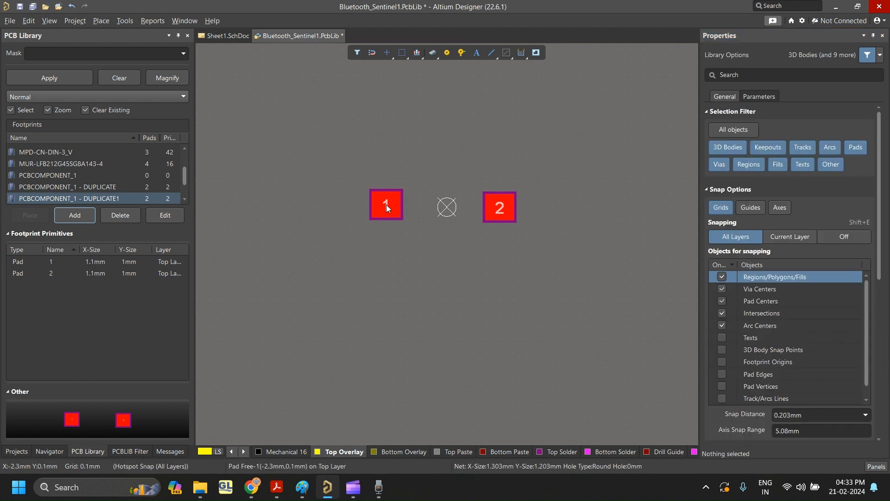
Move pad 1 to about X -1.3 mm, Y 0 mm and pad 2 to about X 1.2 mm, Y 0 mm.
{"action": "left_click_drag", "start_coordinate": [406, 200], "coordinate": [413, 207]}
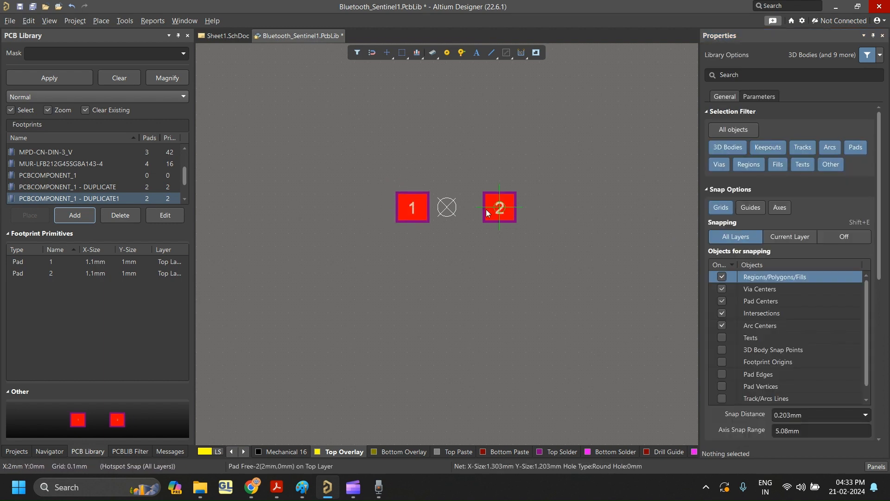
{"action": "left_click_drag", "start_coordinate": [500, 209], "coordinate": [479, 208]}
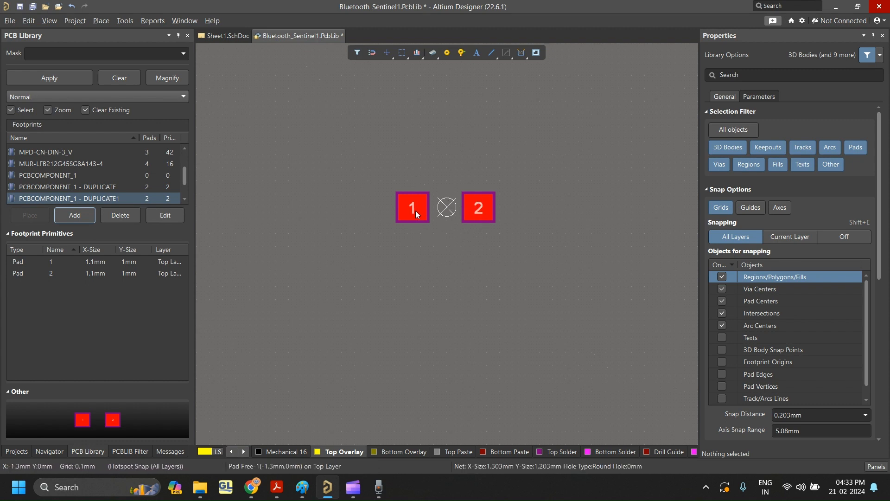
Set the X position of pad 2 to 1.7/2 mm, half of the required pad spacing.
{"action": "left_click", "coordinate": [485, 219]}
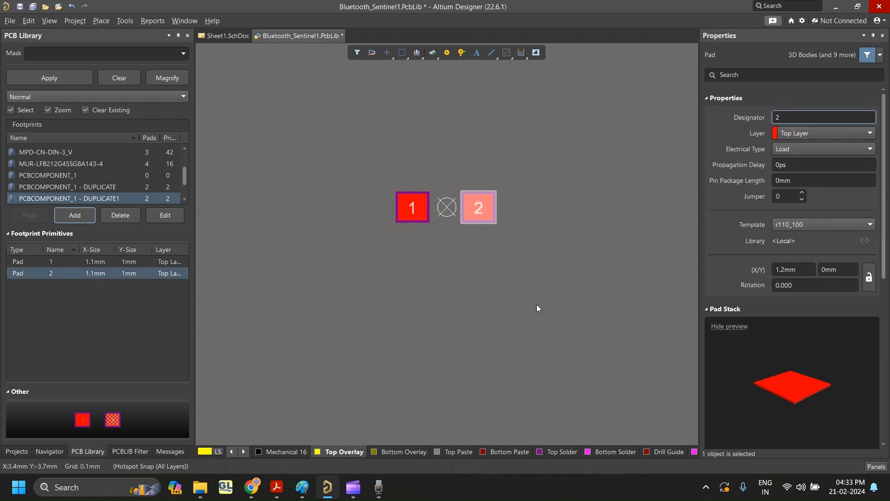
{"action": "left_click", "coordinate": [833, 270]}
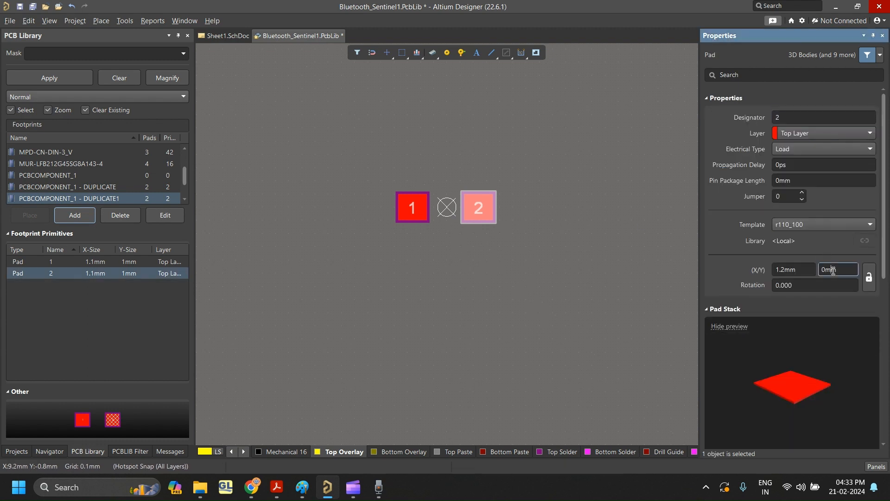
{"action": "left_click", "coordinate": [423, 212]}
{"action": "left_click", "coordinate": [485, 213]}
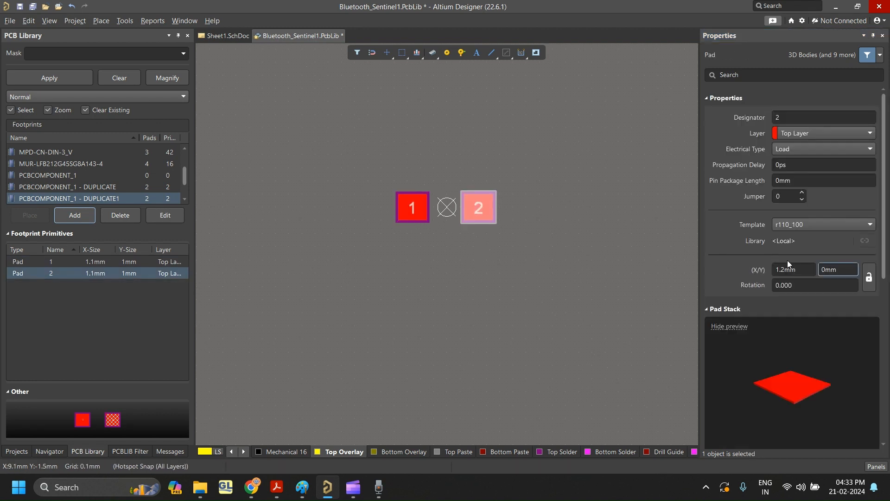
{"action": "left_click", "coordinate": [790, 269]}
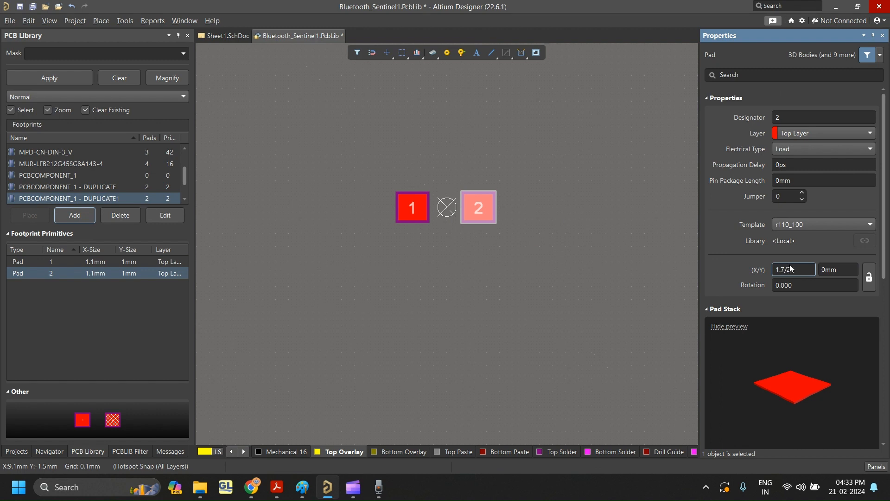
{"action": "key", "text": "Return"}
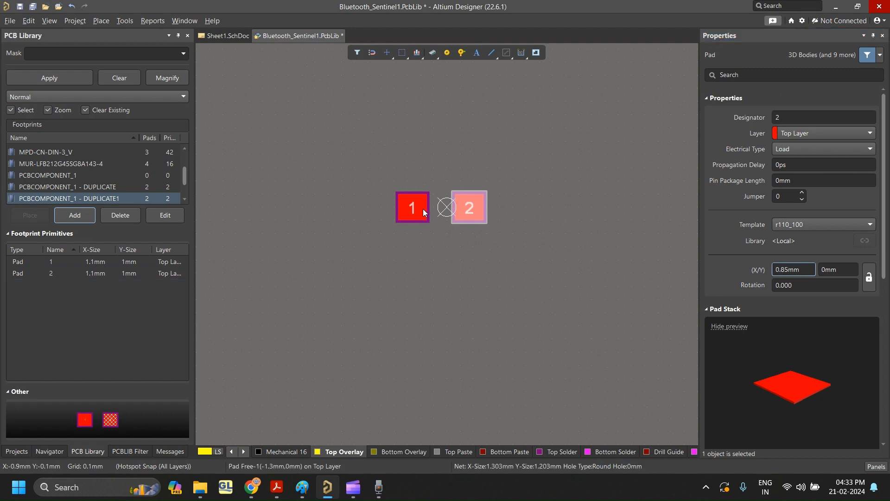
Set the X position of pad 1 to -1.7/2 mm, mirroring pad 2 across the origin.
{"action": "left_click", "coordinate": [423, 210]}
{"action": "left_click", "coordinate": [793, 271]}
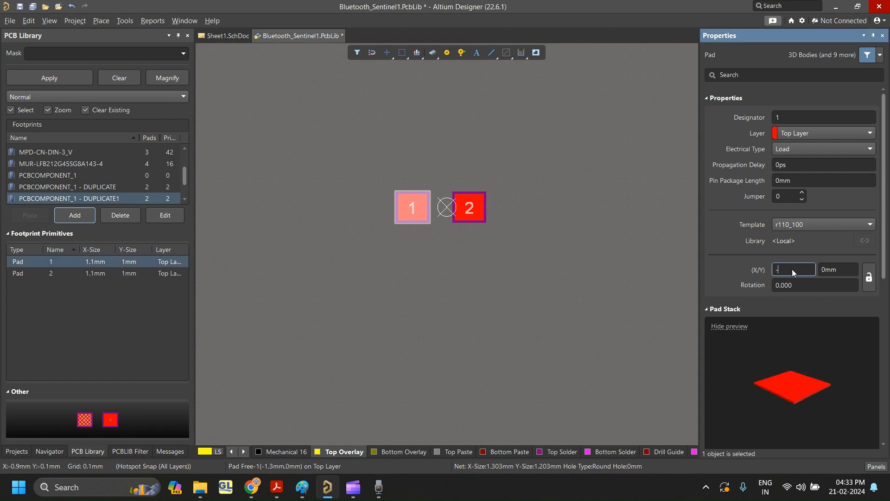
{"action": "type", "text": "-1.7/2"}
{"action": "key", "text": "Return"}
{"action": "left_click", "coordinate": [473, 360]}
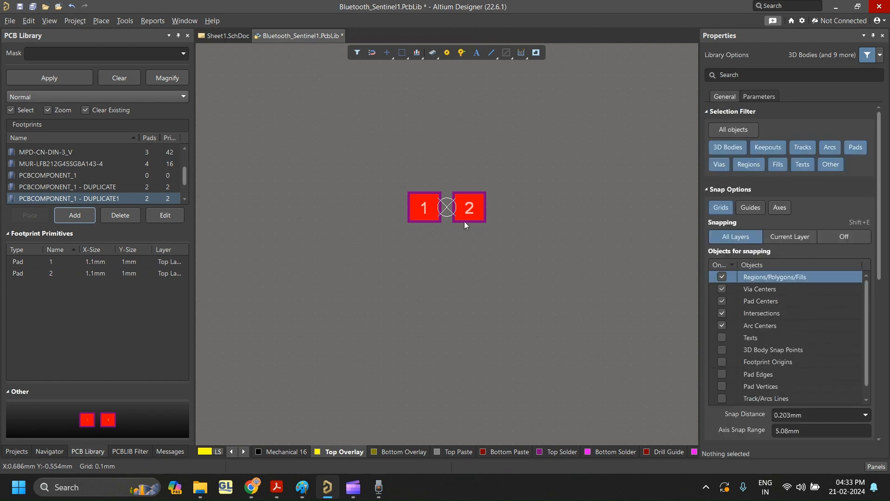
Measure the centre-to-centre distance between pad 1 and pad 2.
{"action": "scroll", "coordinate": [465, 222], "scroll_direction": "up", "scroll_amount": 6, "text": "ctrl"}
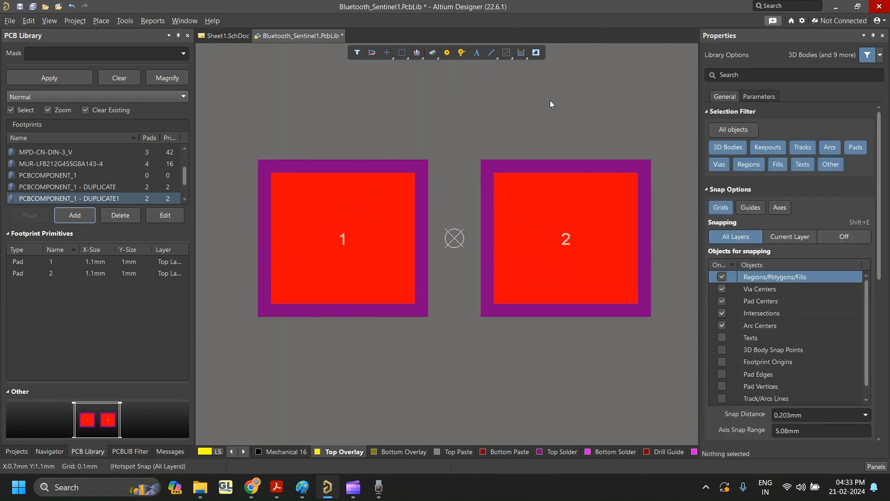
{"action": "key", "text": "ctrl+m"}
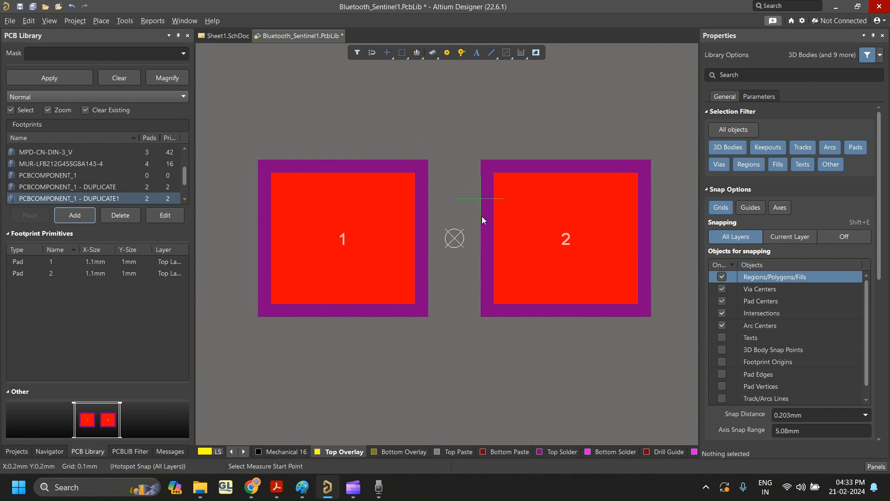
{"action": "left_click", "coordinate": [343, 238]}
{"action": "left_click", "coordinate": [566, 238]}
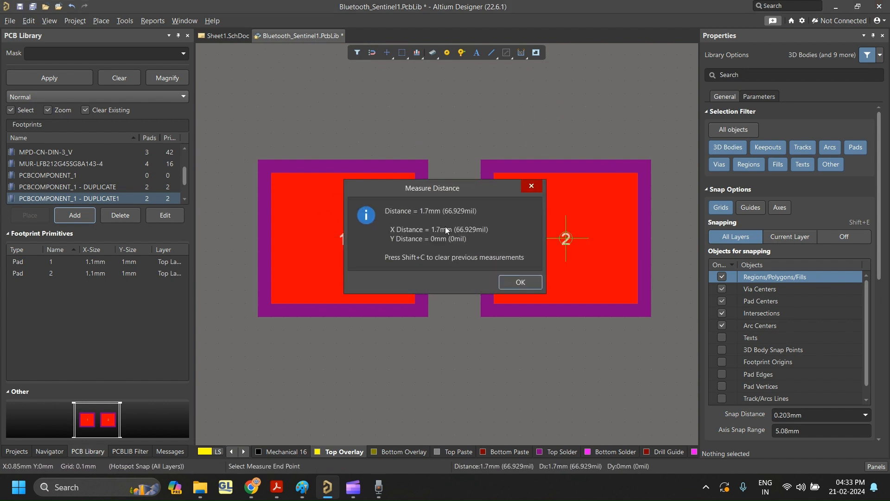
{"action": "left_click", "coordinate": [520, 282]}
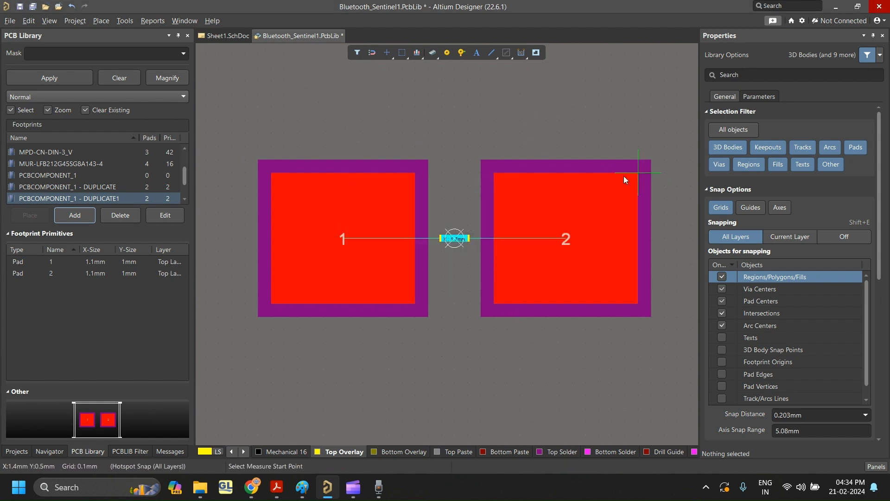
Measure the height and the width of pad 2 along its copper edges.
{"action": "left_click", "coordinate": [639, 176]}
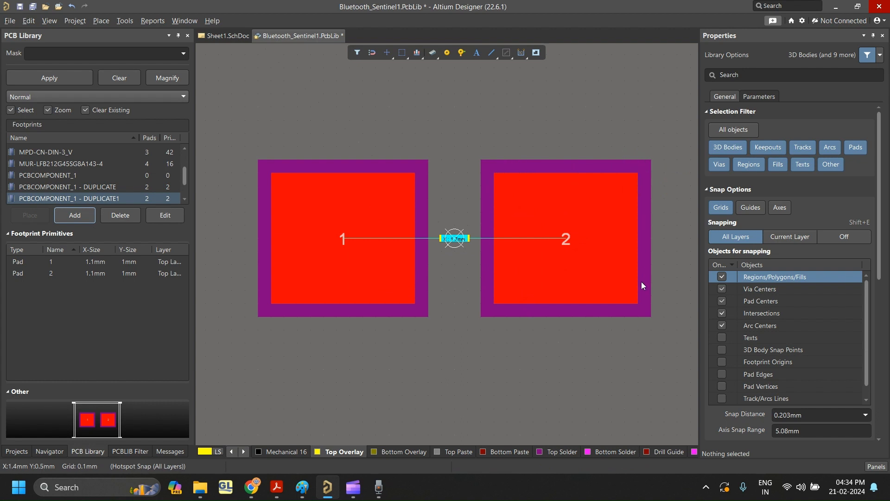
{"action": "left_click", "coordinate": [641, 307]}
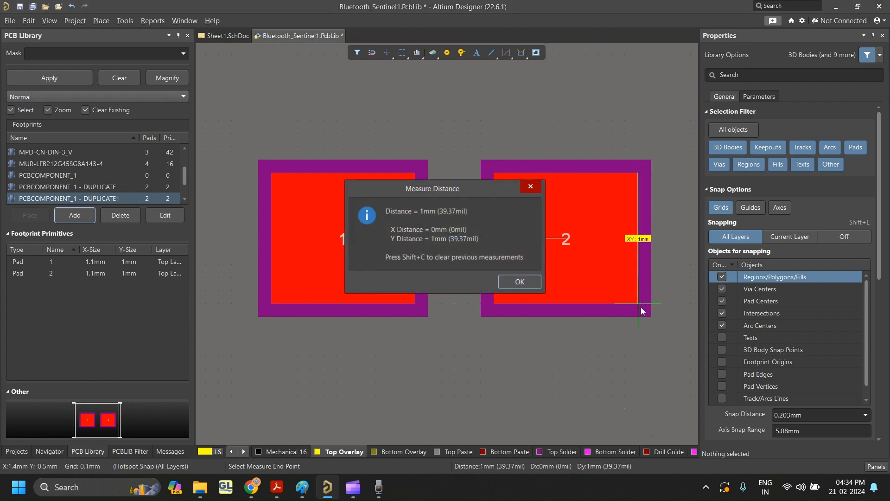
{"action": "left_click", "coordinate": [520, 283]}
{"action": "left_click", "coordinate": [495, 172]}
{"action": "left_click", "coordinate": [638, 173]}
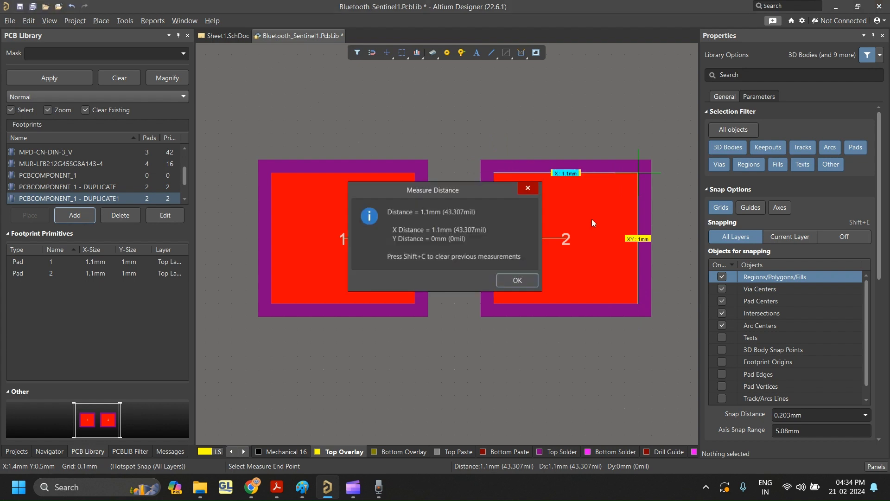
{"action": "left_click", "coordinate": [520, 282]}
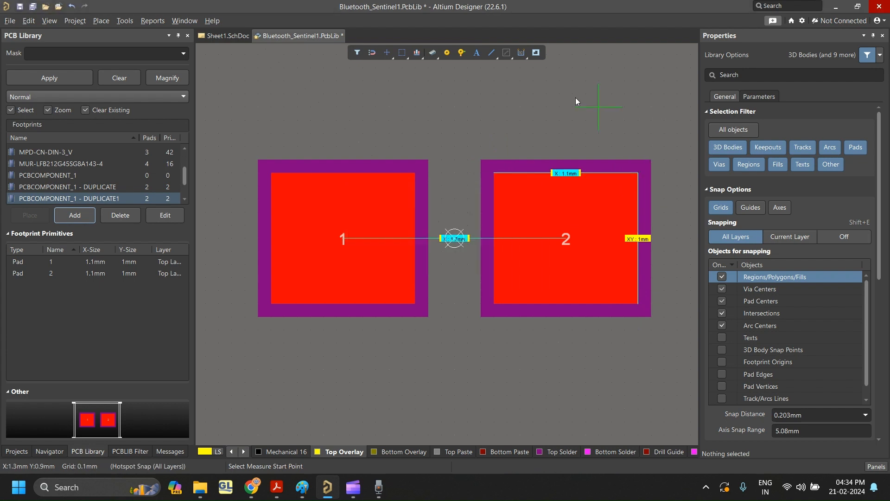
{"action": "key", "text": "Escape"}
{"action": "right_click", "coordinate": [454, 239]}
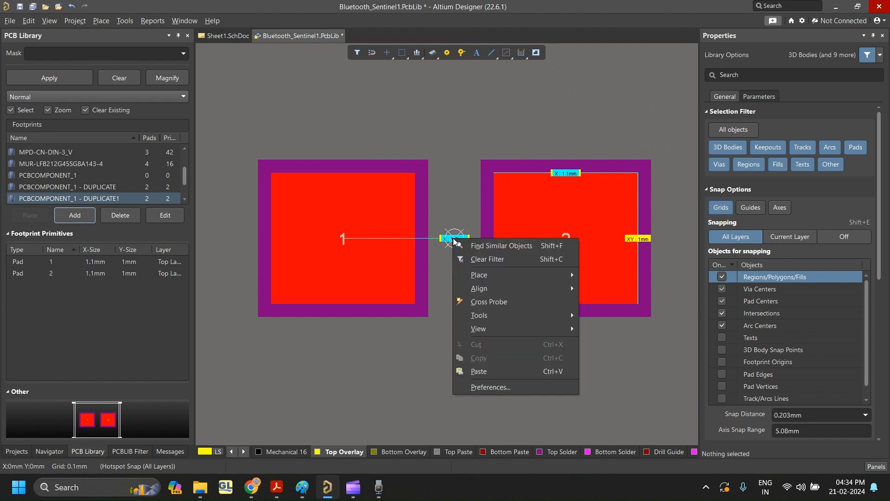
{"action": "left_click", "coordinate": [453, 161]}
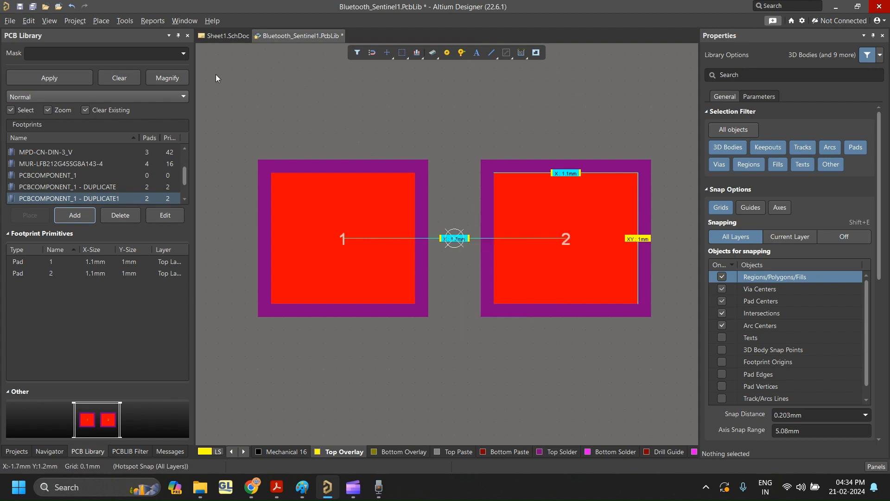
{"action": "left_click", "coordinate": [57, 21]}
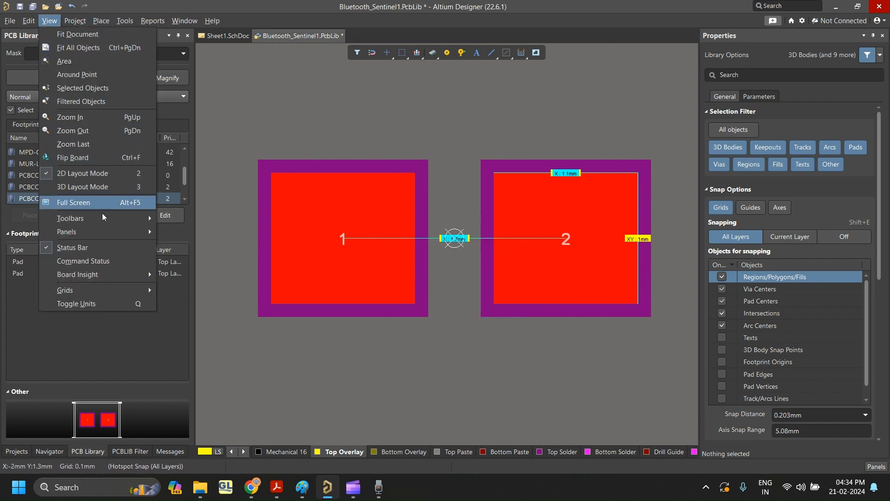
{"action": "left_click", "coordinate": [500, 135]}
{"action": "scroll", "coordinate": [458, 280], "scroll_direction": "down", "scroll_amount": 3, "text": "ctrl"}
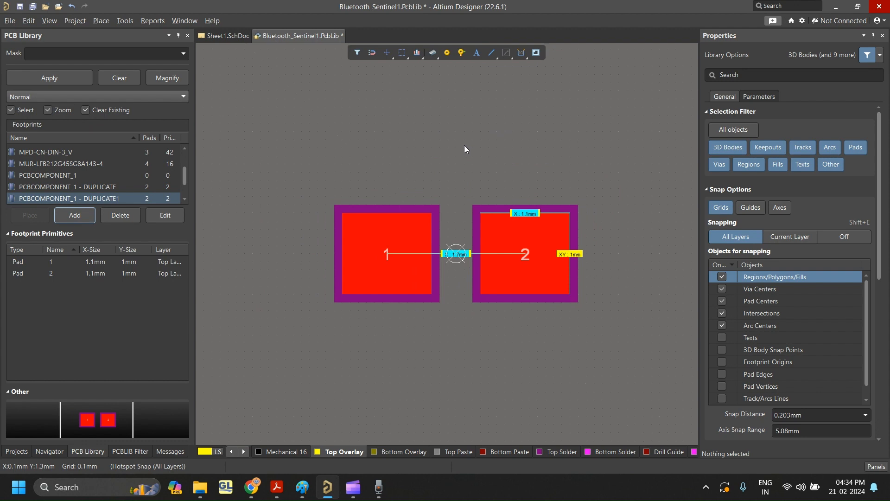
Make Top Paste the active layer to examine the paste openings of the two pads.
{"action": "left_click", "coordinate": [510, 238]}
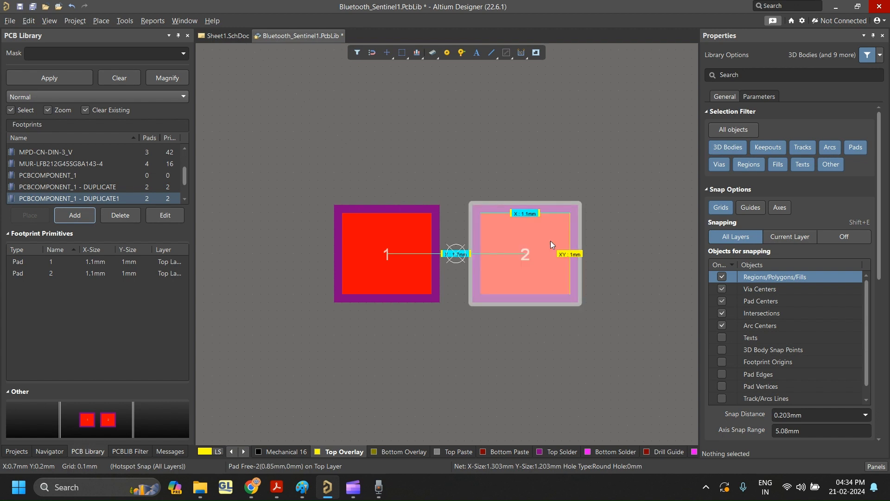
{"action": "left_click", "coordinate": [459, 452]}
{"action": "left_click", "coordinate": [632, 370]}
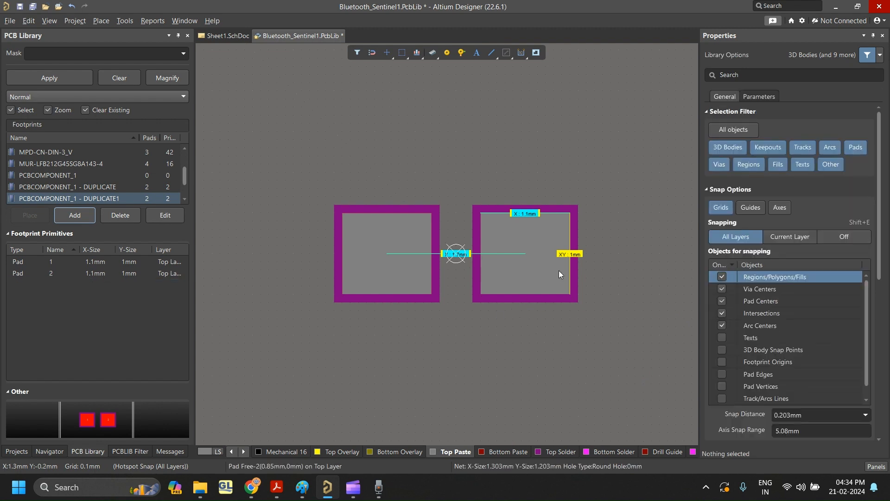
Switch pad 2's solder mask expansion to Manual and set its top value to 0 mm.
{"action": "left_click", "coordinate": [558, 271]}
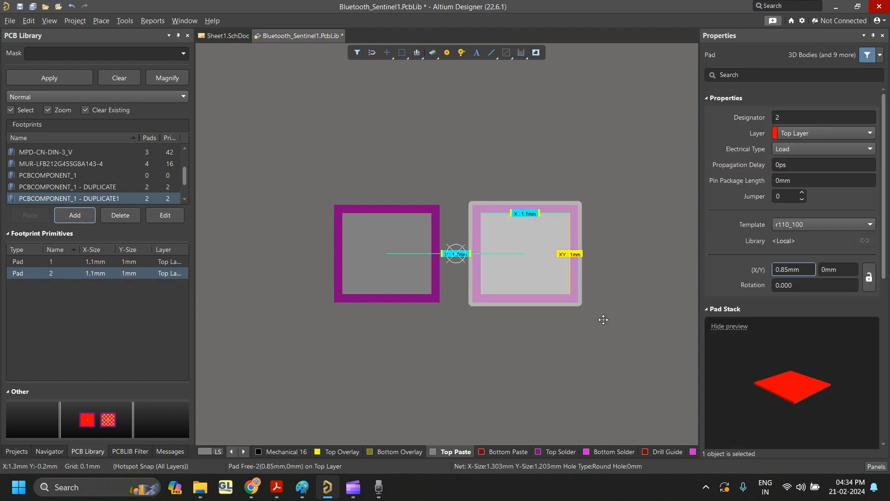
{"action": "scroll", "coordinate": [846, 241], "scroll_direction": "down", "scroll_amount": 5}
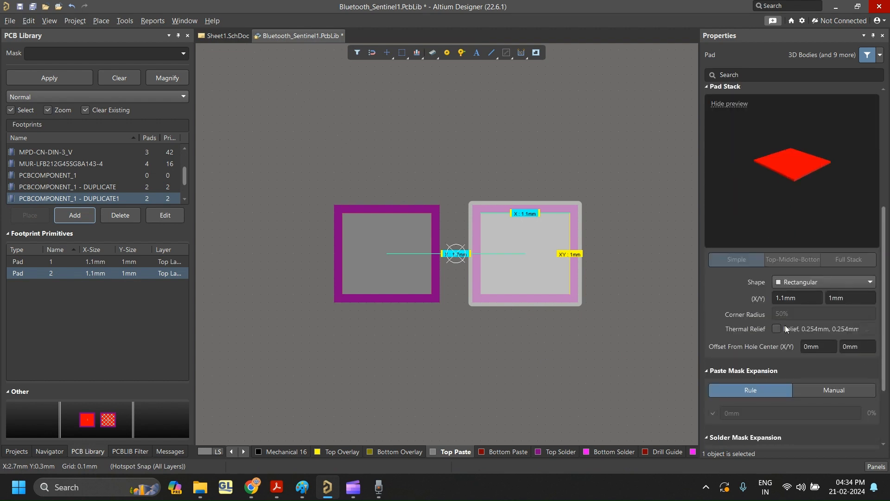
{"action": "scroll", "coordinate": [791, 335], "scroll_direction": "down", "scroll_amount": 2}
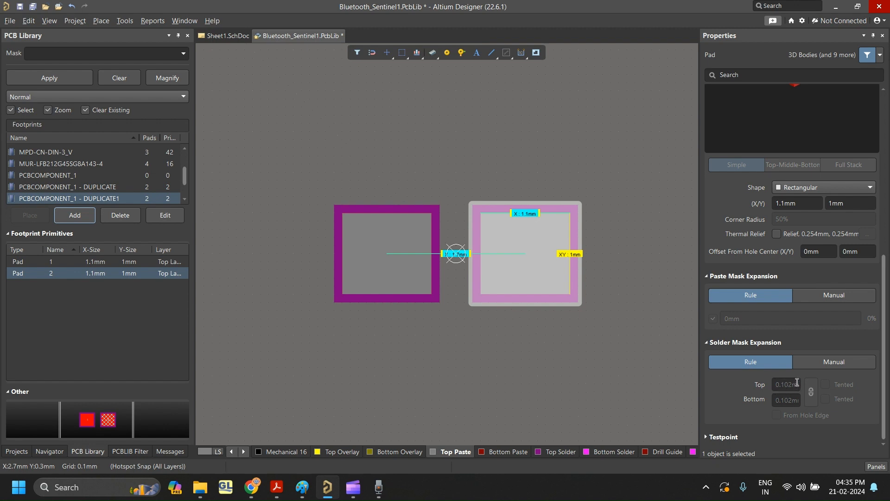
{"action": "left_click", "coordinate": [844, 364]}
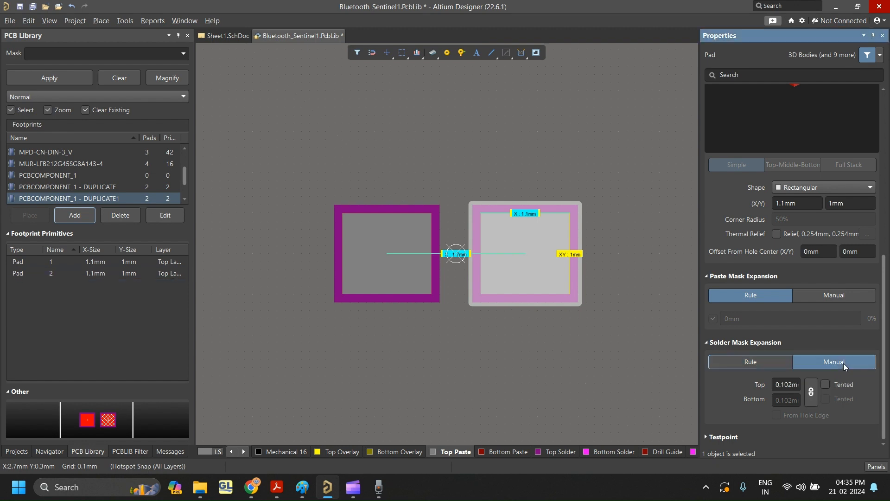
{"action": "left_click", "coordinate": [796, 384]}
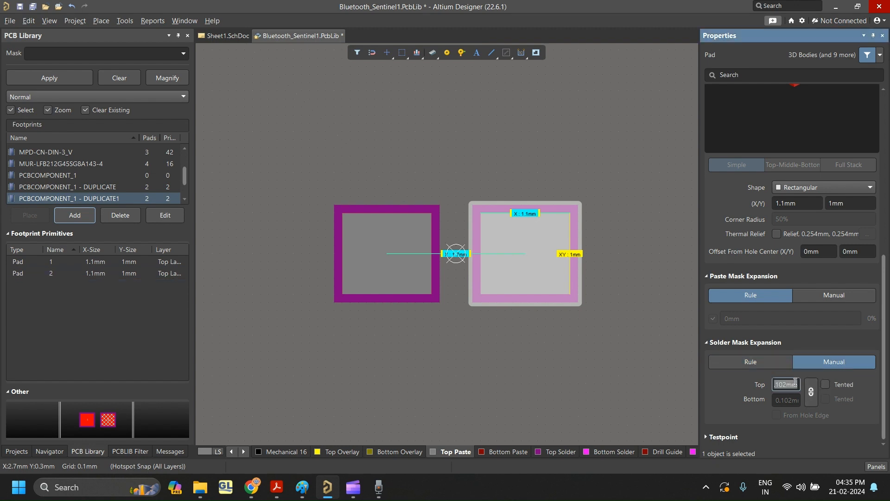
{"action": "type", "text": "0"}
{"action": "key", "text": "Return"}
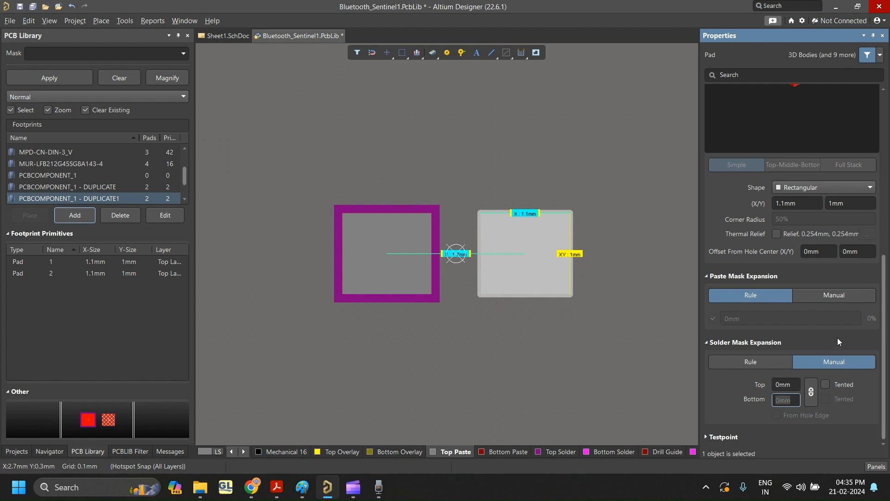
{"action": "left_click", "coordinate": [623, 344]}
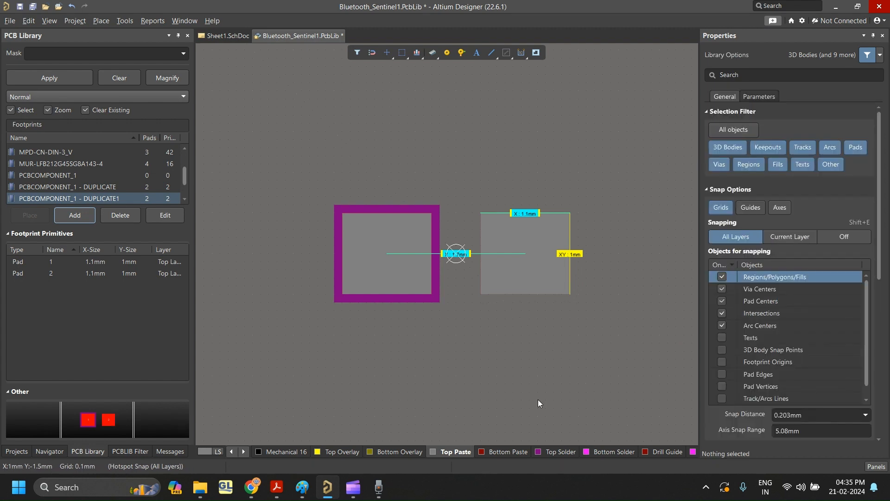
Make Top Solder the active layer and return pad 2's solder mask expansion to Rule.
{"action": "left_click", "coordinate": [563, 455]}
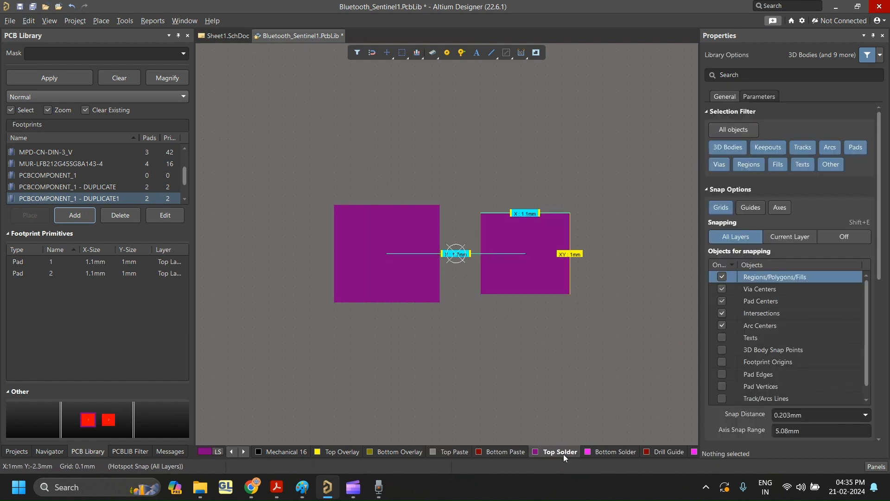
{"action": "left_click", "coordinate": [545, 286]}
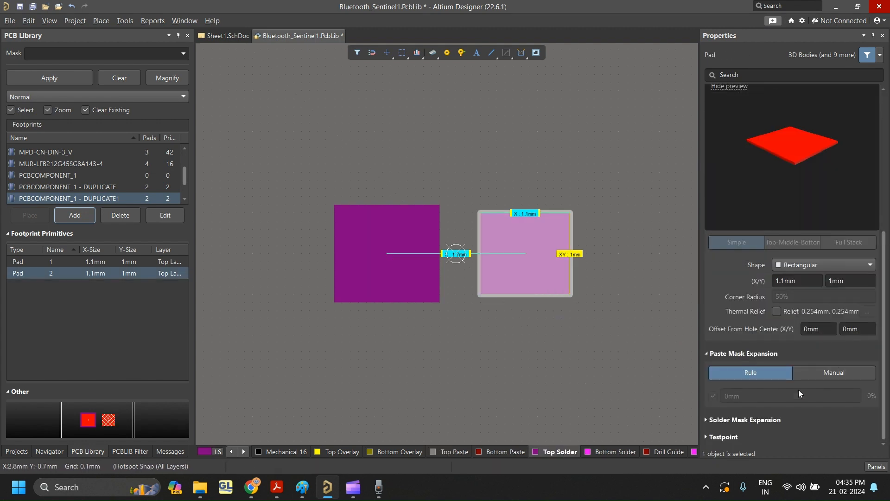
{"action": "left_click", "coordinate": [760, 419]}
{"action": "scroll", "coordinate": [760, 419], "scroll_direction": "down", "scroll_amount": 2}
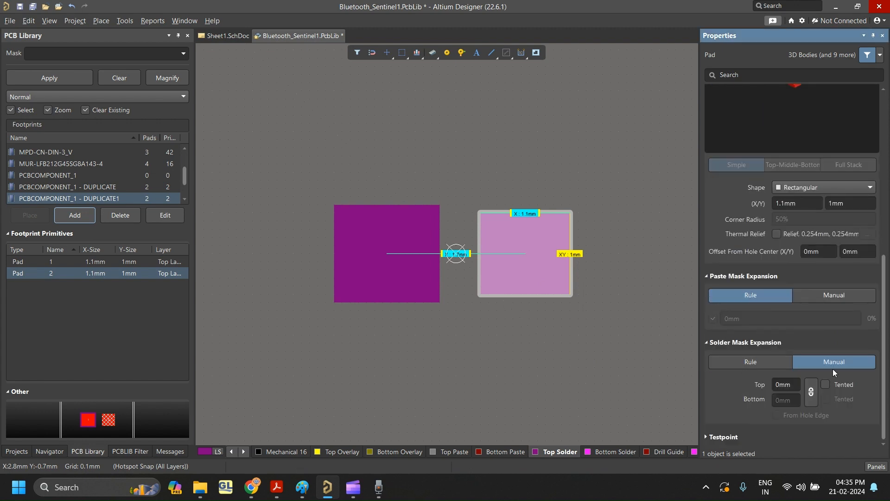
{"action": "left_click", "coordinate": [773, 363]}
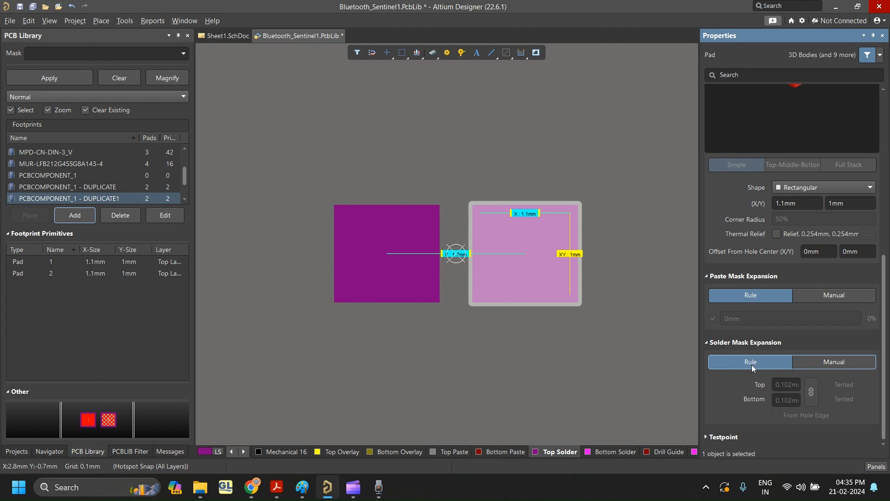
Try the Manual paste mask expansion on pad 2 and pad 1, returning each to Rule.
{"action": "left_click", "coordinate": [833, 296]}
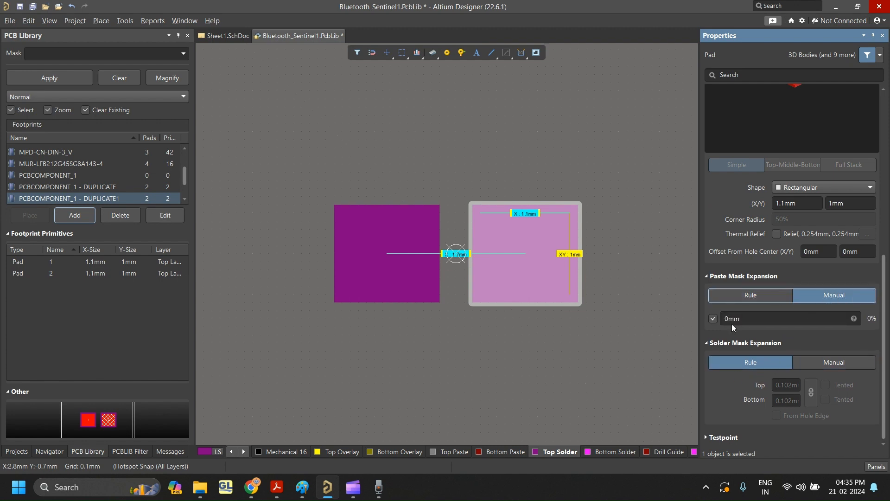
{"action": "left_click", "coordinate": [753, 298]}
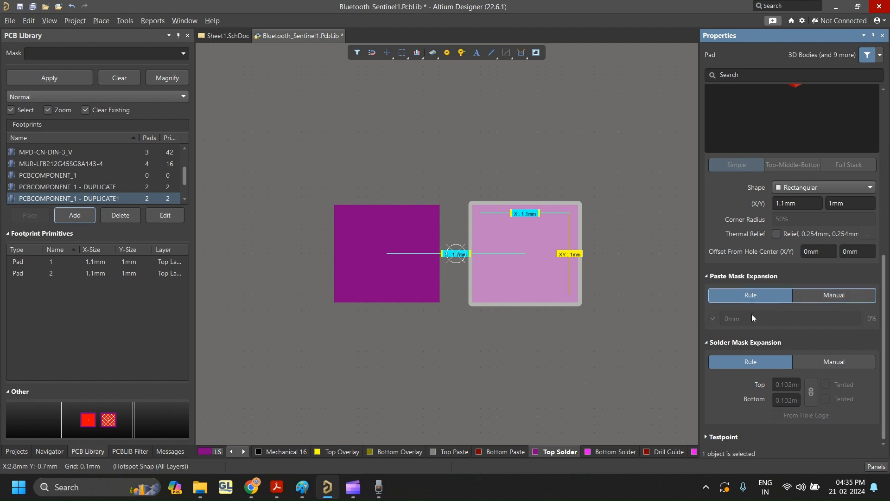
{"action": "left_click", "coordinate": [460, 245]}
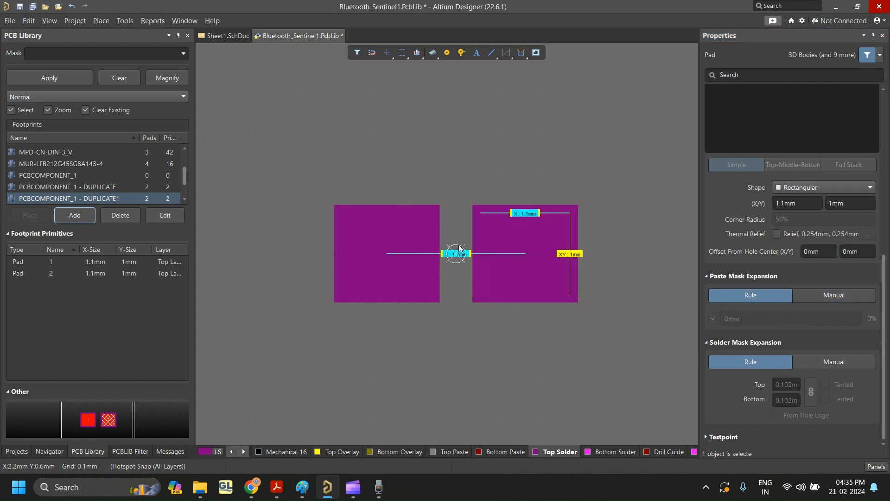
{"action": "left_click", "coordinate": [426, 242]}
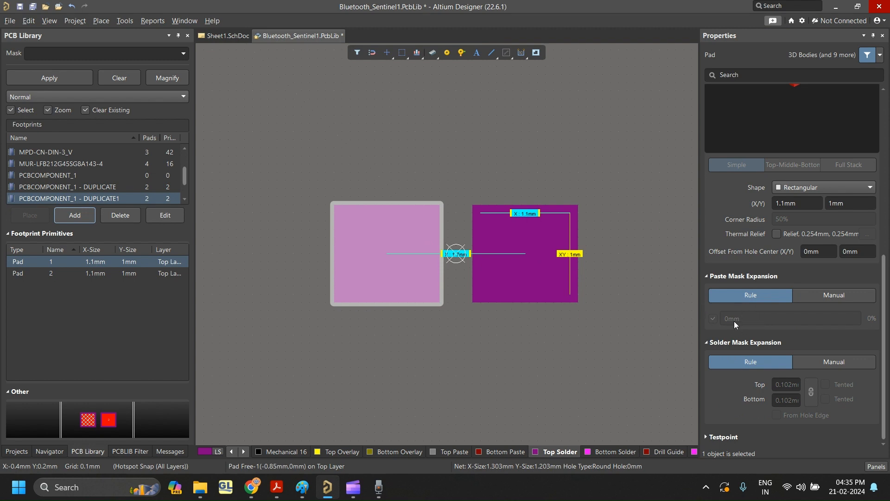
{"action": "left_click", "coordinate": [835, 294]}
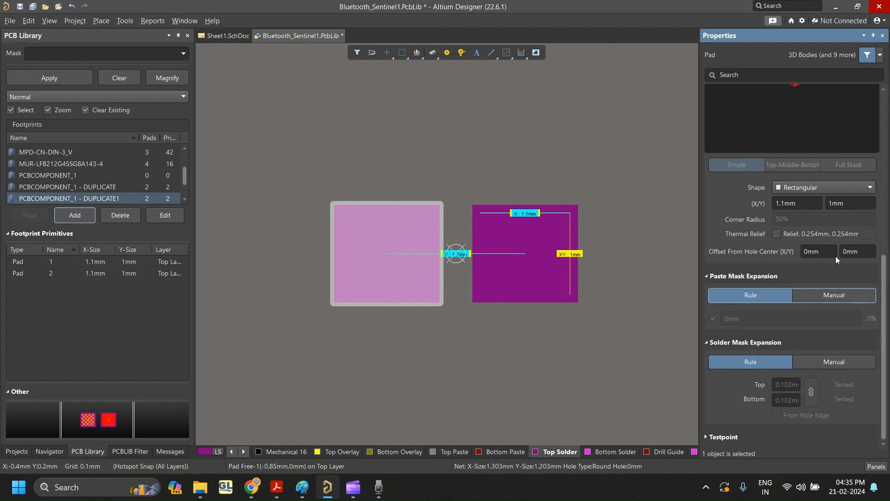
{"action": "left_click", "coordinate": [602, 304]}
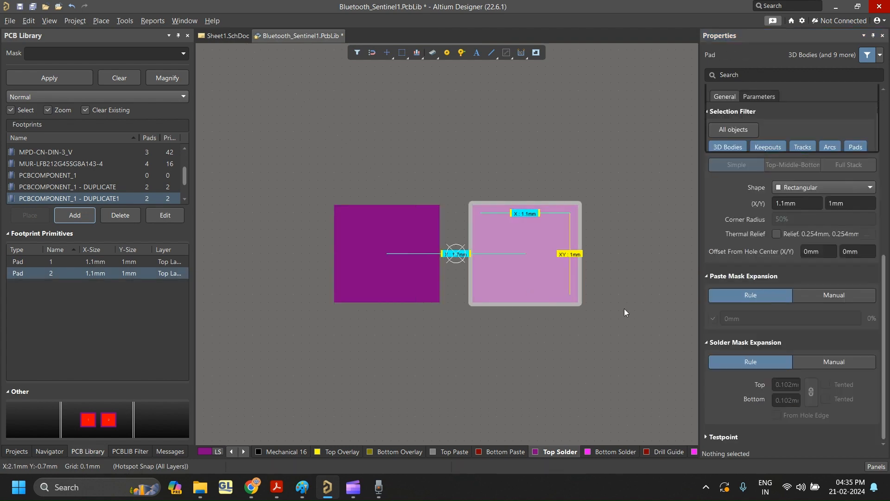
Compare pad 2's solder mask expansion values with the solder mask details drawing in Paint, and return to Altium Designer.
{"action": "left_click", "coordinate": [624, 308]}
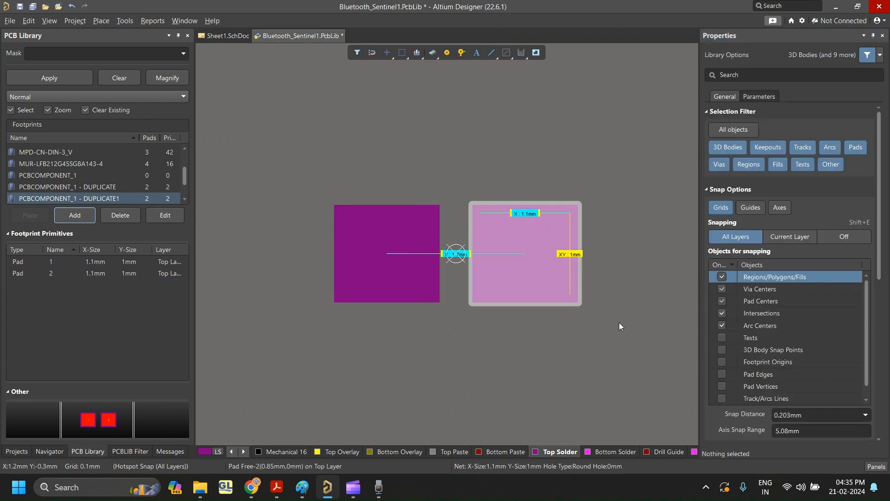
{"action": "left_click", "coordinate": [619, 270]}
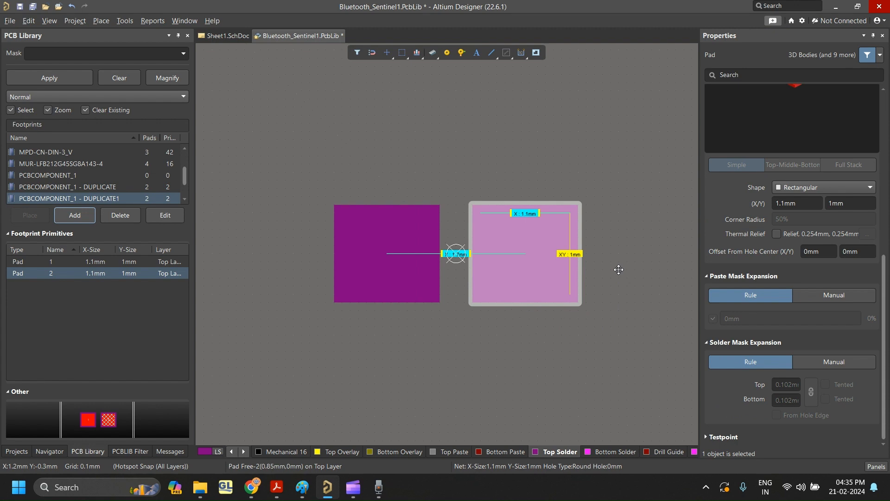
{"action": "left_click", "coordinate": [619, 269]}
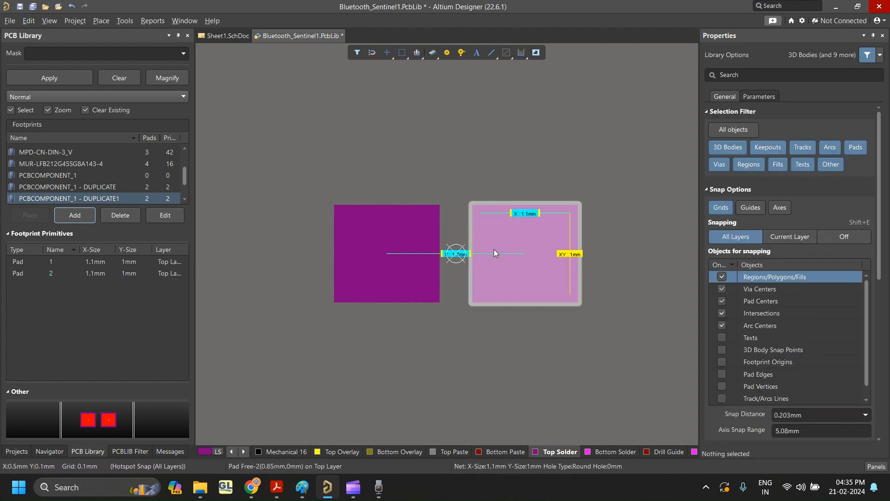
{"action": "left_click", "coordinate": [495, 251]}
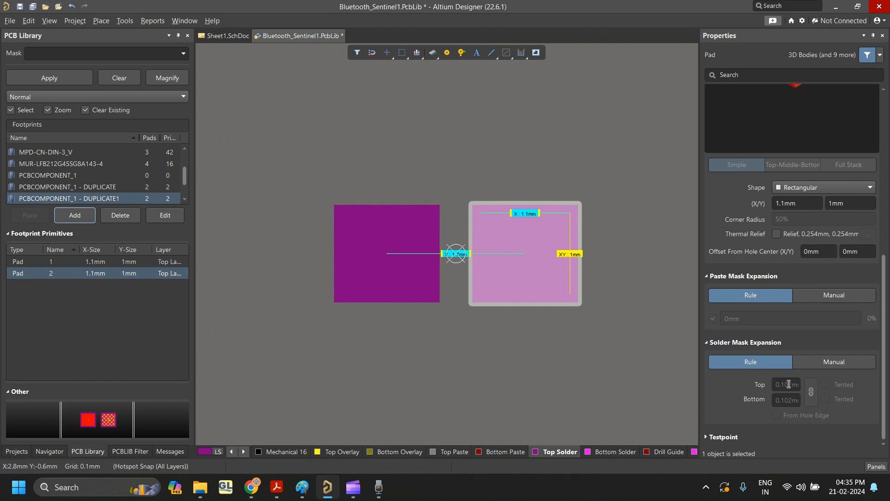
{"action": "left_click", "coordinate": [302, 487]}
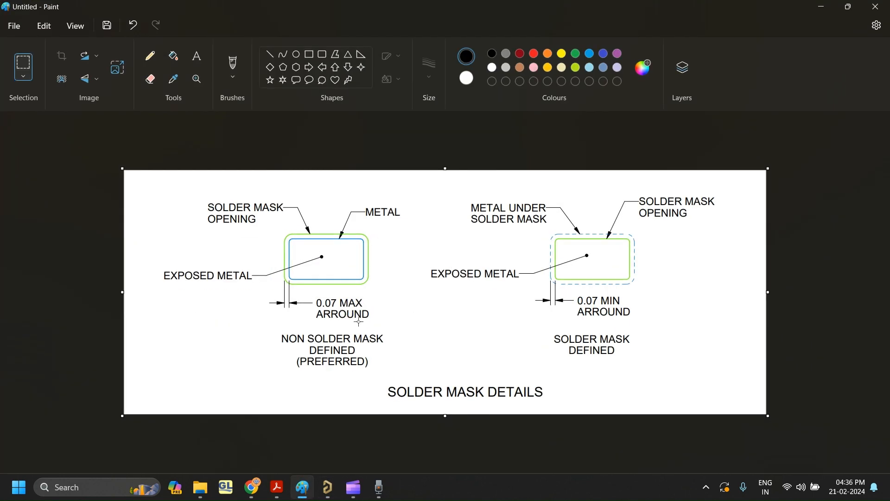
{"action": "left_click", "coordinate": [821, 7]}
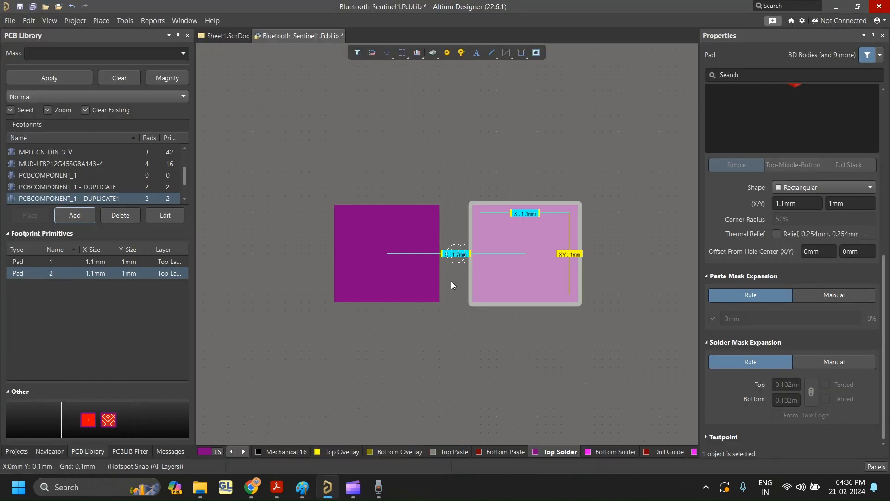
{"action": "left_click", "coordinate": [583, 204]}
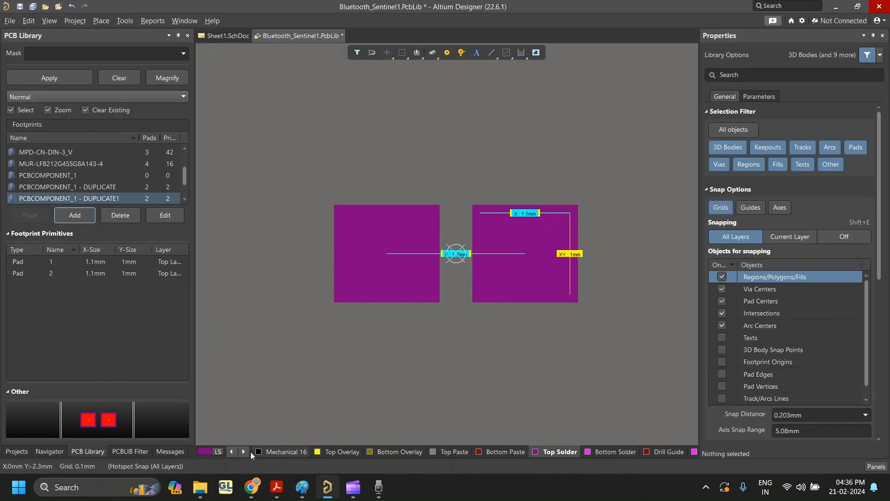
Make Top Layer the active layer to show the pads' copper inside the solder mask openings.
{"action": "left_click", "coordinate": [230, 452]}
{"action": "left_click", "coordinate": [231, 451]}
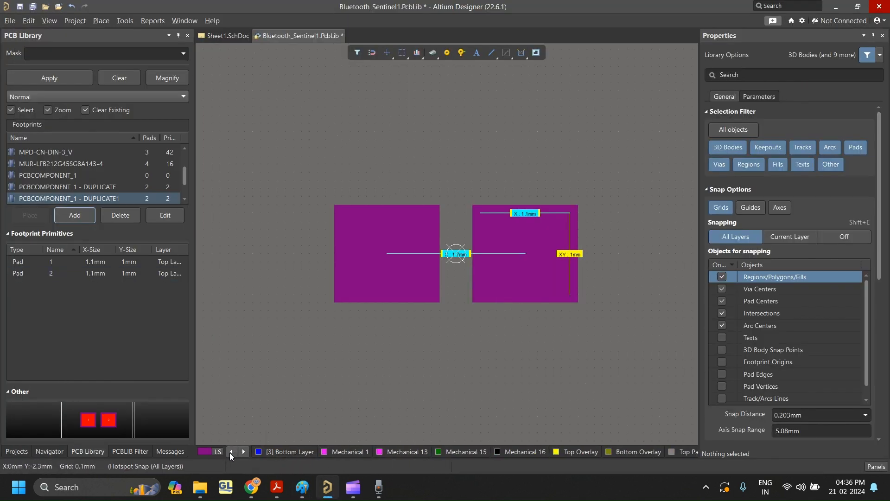
{"action": "left_click", "coordinate": [231, 452]}
{"action": "left_click", "coordinate": [227, 452]}
{"action": "left_click", "coordinate": [271, 451]}
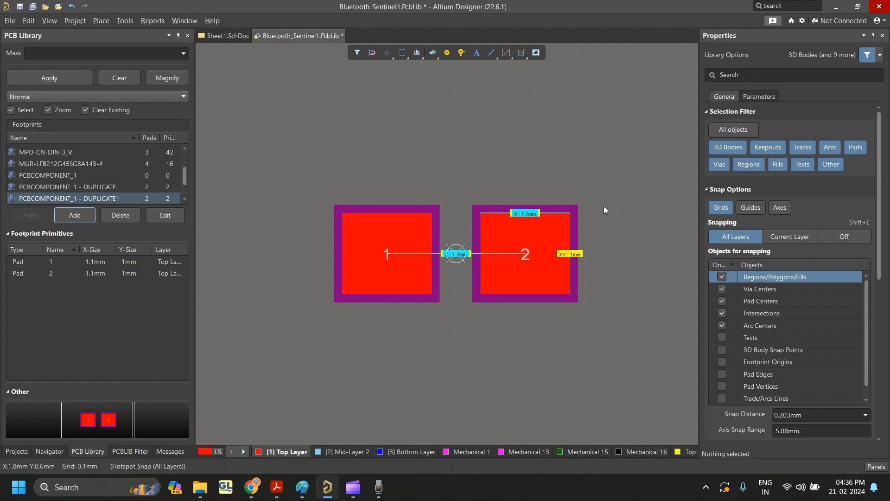
Measure the distance from pad 2's upper-right copper corner to the matching corner of its solder mask opening.
{"action": "key", "text": "ctrl+m"}
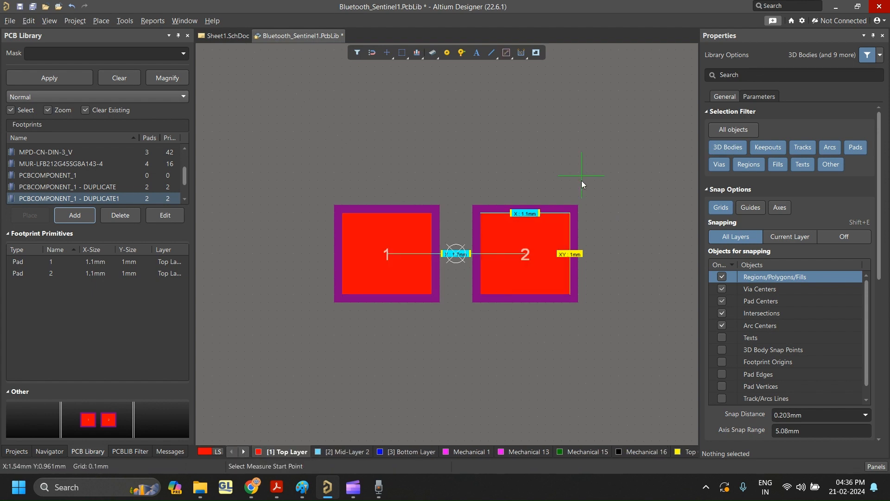
{"action": "scroll", "coordinate": [582, 200], "scroll_direction": "up", "scroll_amount": 4, "text": "ctrl"}
{"action": "scroll", "coordinate": [581, 218], "scroll_direction": "up", "scroll_amount": 1, "text": "ctrl"}
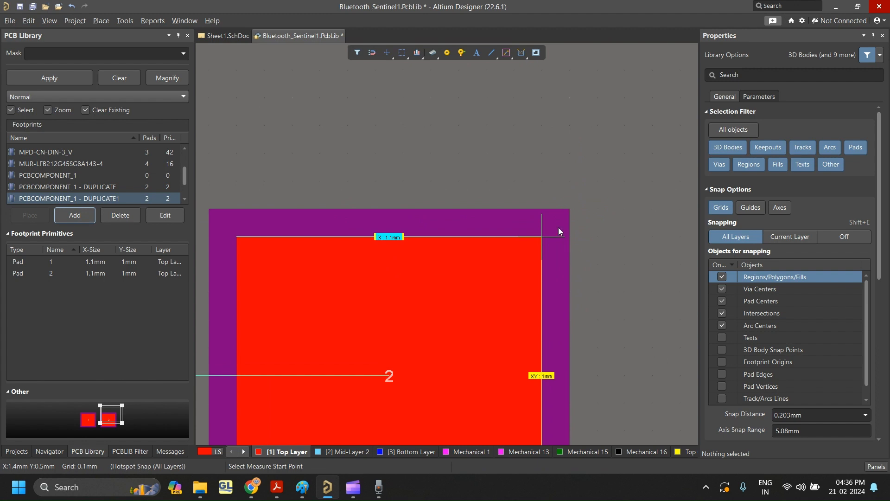
{"action": "left_click", "coordinate": [552, 231]}
{"action": "left_click", "coordinate": [573, 210]}
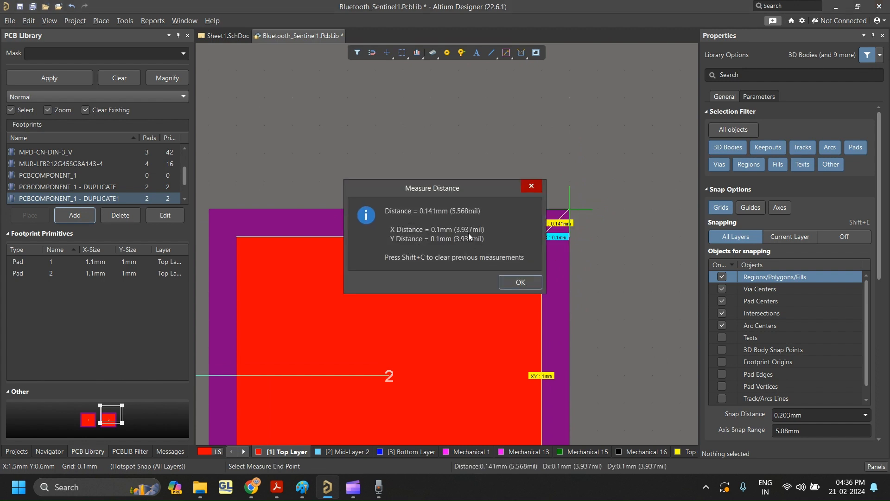
{"action": "left_click", "coordinate": [515, 284]}
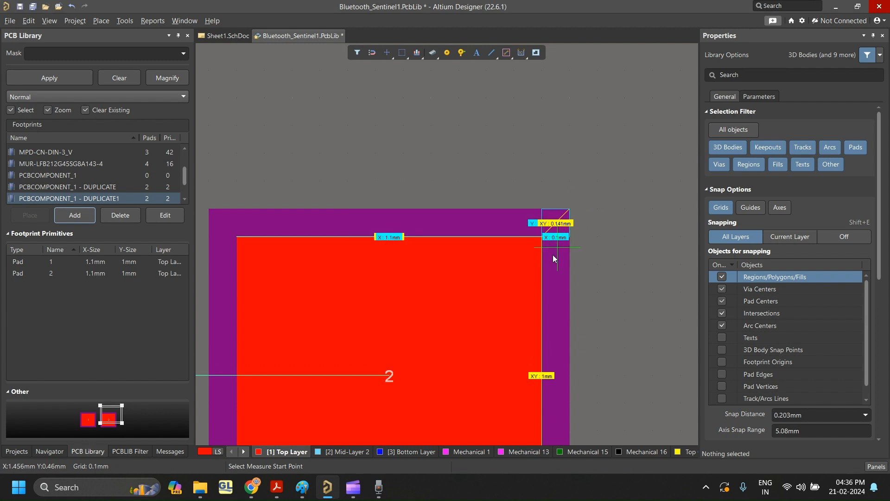
{"action": "scroll", "coordinate": [547, 288], "scroll_direction": "up", "scroll_amount": 2, "text": "ctrl"}
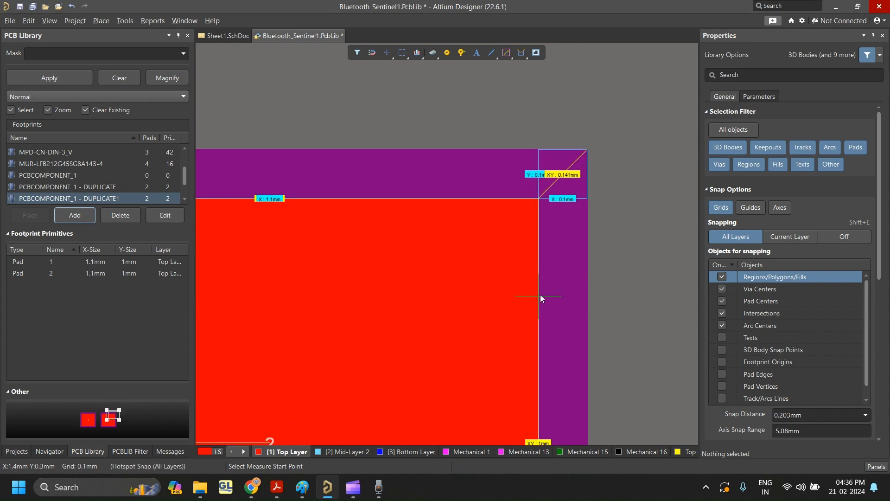
{"action": "scroll", "coordinate": [594, 282], "scroll_direction": "down", "scroll_amount": 4, "text": "ctrl"}
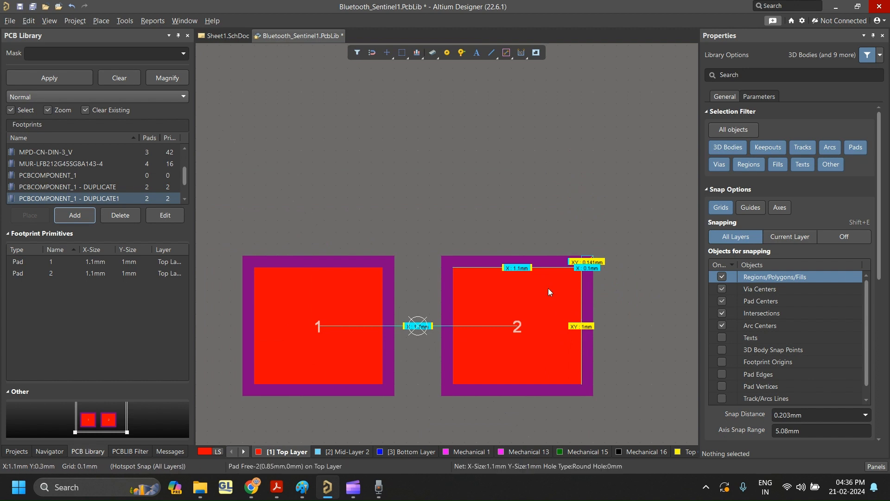
Set the solder mask expansion of both pads to Manual with a value of 0.07 mm.
{"action": "left_click", "coordinate": [522, 305]}
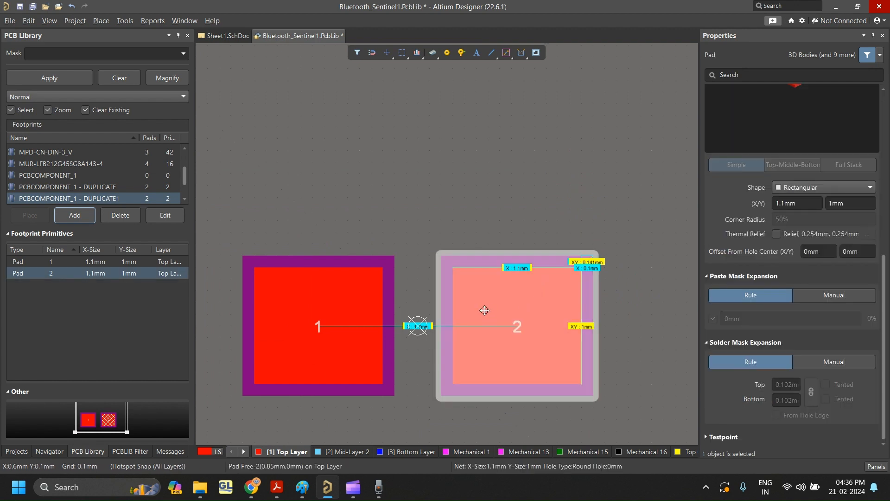
{"action": "left_click", "coordinate": [382, 301], "text": "shift"}
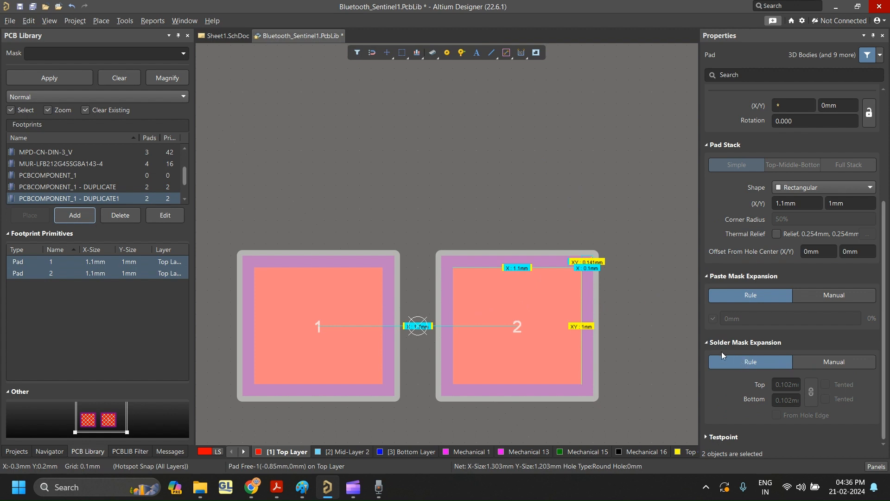
{"action": "left_click", "coordinate": [824, 367]}
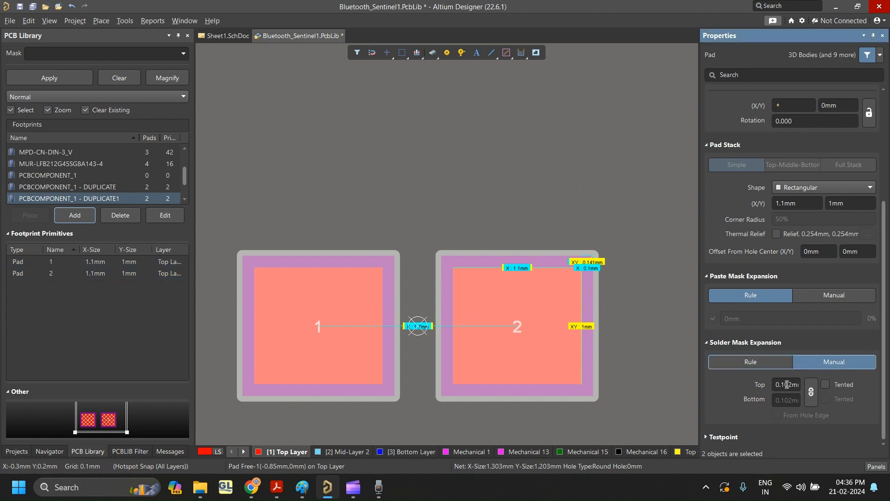
{"action": "type", "text": "0.0"}
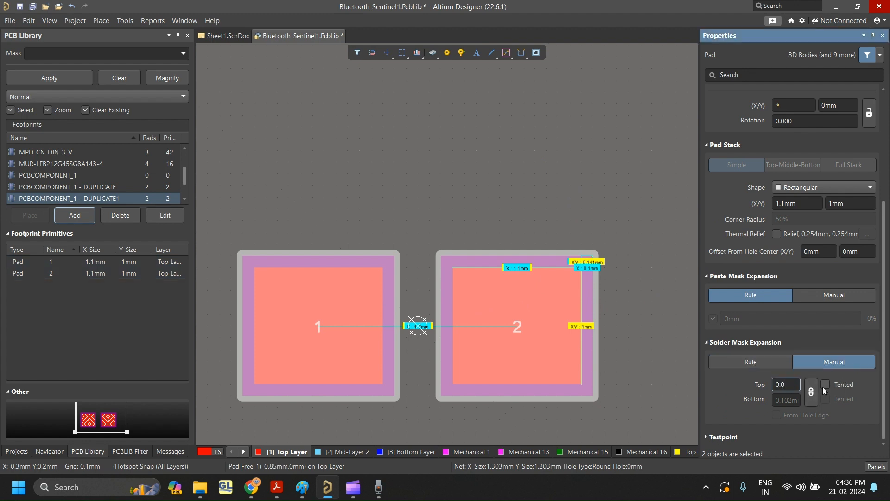
{"action": "type", "text": "7"}
{"action": "key", "text": "Return"}
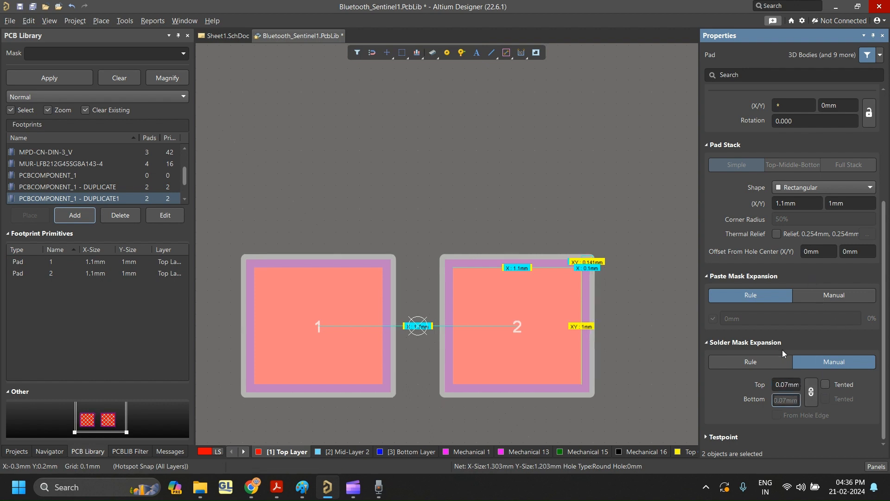
{"action": "left_click", "coordinate": [608, 194]}
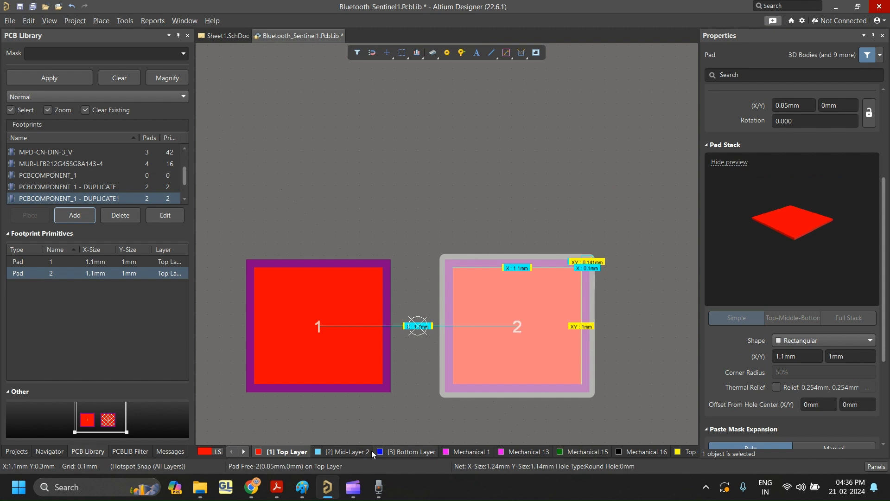
{"action": "left_click", "coordinate": [570, 210]}
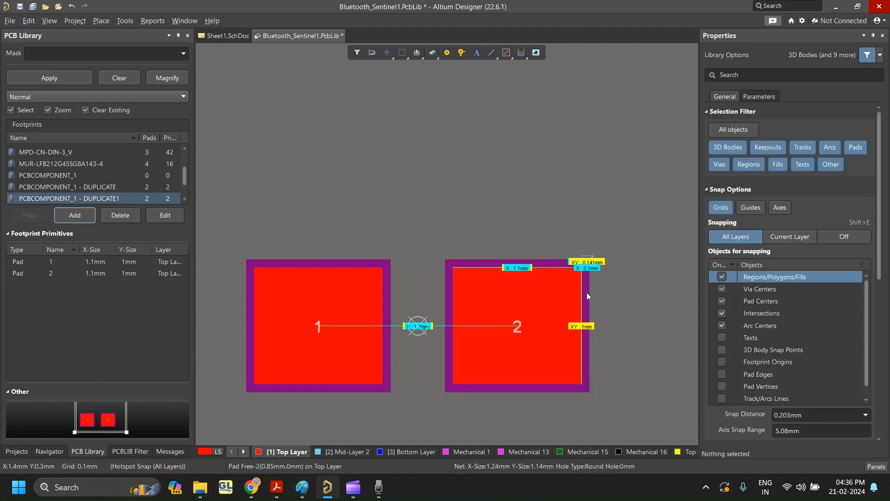
Make Top Paste the active layer to compare the paste openings with the solder mask, and return to Top Layer.
{"action": "left_click", "coordinate": [244, 452]}
{"action": "left_click", "coordinate": [244, 452]}
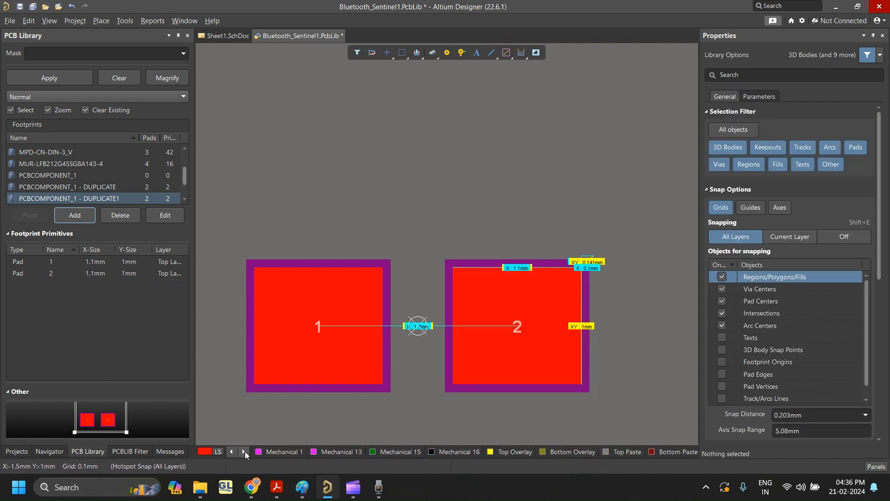
{"action": "left_click", "coordinate": [629, 452]}
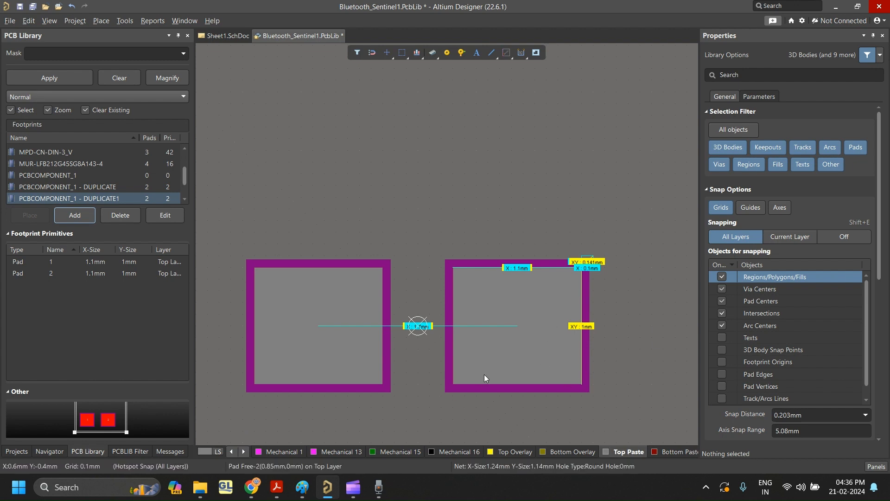
{"action": "left_click", "coordinate": [233, 453]}
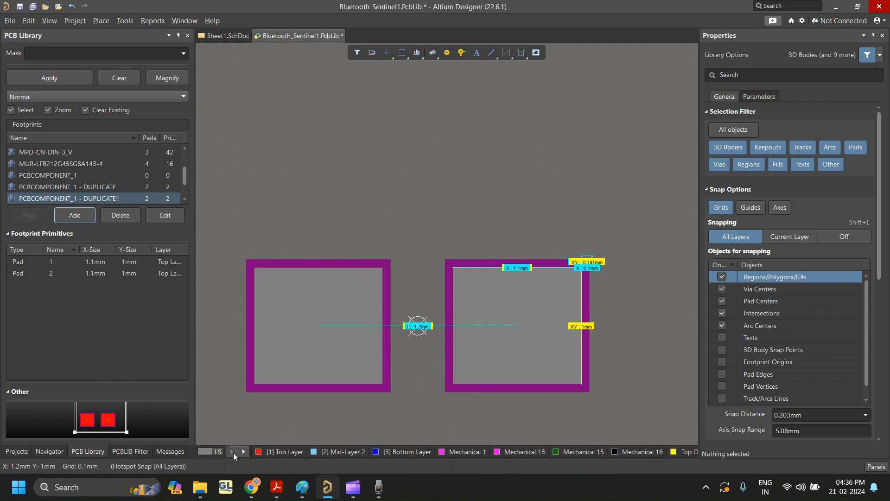
{"action": "left_click", "coordinate": [287, 451]}
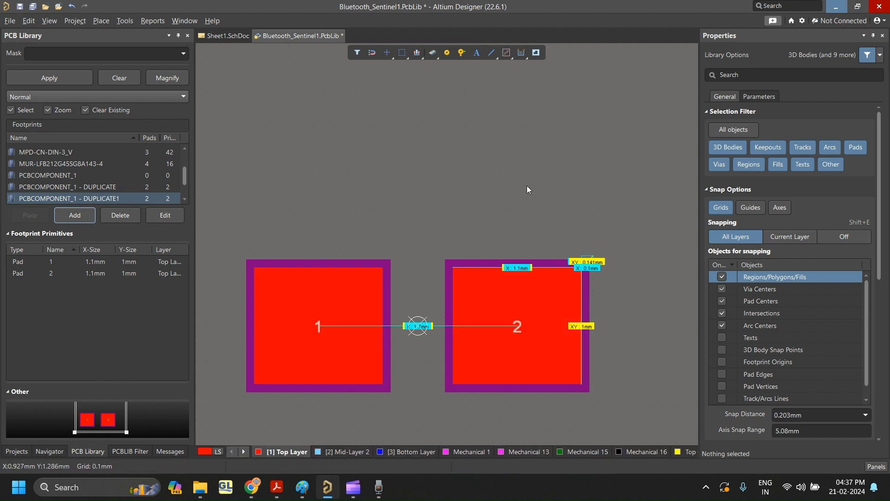
Make Top Overlay the active layer and start placing a line, with its line width open for editing.
{"action": "scroll", "coordinate": [528, 195], "scroll_direction": "down", "scroll_amount": 2, "text": "ctrl"}
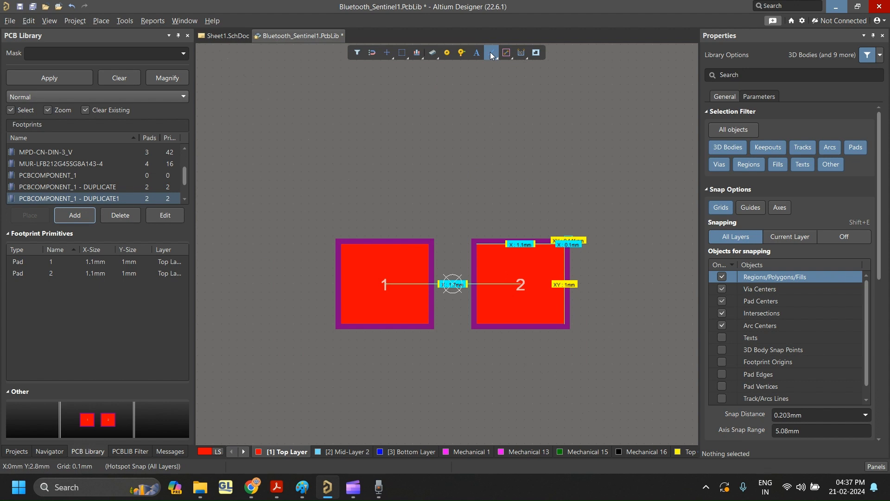
{"action": "left_click", "coordinate": [690, 450]}
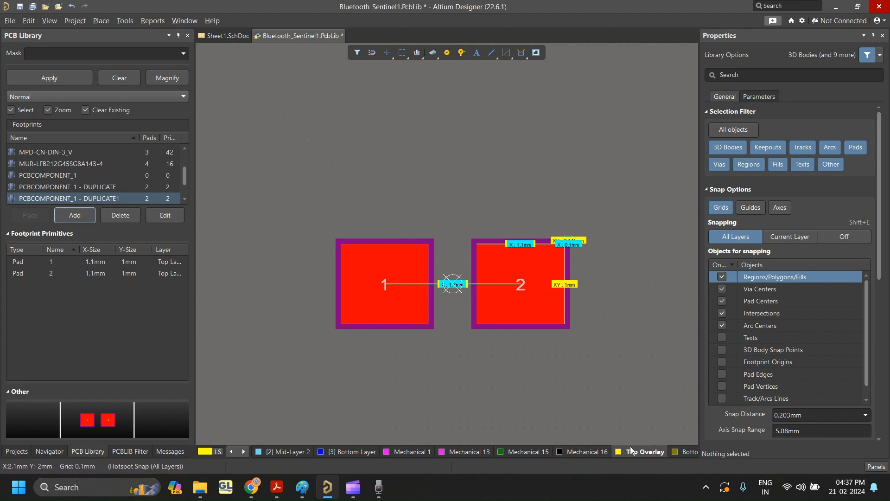
{"action": "left_click", "coordinate": [492, 54]}
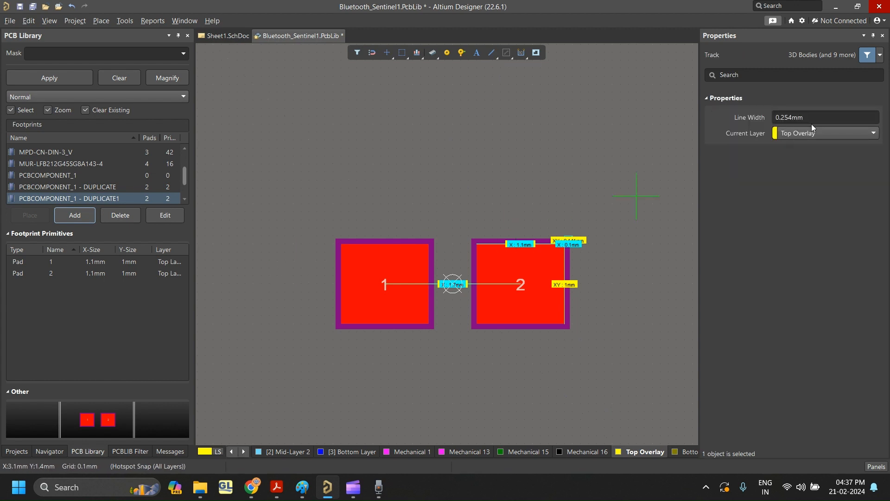
{"action": "key", "text": "Tab"}
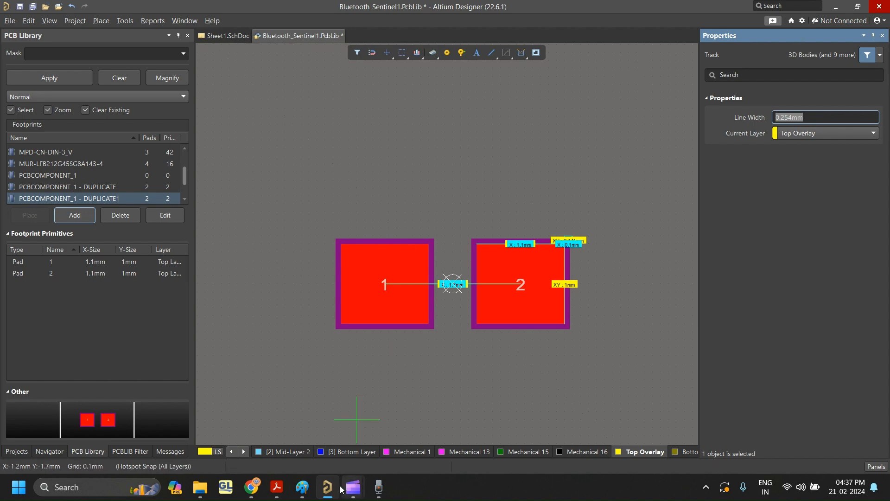
Switch to the footprint PDF in Adobe Acrobat, examine the capacitor's silkscreen photo and the silkscreen design rules, and return to Altium Designer.
{"action": "left_click", "coordinate": [277, 487]}
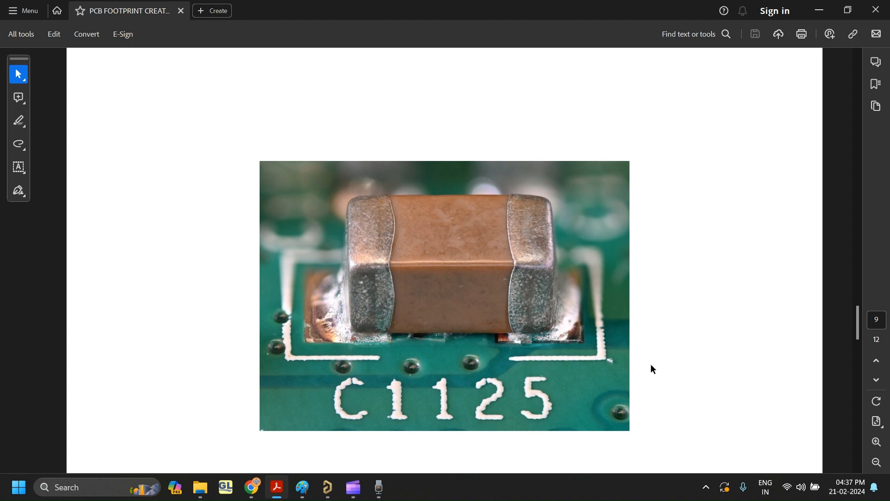
{"action": "scroll", "coordinate": [616, 220], "scroll_direction": "down", "scroll_amount": 3}
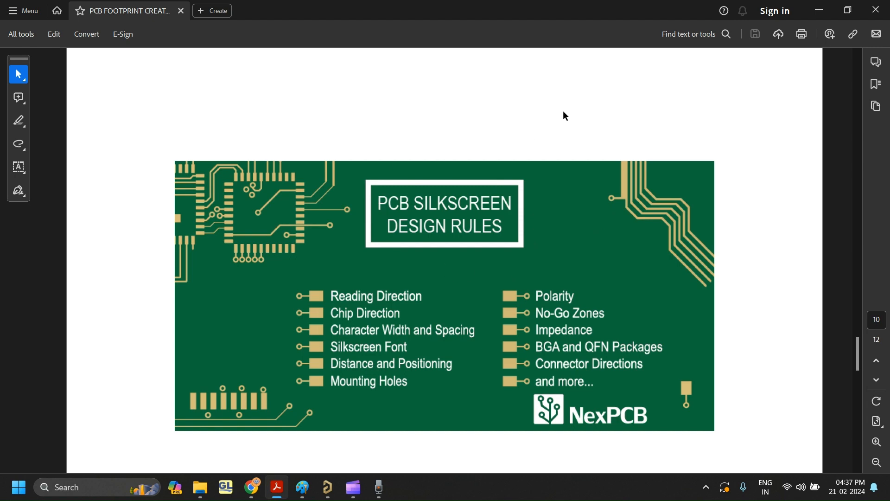
{"action": "left_click", "coordinate": [819, 10]}
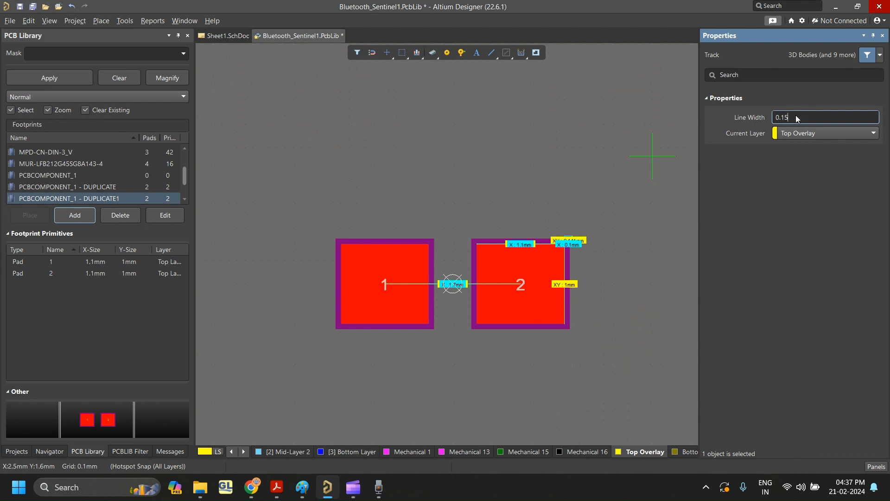
Set the line width to 0.15 mm and draw a 3.2 mm horizontal line above both pads from (-1.6, 0.7) to (1.6, 0.7) mm.
{"action": "type", "text": "mm"}
{"action": "key", "text": "Return"}
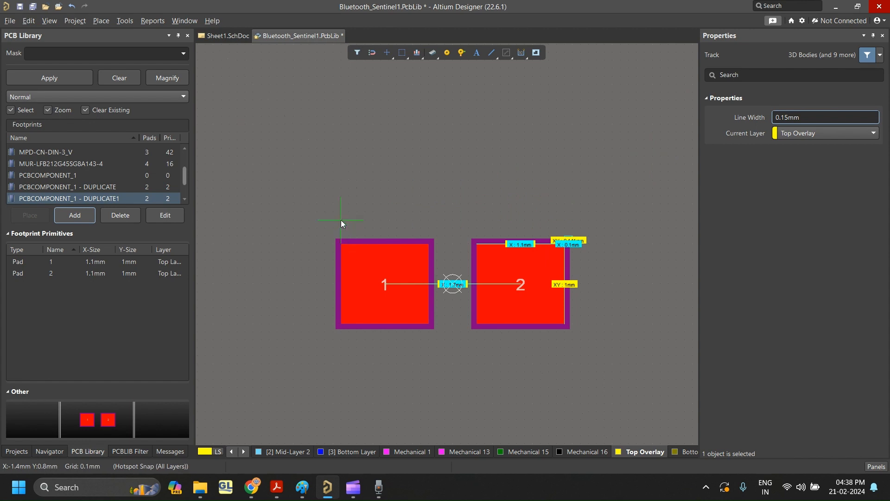
{"action": "scroll", "coordinate": [337, 237], "scroll_direction": "up", "scroll_amount": 3}
{"action": "scroll", "coordinate": [336, 237], "scroll_direction": "down", "scroll_amount": 3}
{"action": "scroll", "coordinate": [336, 241], "scroll_direction": "up", "scroll_amount": 1, "text": "ctrl"}
{"action": "scroll", "coordinate": [336, 240], "scroll_direction": "up", "scroll_amount": 1, "text": "ctrl"}
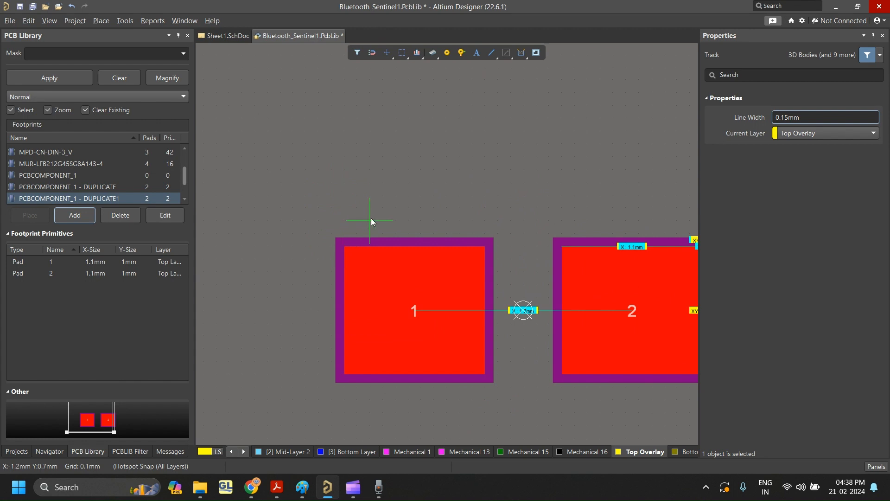
{"action": "left_click", "coordinate": [318, 220]}
{"action": "scroll", "coordinate": [352, 228], "scroll_direction": "down", "scroll_amount": 3, "text": "ctrl"}
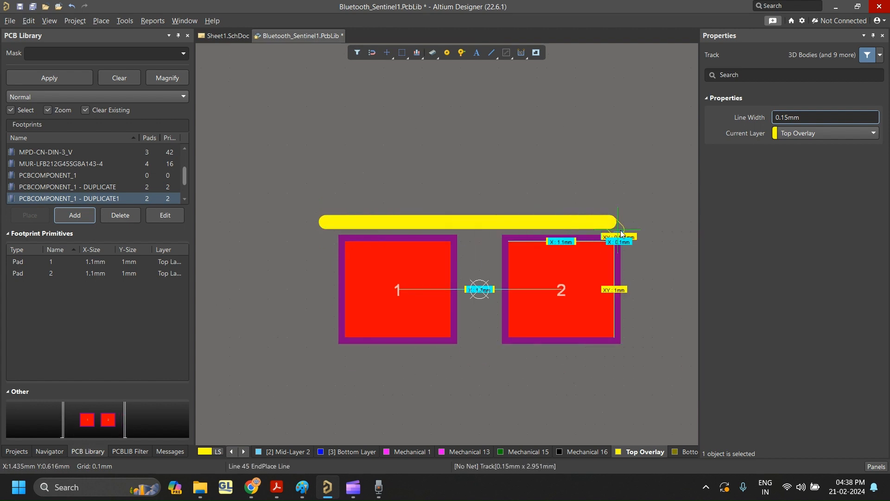
{"action": "scroll", "coordinate": [649, 230], "scroll_direction": "up", "scroll_amount": 2, "text": "ctrl"}
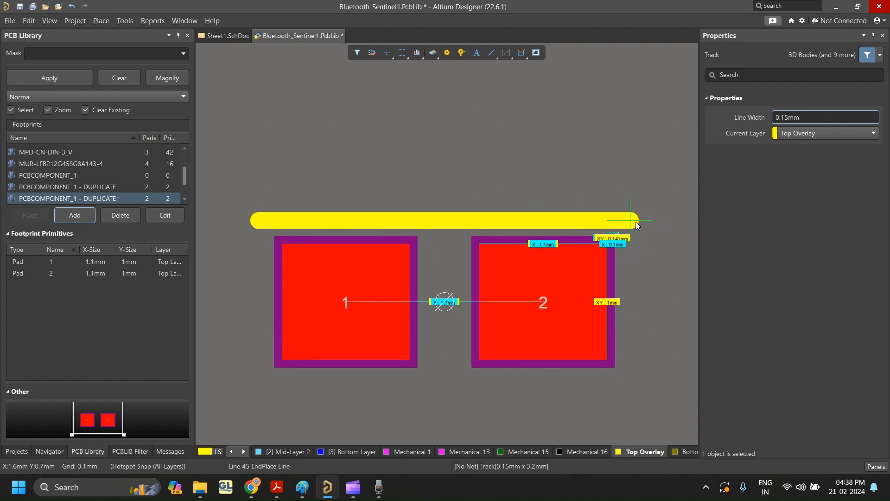
{"action": "left_click", "coordinate": [635, 222]}
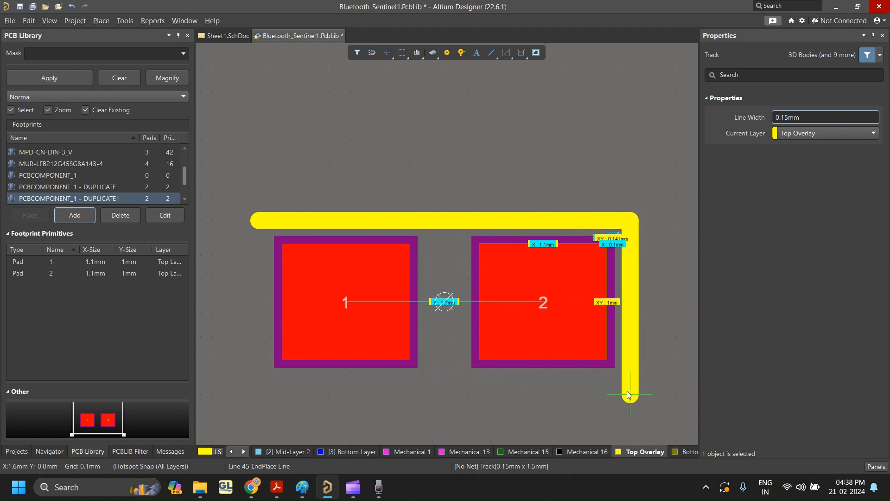
Draw the right, lower and left silkscreen lines to close a 3.2 by 1.4 mm rectangle around both pads.
{"action": "left_click", "coordinate": [632, 385]}
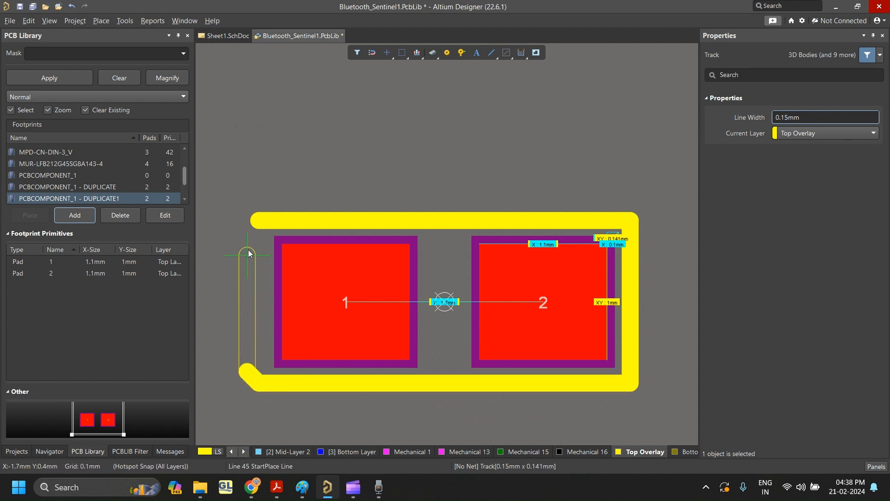
{"action": "left_click", "coordinate": [257, 220]}
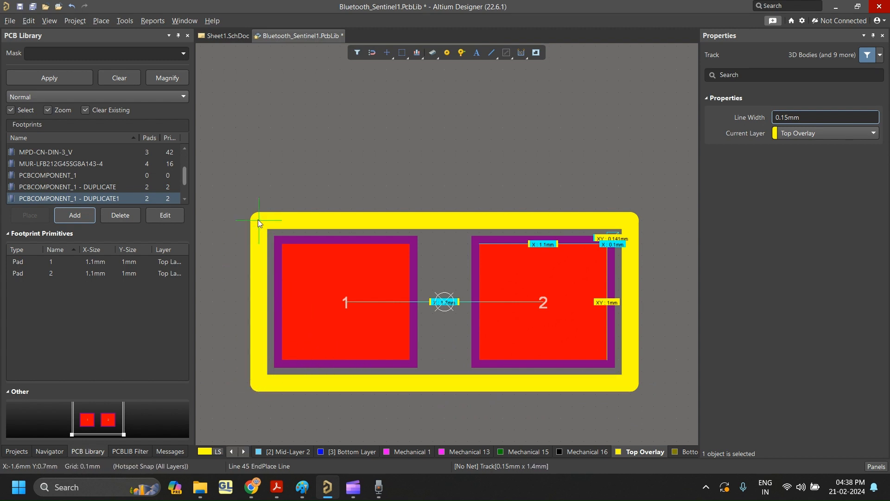
{"action": "right_click", "coordinate": [258, 220]}
{"action": "left_click", "coordinate": [258, 221]}
{"action": "left_click", "coordinate": [258, 382]}
{"action": "right_click", "coordinate": [263, 376]}
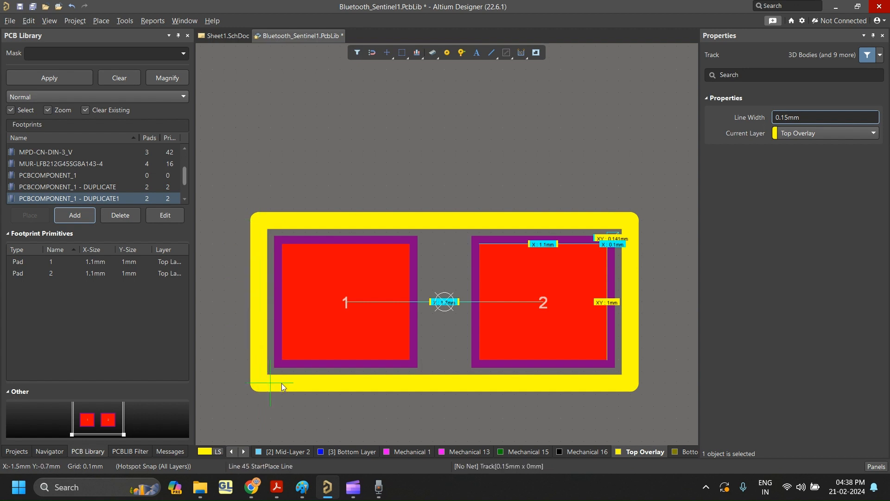
{"action": "right_click", "coordinate": [411, 210]}
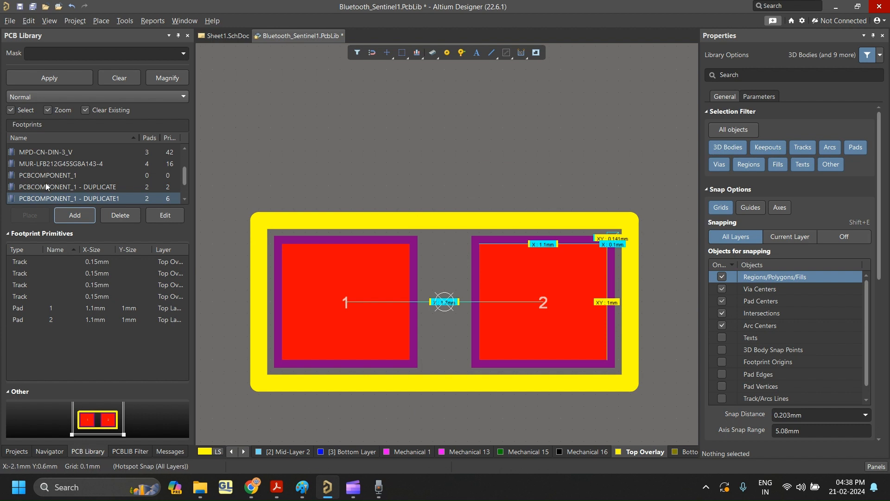
{"action": "scroll", "coordinate": [48, 180], "scroll_direction": "up", "scroll_amount": 5}
{"action": "double_click", "coordinate": [53, 162]}
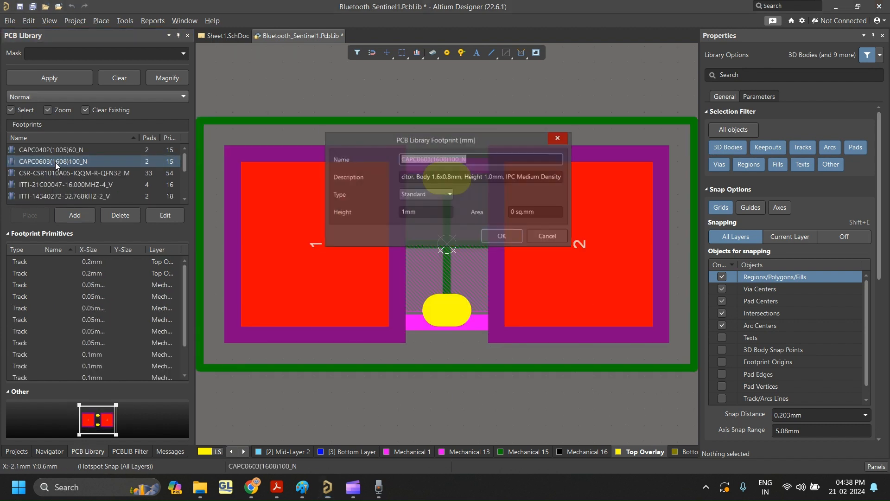
{"action": "left_click", "coordinate": [554, 239]}
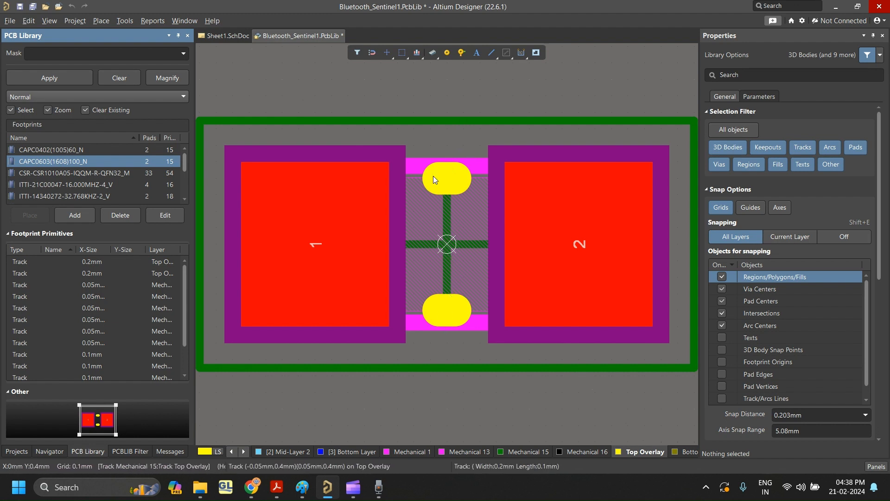
{"action": "scroll", "coordinate": [72, 165], "scroll_direction": "down", "scroll_amount": 5}
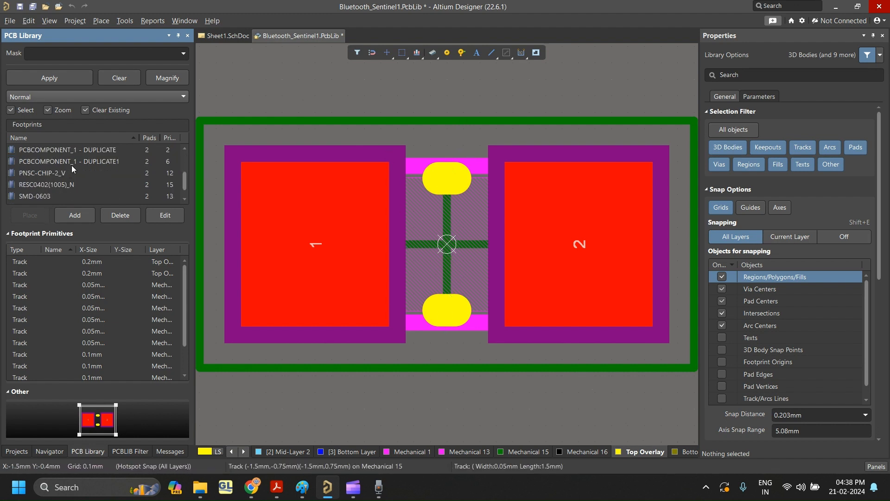
{"action": "left_click", "coordinate": [71, 165]}
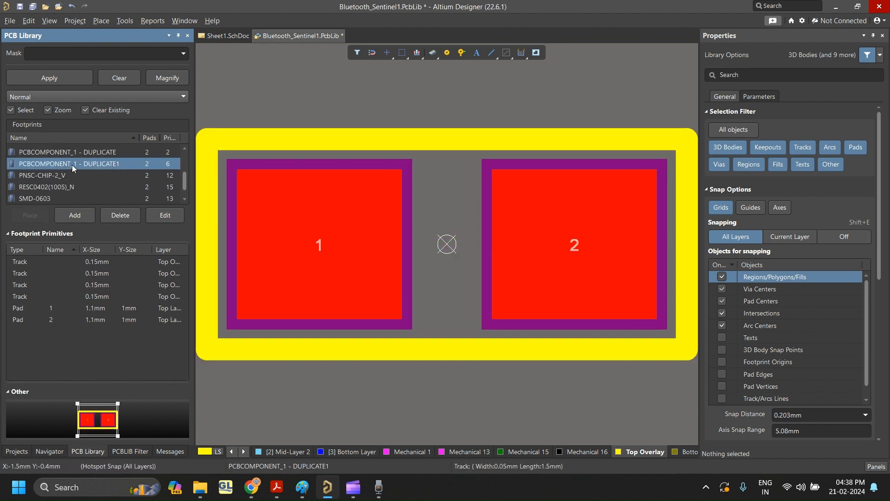
Move each of the four silkscreen lines outward by 0.1 mm, to X ±1.7 mm and Y ±0.8 mm.
{"action": "left_click", "coordinate": [505, 146]}
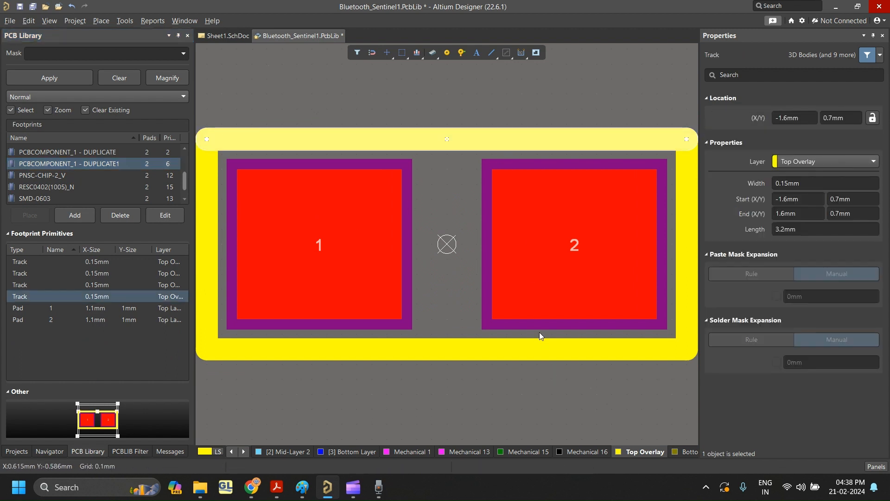
{"action": "scroll", "coordinate": [539, 332], "scroll_direction": "down", "scroll_amount": 1, "text": "ctrl"}
{"action": "left_click", "coordinate": [604, 126]}
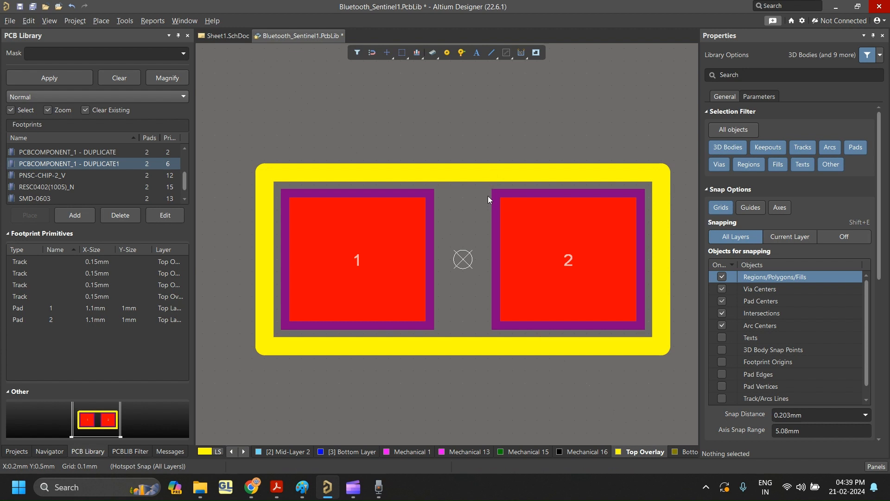
{"action": "left_click_drag", "start_coordinate": [488, 173], "coordinate": [489, 161]}
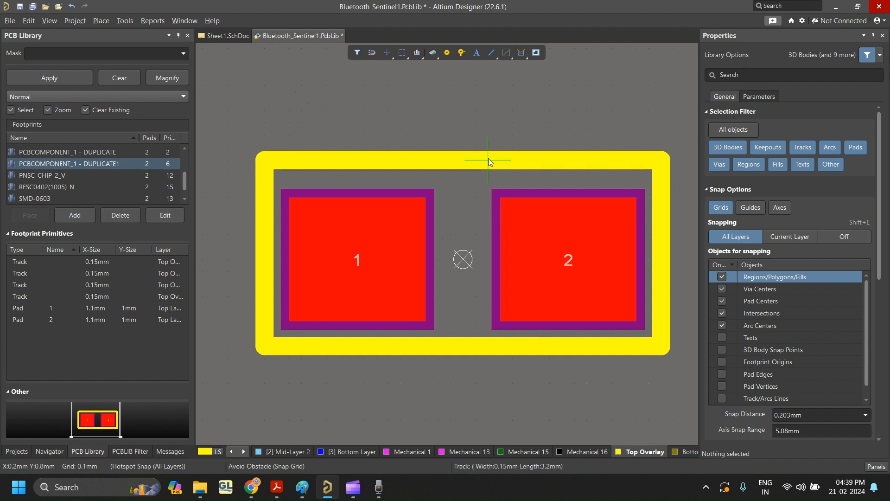
{"action": "left_click_drag", "start_coordinate": [668, 230], "coordinate": [672, 230]}
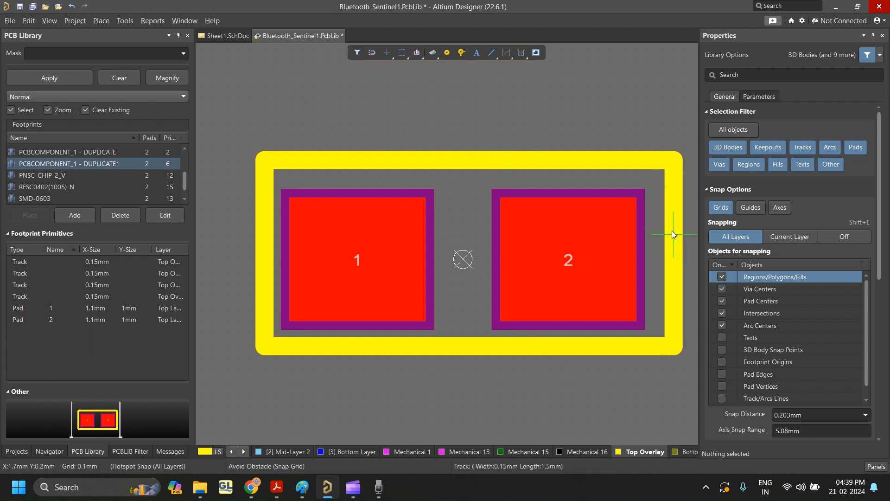
{"action": "left_click_drag", "start_coordinate": [514, 342], "coordinate": [500, 354]}
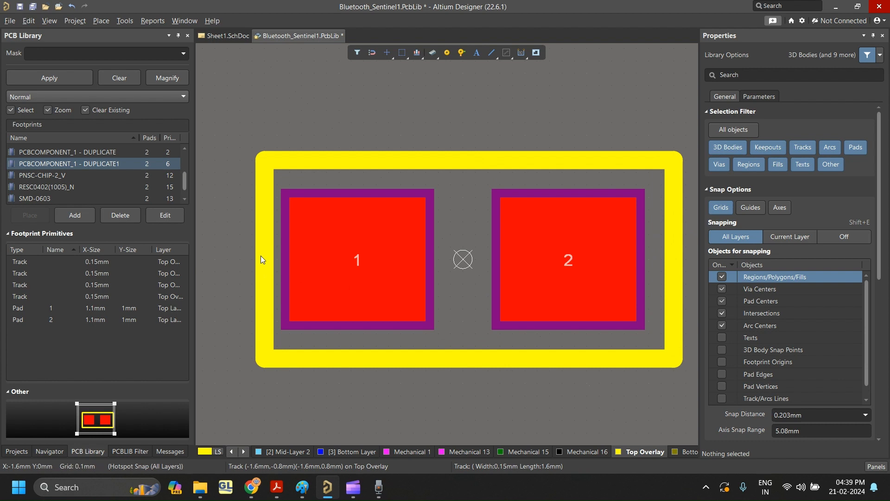
{"action": "left_click_drag", "start_coordinate": [260, 255], "coordinate": [251, 255]}
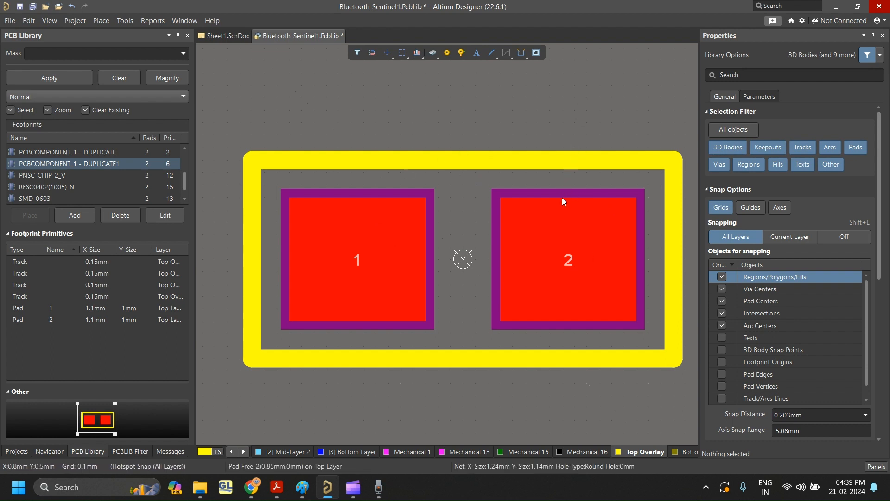
{"action": "left_click", "coordinate": [530, 452]}
{"action": "left_click", "coordinate": [492, 52]}
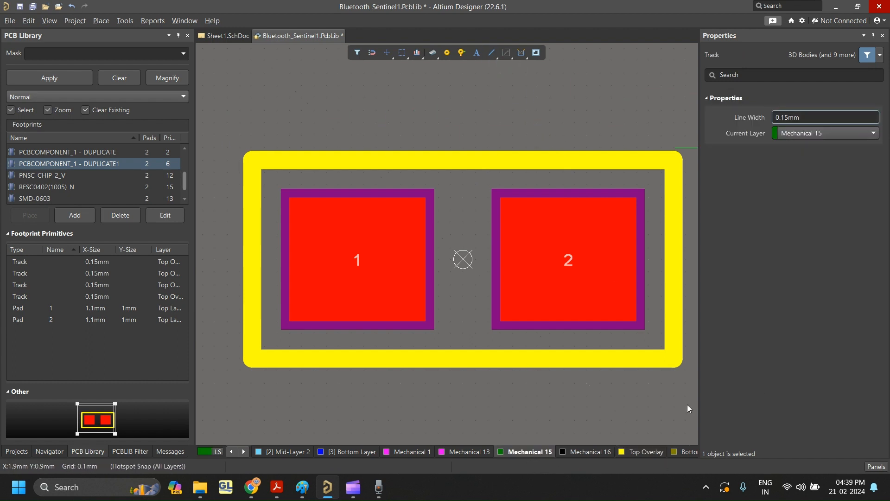
{"action": "right_click", "coordinate": [516, 132]}
Select all four Top Overlay outline tracks and copy them with the footprint origin as the reference point.
{"action": "left_click", "coordinate": [633, 451]}
{"action": "left_click", "coordinate": [467, 170]}
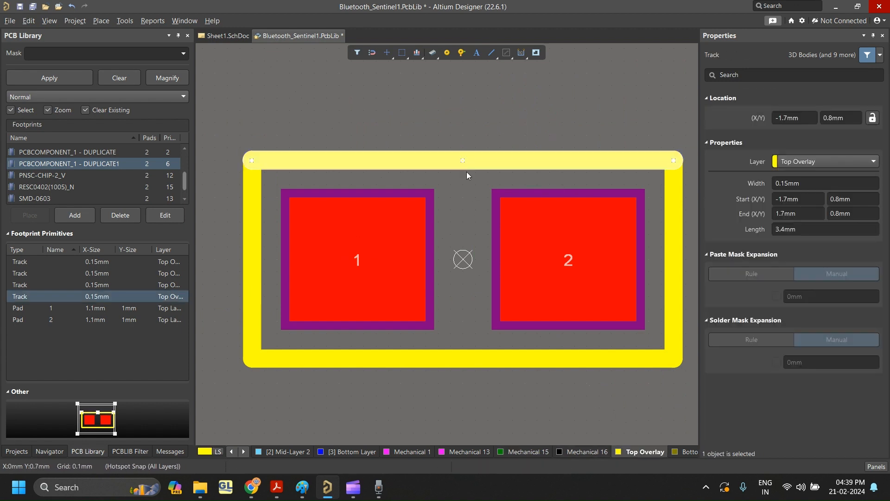
{"action": "key", "text": "Tab"}
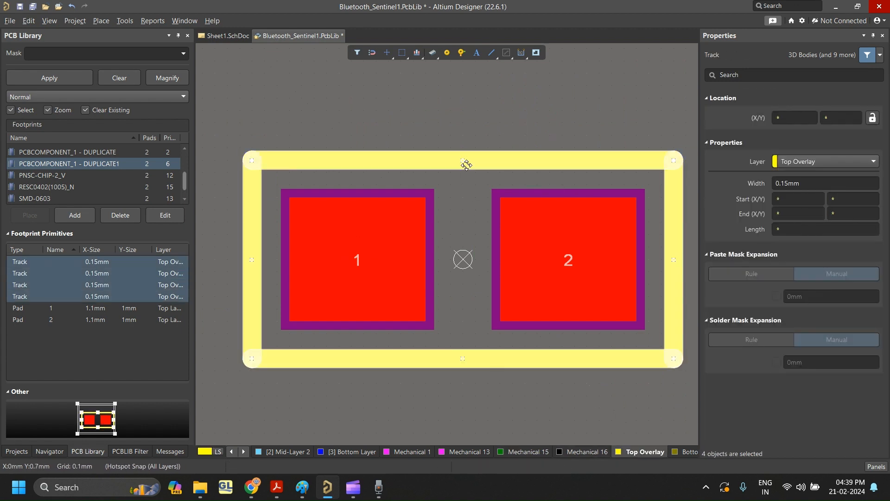
{"action": "right_click", "coordinate": [485, 157]}
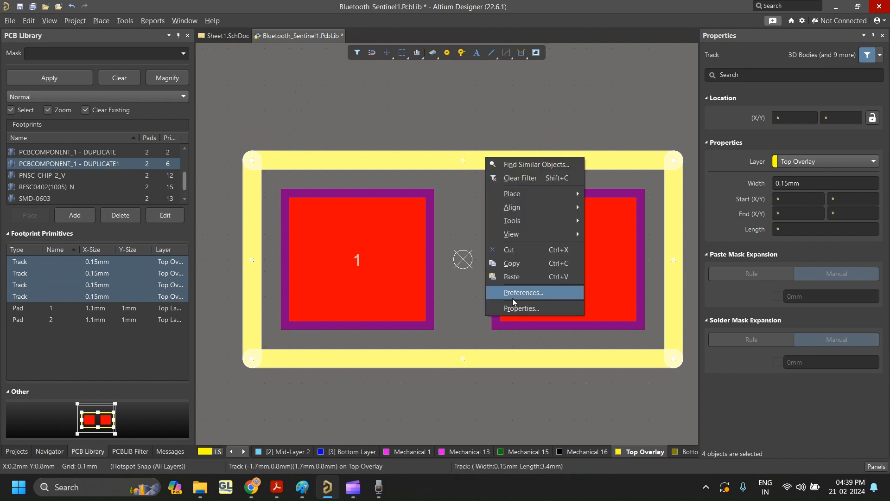
{"action": "left_click", "coordinate": [510, 260]}
{"action": "left_click", "coordinate": [463, 260]}
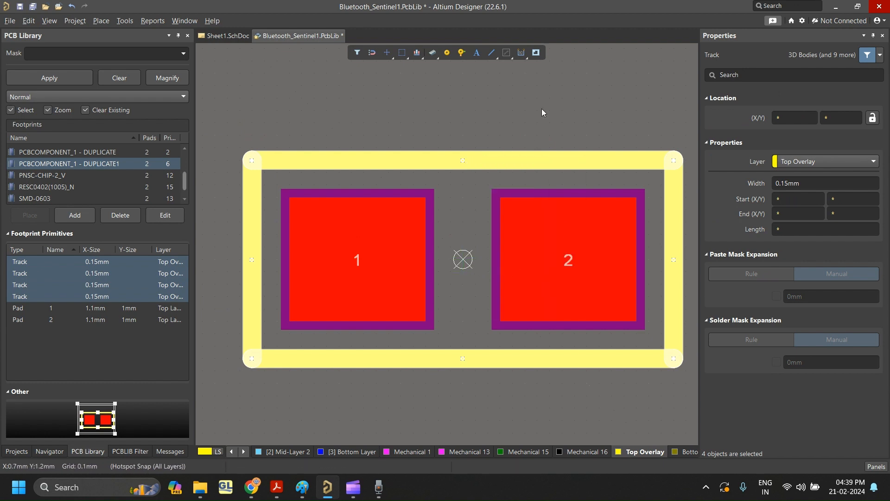
{"action": "left_click", "coordinate": [543, 113]}
Paste the copied outline tracks onto the Mechanical 15 layer with Paste Special, placing them at the footprint origin.
{"action": "left_click", "coordinate": [528, 452]}
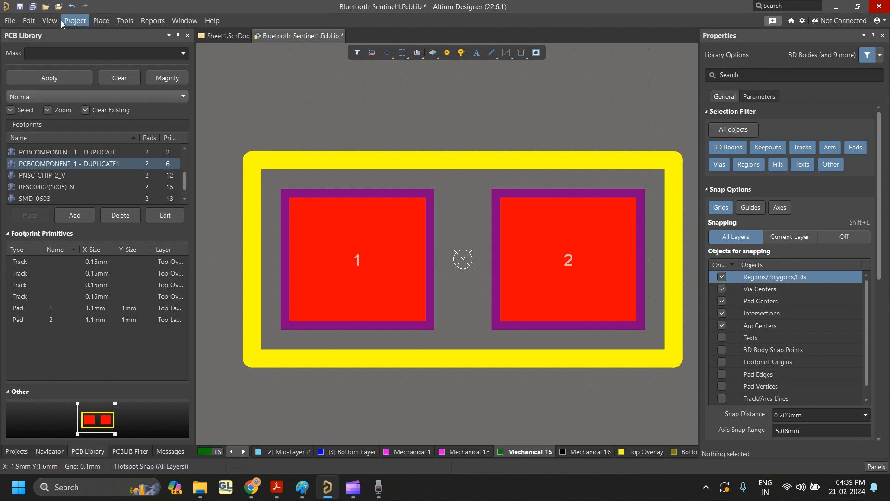
{"action": "left_click", "coordinate": [32, 24]}
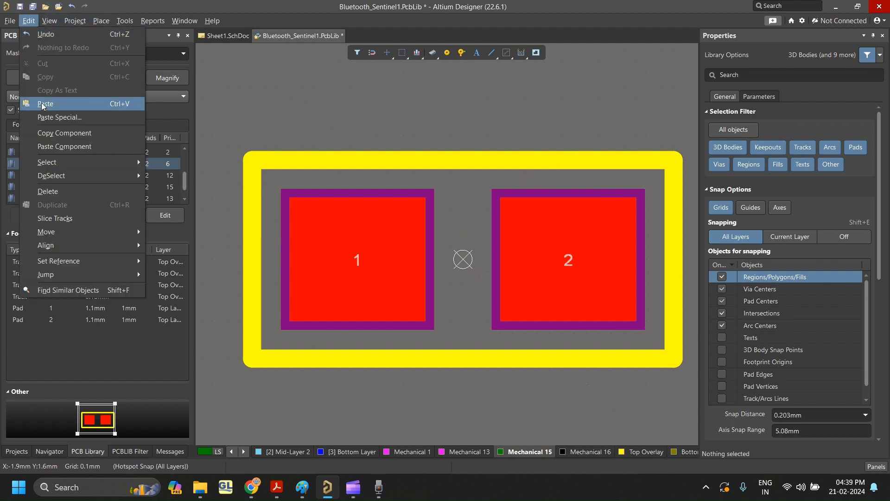
{"action": "left_click", "coordinate": [48, 119]}
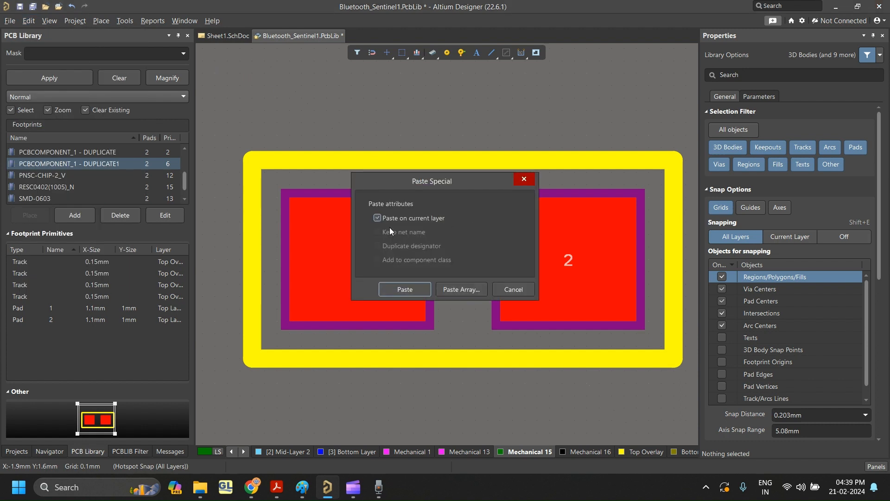
{"action": "left_click", "coordinate": [413, 292]}
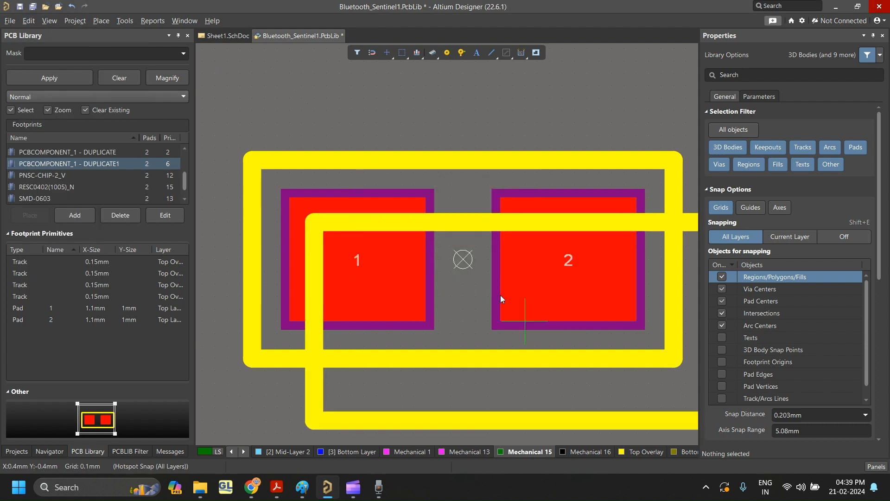
{"action": "left_click", "coordinate": [463, 259]}
{"action": "right_click", "coordinate": [509, 115]}
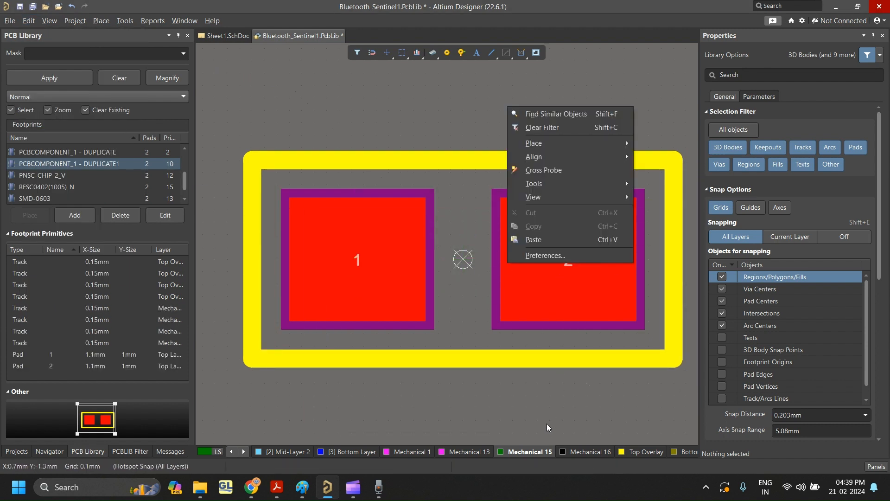
{"action": "left_click", "coordinate": [547, 424]}
Inspect the layer and coordinates of the pasted upper, right and lower Mechanical 15 tracks.
{"action": "left_click", "coordinate": [483, 454]}
{"action": "left_click", "coordinate": [516, 451]}
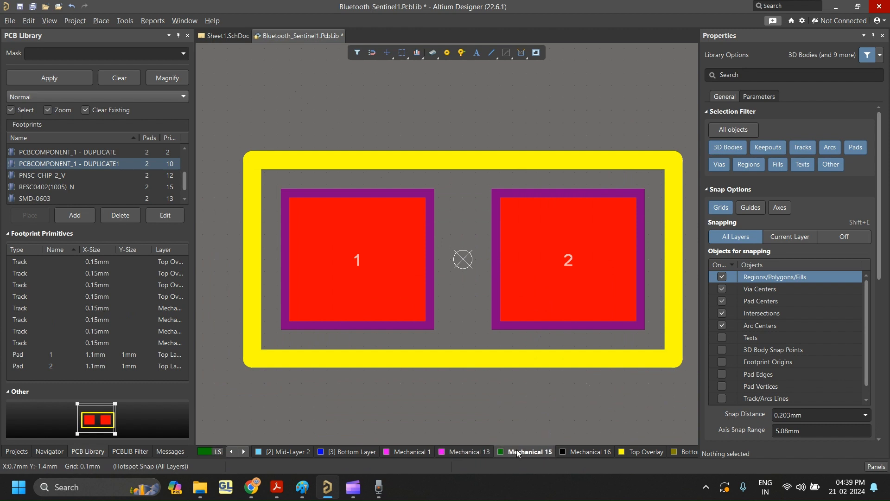
{"action": "left_click", "coordinate": [547, 162]}
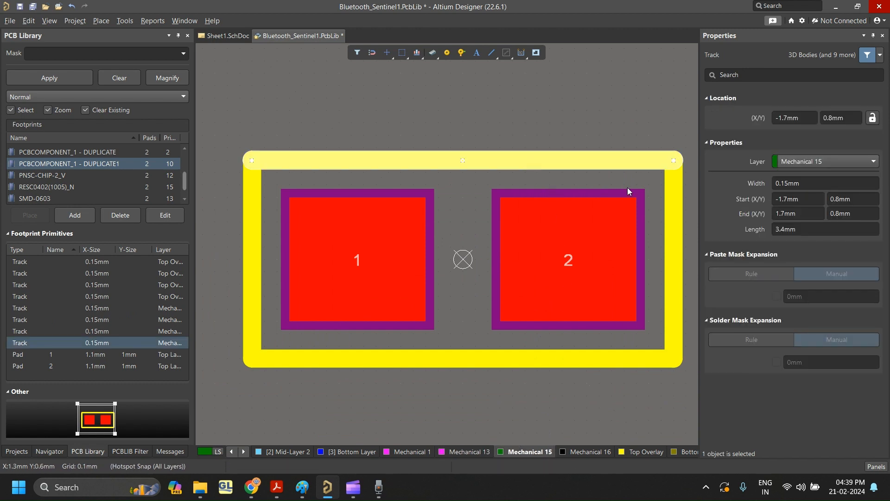
{"action": "left_click", "coordinate": [675, 261]}
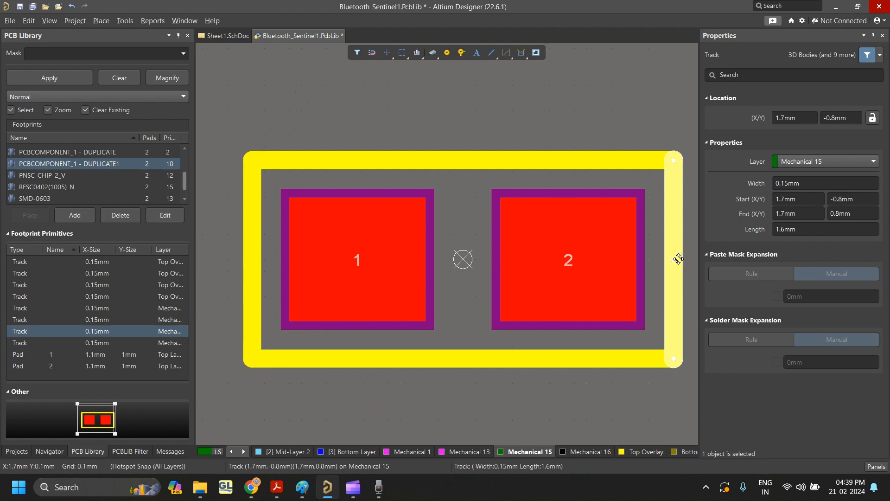
{"action": "left_click", "coordinate": [609, 356]}
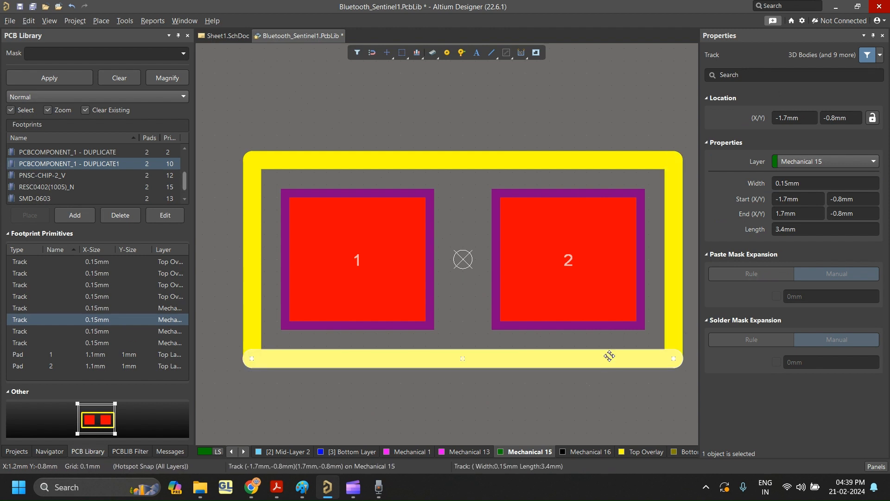
{"action": "left_click", "coordinate": [597, 405]}
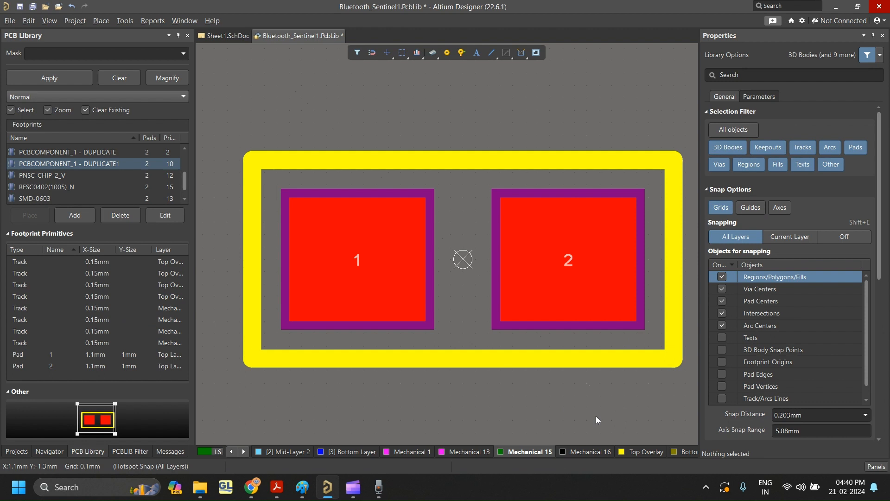
Examine the Mechanical 15 outline on its own in single-layer mode, compare it with another layer, and restore the all-layer display.
{"action": "key", "text": "shift+s"}
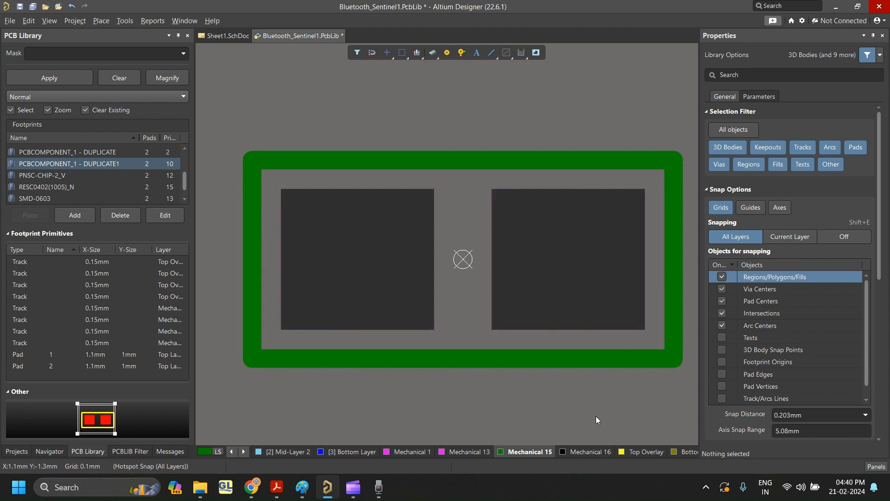
{"action": "left_click", "coordinate": [594, 358]}
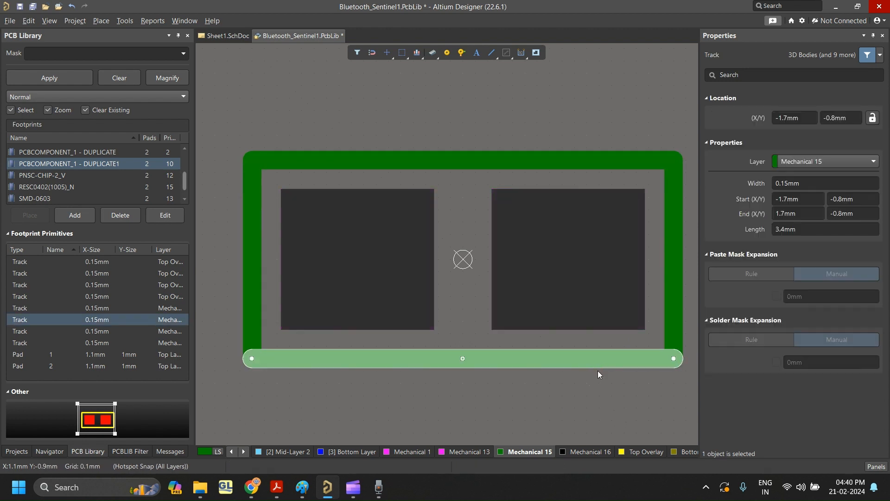
{"action": "left_click", "coordinate": [564, 427]}
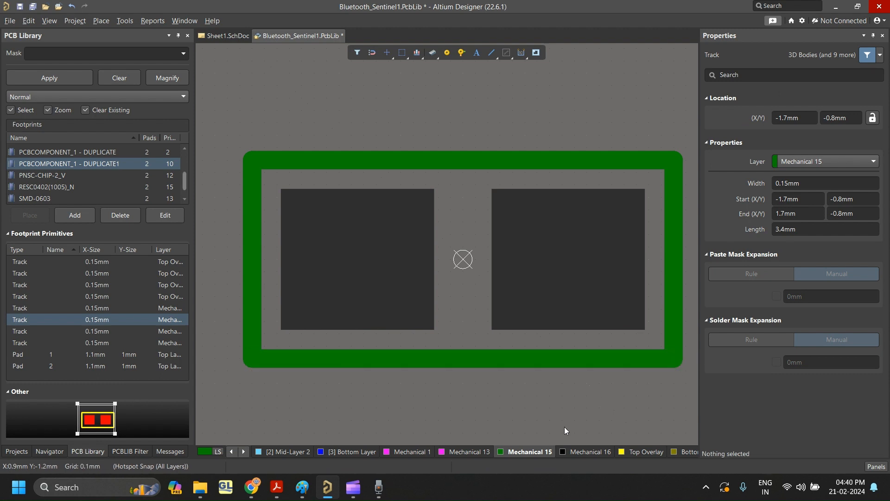
{"action": "left_click", "coordinate": [660, 450]}
{"action": "left_click", "coordinate": [531, 452]}
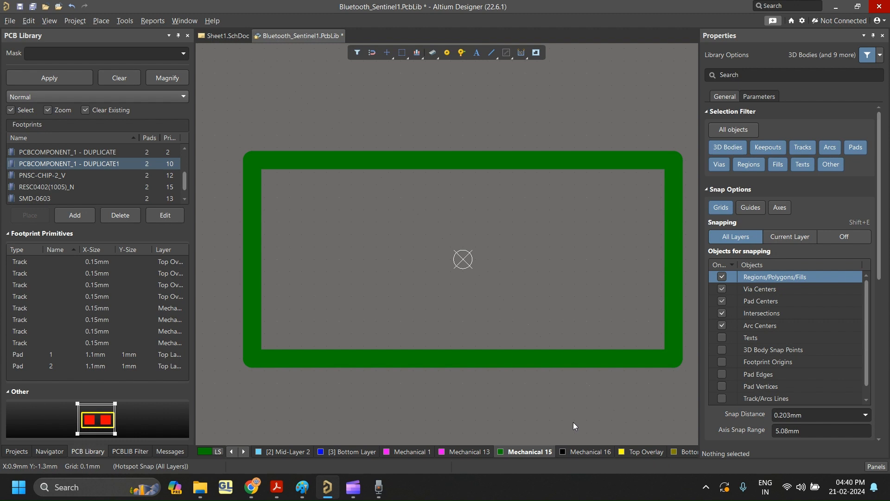
{"action": "key", "text": "shift+s"}
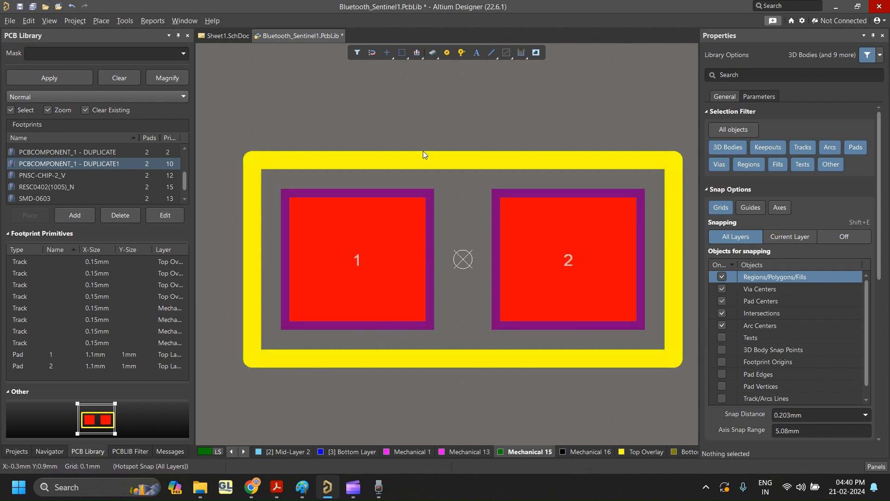
Isolate Mechanical 15 and move its four outline tracks outward by 0.1 mm, to X ±1.8 mm and Y ±0.9 mm.
{"action": "key", "text": "shift+s"}
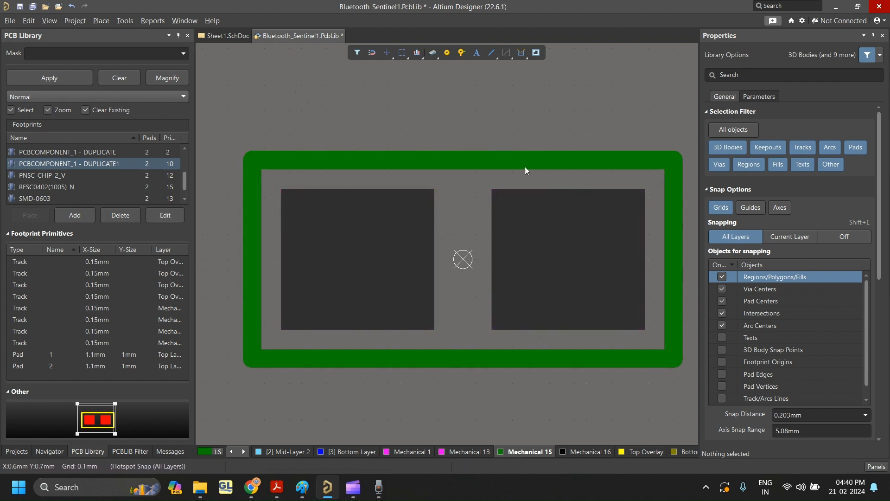
{"action": "left_click_drag", "start_coordinate": [469, 160], "coordinate": [471, 149]}
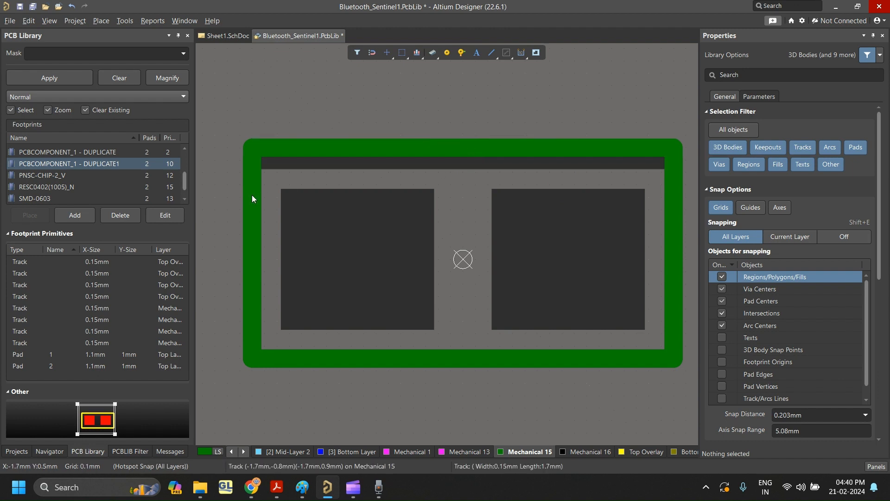
{"action": "left_click_drag", "start_coordinate": [252, 199], "coordinate": [234, 199]}
{"action": "left_click_drag", "start_coordinate": [463, 352], "coordinate": [458, 370]}
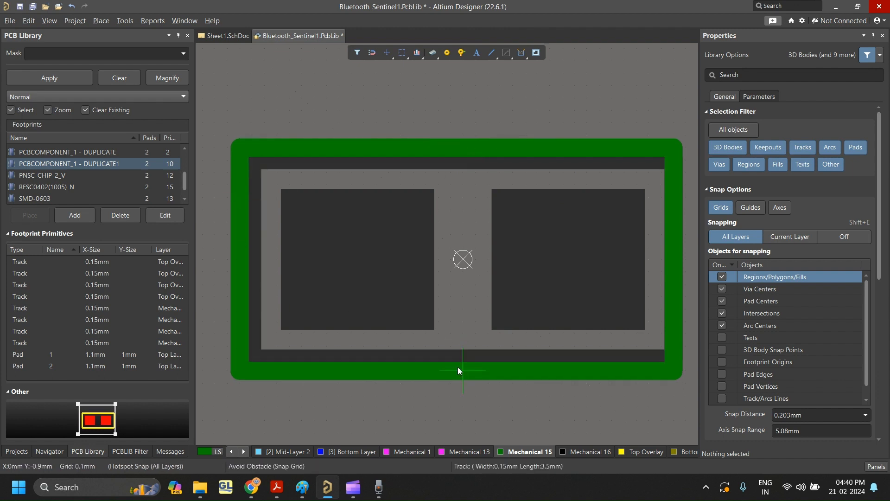
{"action": "left_click_drag", "start_coordinate": [677, 271], "coordinate": [689, 271]}
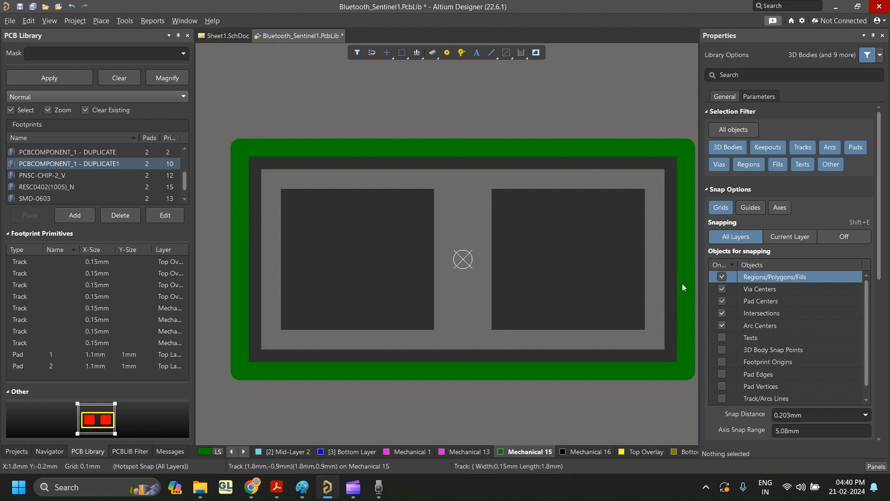
Move the Mechanical 15 outline further out, to Y ±1.1 mm, X -2.1 mm on the left and X 2 mm on the right.
{"action": "left_click_drag", "start_coordinate": [535, 141], "coordinate": [534, 125]}
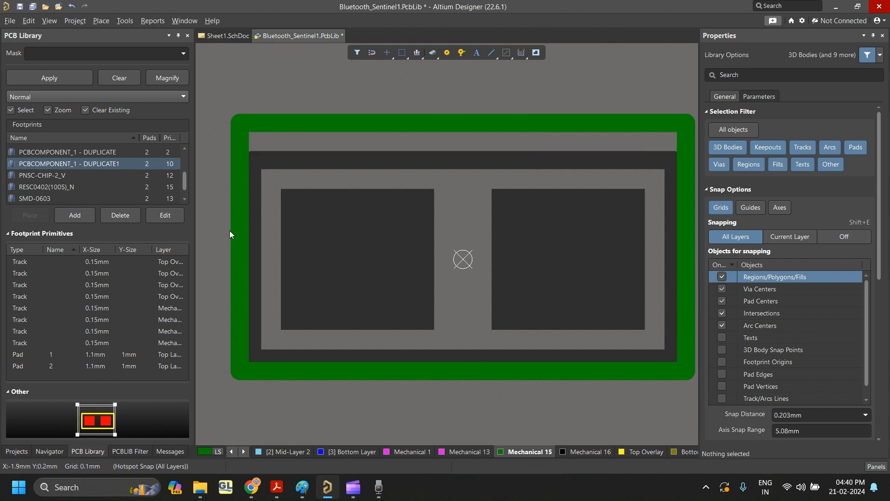
{"action": "left_click_drag", "start_coordinate": [231, 230], "coordinate": [204, 225]}
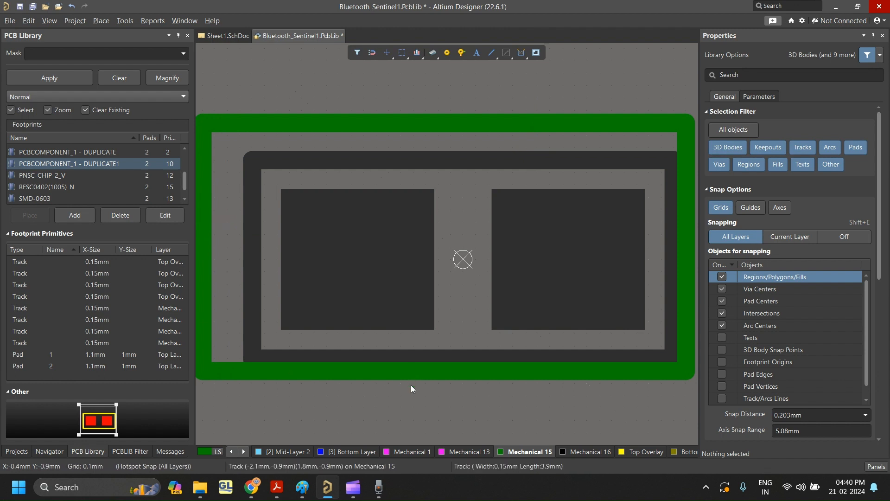
{"action": "left_click_drag", "start_coordinate": [411, 373], "coordinate": [411, 397]}
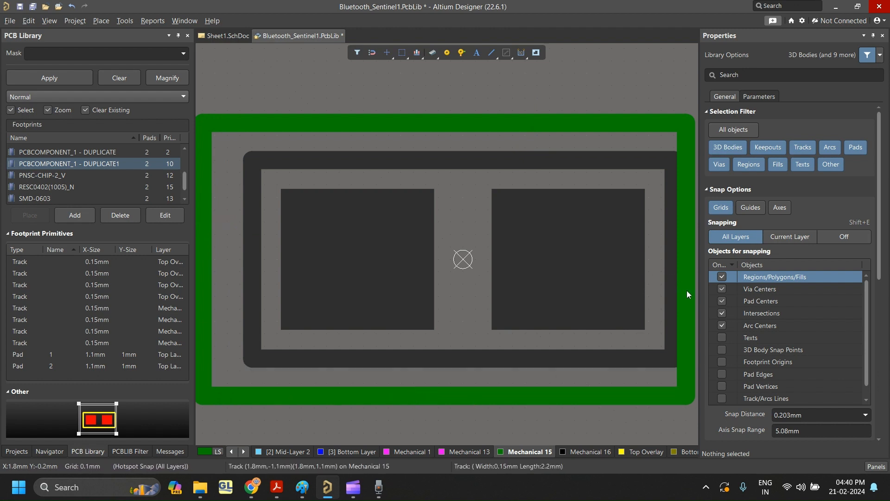
{"action": "left_click_drag", "start_coordinate": [686, 291], "coordinate": [706, 296]}
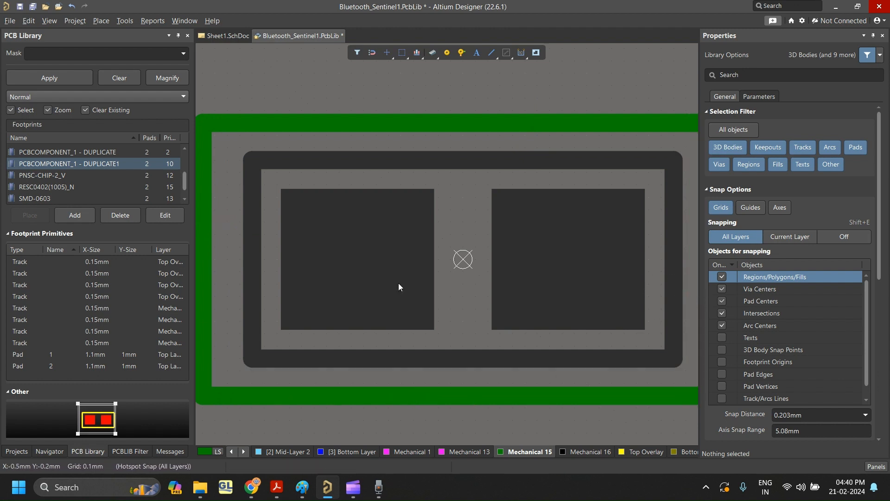
Move the lower Mechanical 15 track to Y -1.2 mm, the right one to X 2.1 mm and the upper one to Y 1.2 mm.
{"action": "scroll", "coordinate": [399, 284], "scroll_direction": "down", "scroll_amount": 1, "text": "ctrl"}
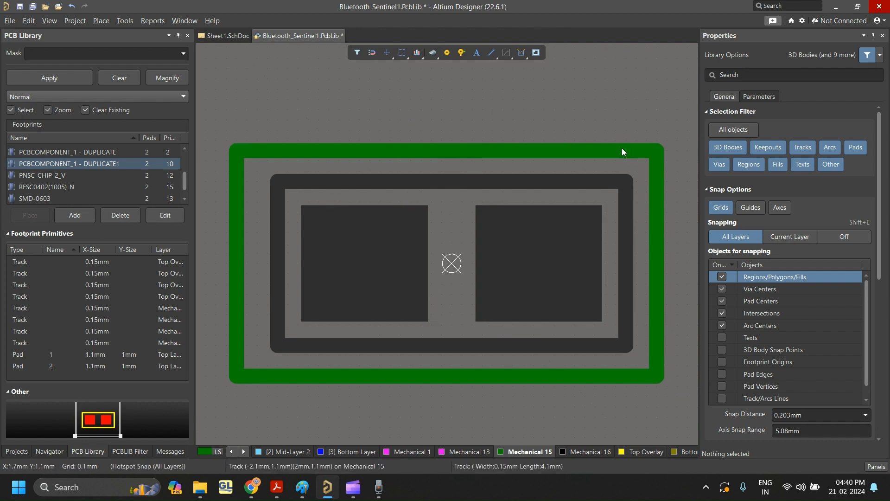
{"action": "left_click_drag", "start_coordinate": [242, 249], "coordinate": [238, 249]}
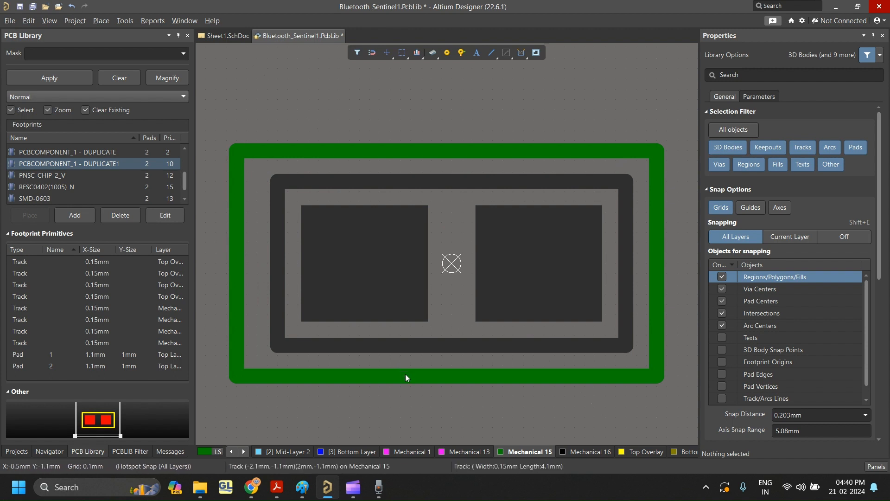
{"action": "left_click_drag", "start_coordinate": [405, 376], "coordinate": [405, 386]}
{"action": "left_click_drag", "start_coordinate": [655, 289], "coordinate": [667, 288]}
{"action": "left_click_drag", "start_coordinate": [508, 145], "coordinate": [506, 145]}
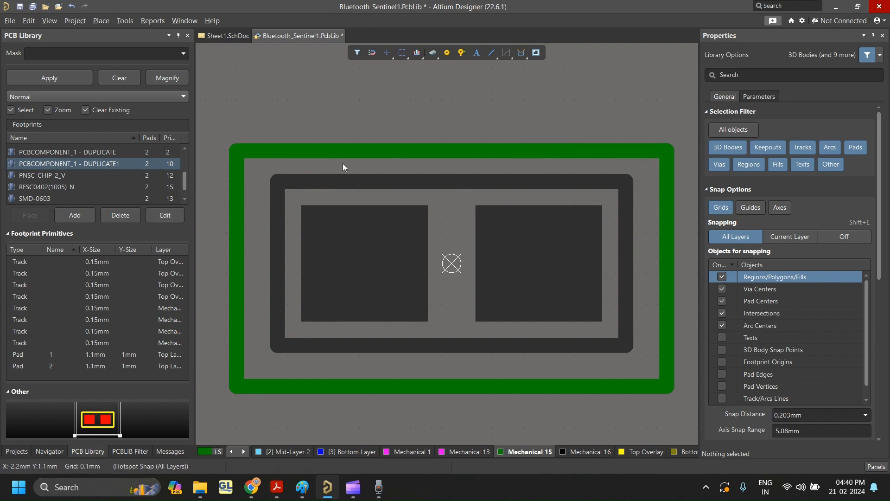
{"action": "left_click_drag", "start_coordinate": [436, 154], "coordinate": [438, 142]}
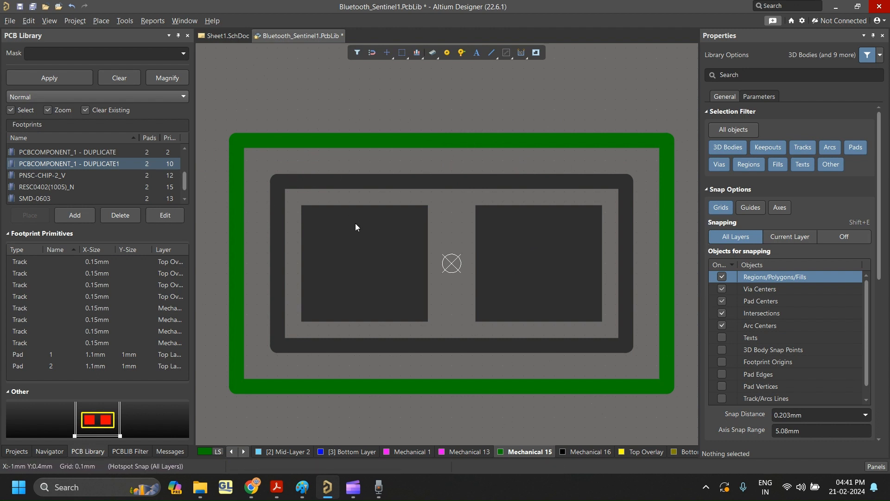
Draw a centre cross on Mechanical 15 at the footprint origin from two 0.15 mm wide lines, each about 0.4 mm long.
{"action": "left_click", "coordinate": [452, 243]}
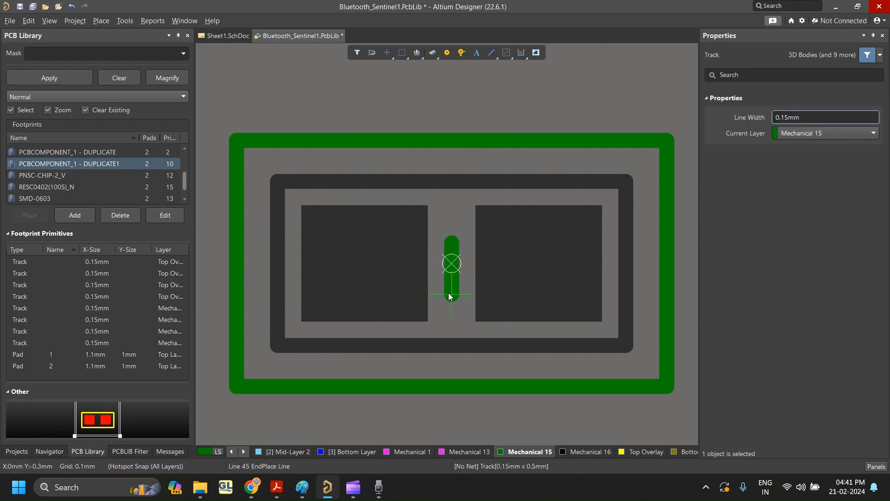
{"action": "left_click", "coordinate": [450, 288]}
{"action": "right_click", "coordinate": [450, 289]}
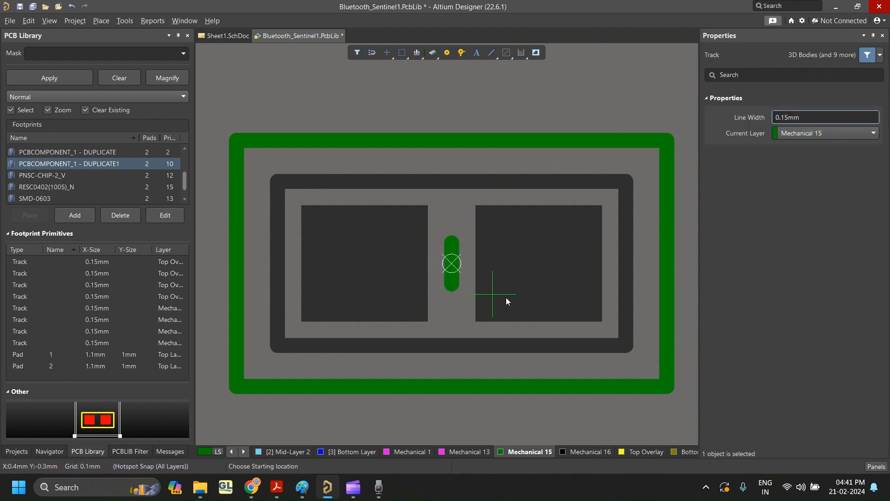
{"action": "left_click", "coordinate": [435, 265]}
{"action": "left_click", "coordinate": [469, 266]}
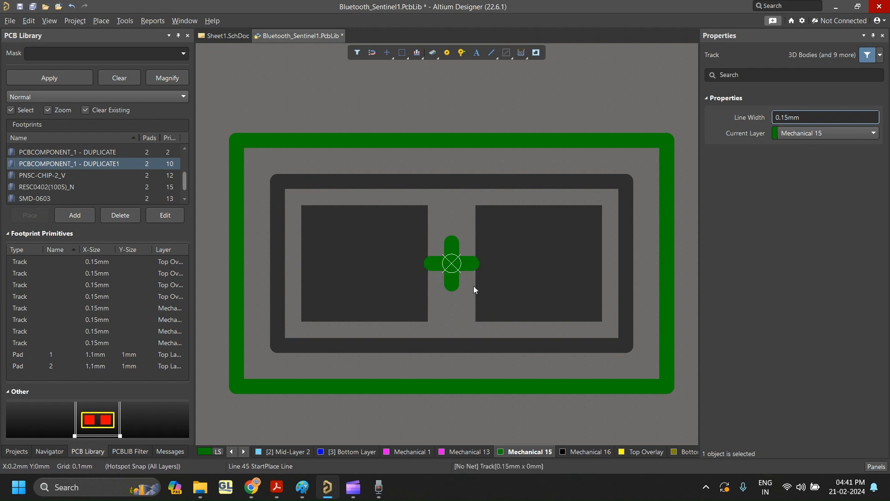
{"action": "right_click", "coordinate": [474, 286]}
{"action": "right_click", "coordinate": [524, 113]}
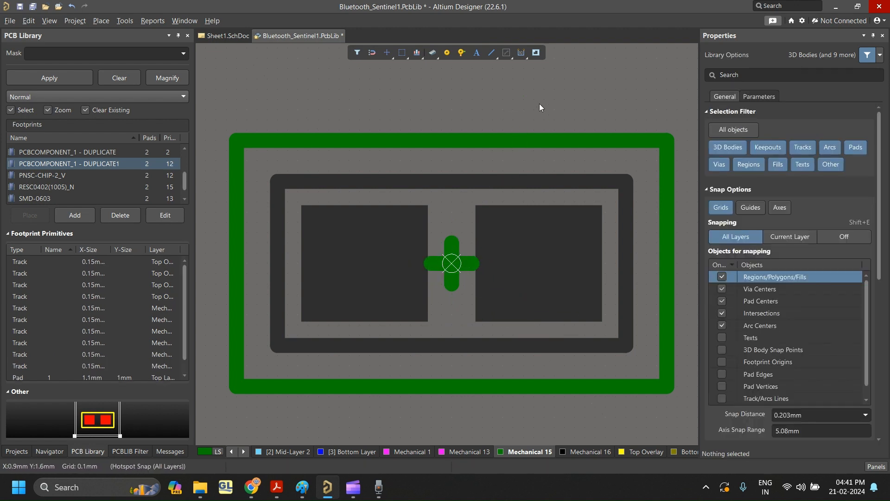
Set the width of the upper Mechanical 15 outline track to 0.1 mm.
{"action": "left_click", "coordinate": [532, 145]}
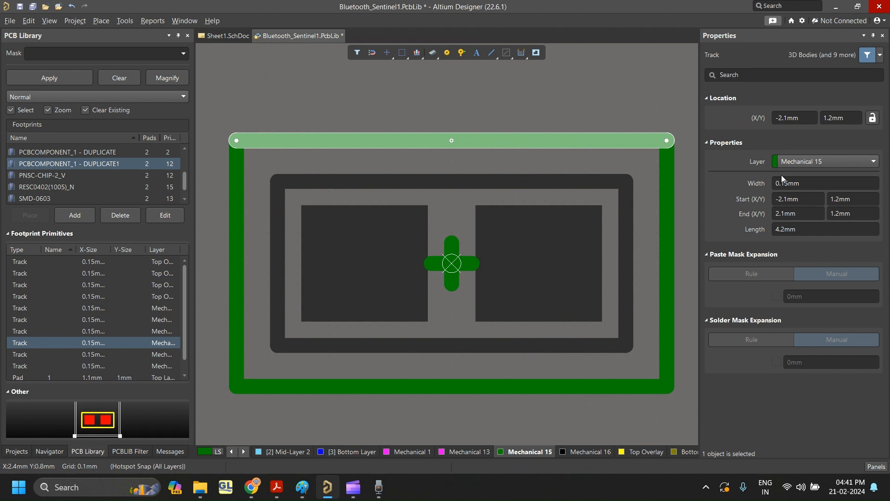
{"action": "left_click", "coordinate": [796, 182]}
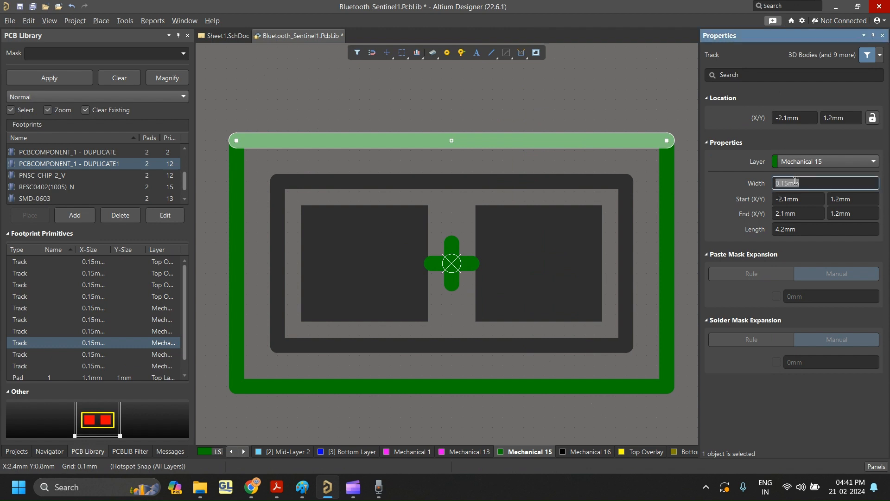
{"action": "type", "text": "0.1m"}
{"action": "key", "text": "Return"}
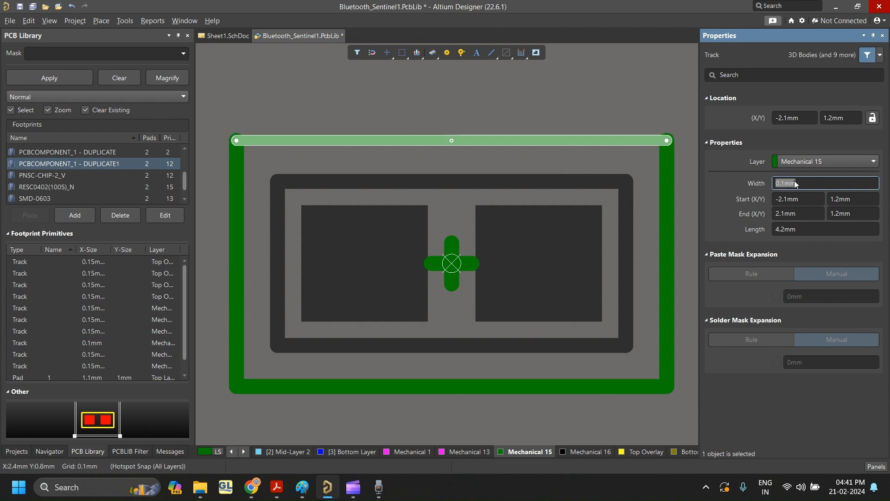
Set the width of all four Mechanical 15 courtyard outline tracks to 0.1 mm.
{"action": "left_click", "coordinate": [617, 103]}
{"action": "left_click", "coordinate": [650, 142]}
{"action": "key", "text": "Tab"}
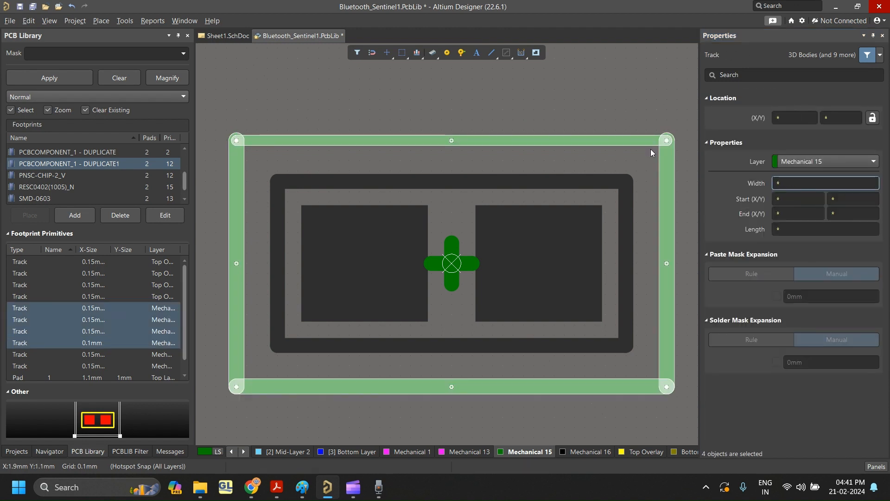
{"action": "left_click", "coordinate": [816, 181]}
{"action": "double_click", "coordinate": [816, 181]}
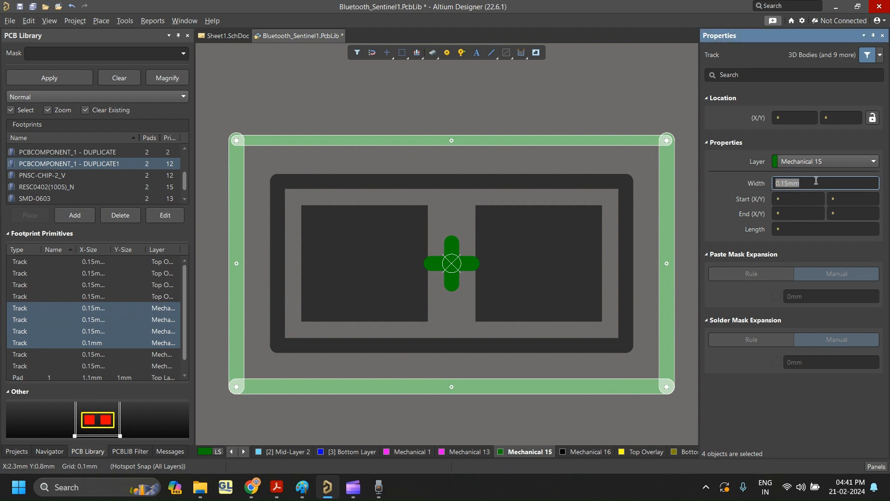
{"action": "type", "text": "0.1mm"}
{"action": "key", "text": "Return"}
{"action": "left_click", "coordinate": [616, 101]}
Set the width of both centre cross lines on Mechanical 15 to 0.1 mm.
{"action": "left_click", "coordinate": [456, 263]}
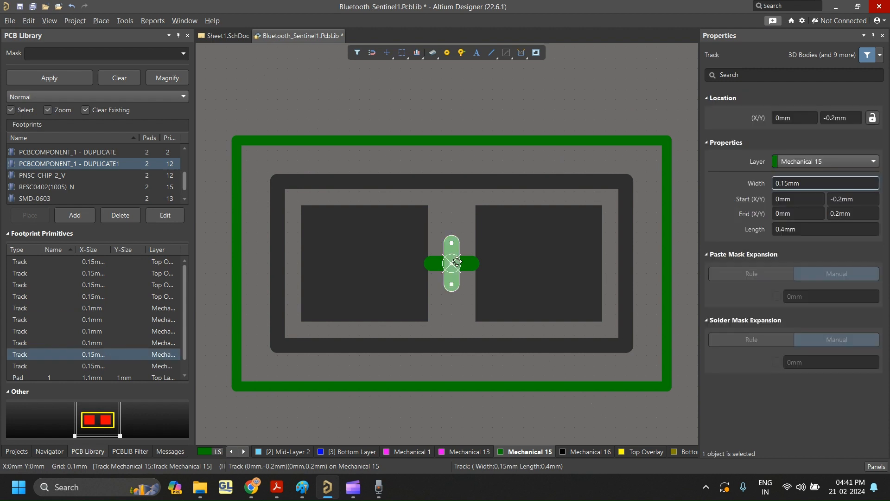
{"action": "left_click", "coordinate": [462, 264], "text": "shift"}
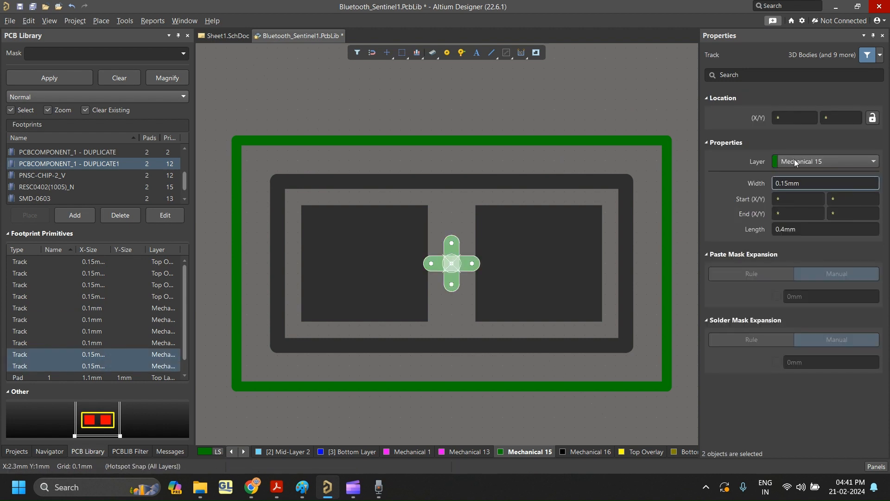
{"action": "left_click", "coordinate": [797, 181]}
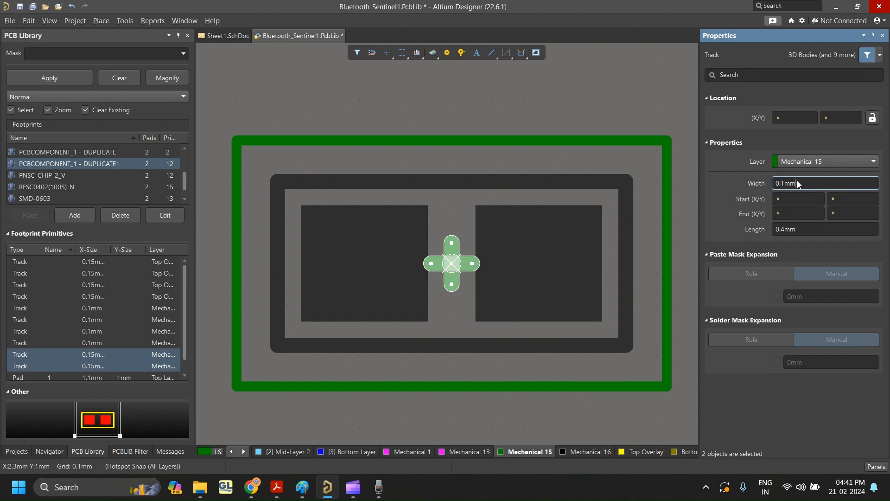
{"action": "key", "text": "Return"}
{"action": "left_click", "coordinate": [573, 148]}
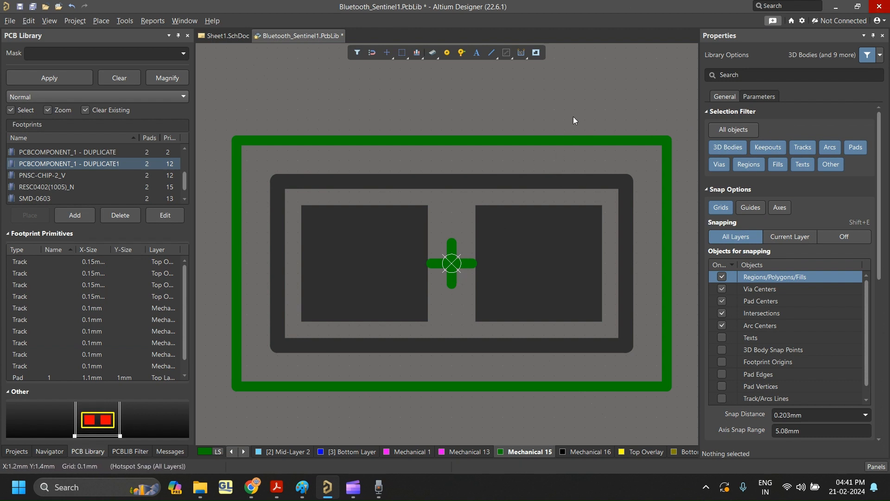
Draw the upper and right sides of a body outline on Mechanical 1, 0.15 mm wide, about 2.6 mm and 0.8 mm long.
{"action": "left_click", "coordinate": [468, 452]}
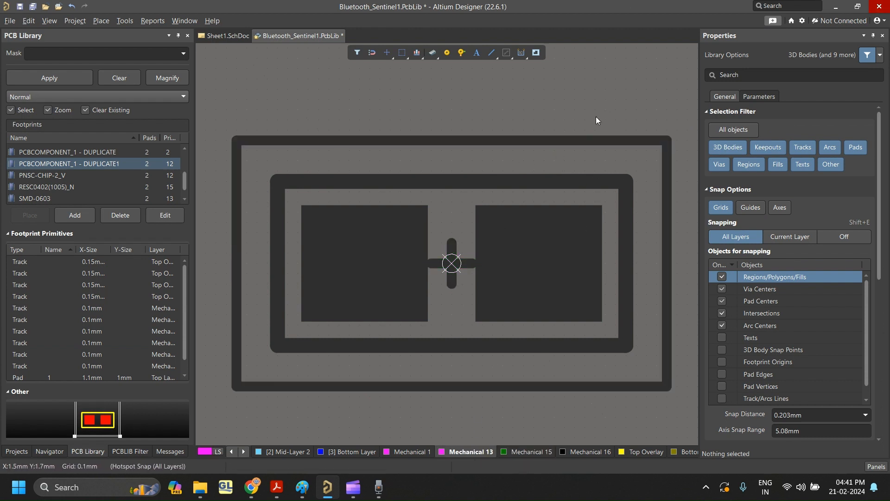
{"action": "left_click", "coordinate": [405, 457]}
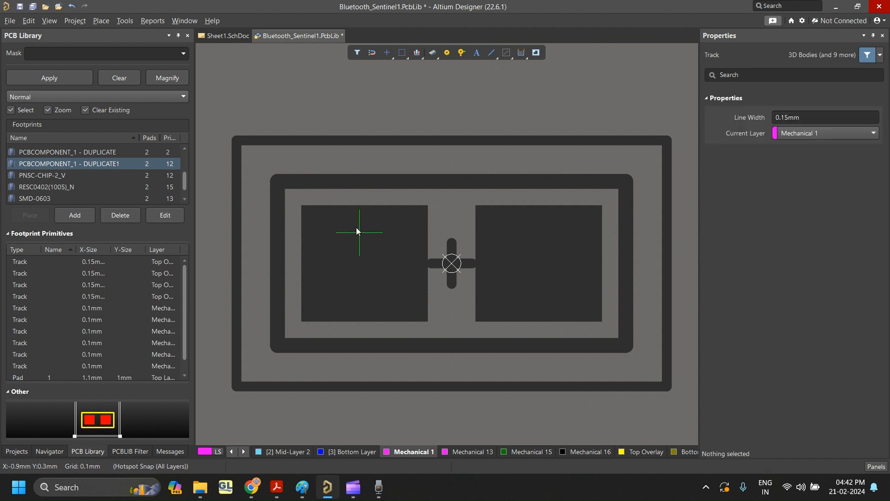
{"action": "left_click", "coordinate": [318, 221]}
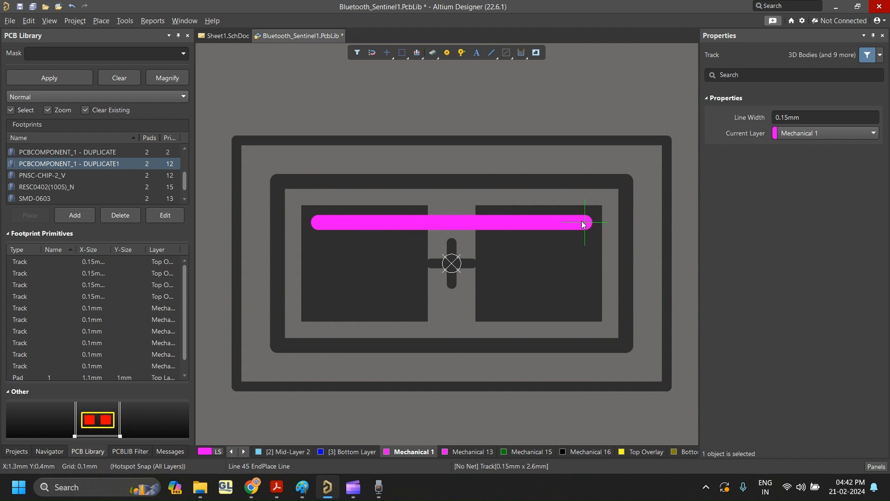
{"action": "left_click", "coordinate": [585, 223]}
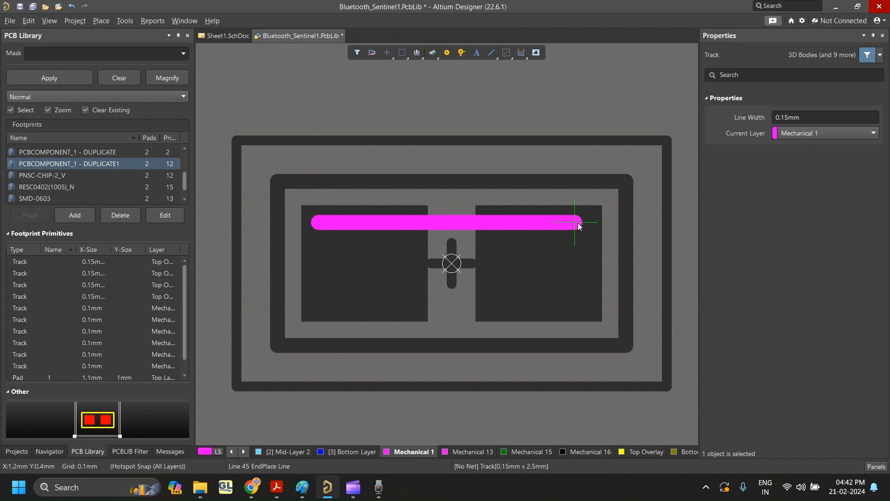
{"action": "left_click", "coordinate": [586, 308]}
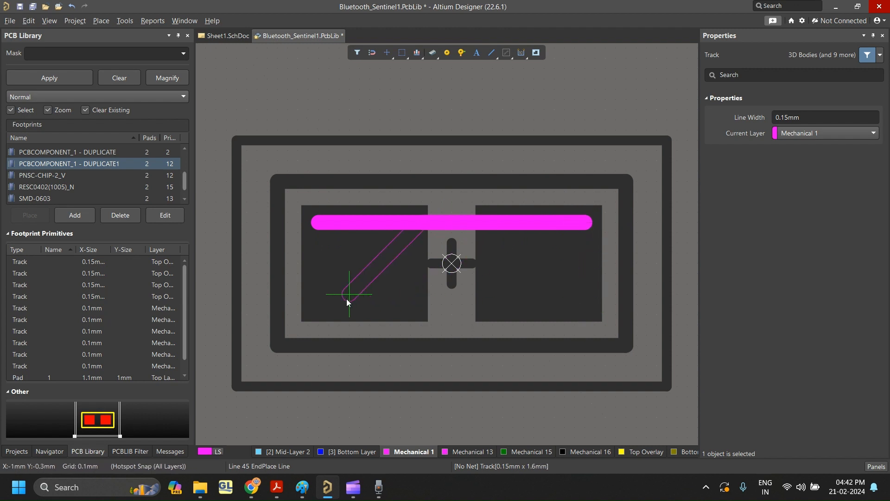
{"action": "left_click", "coordinate": [584, 307]}
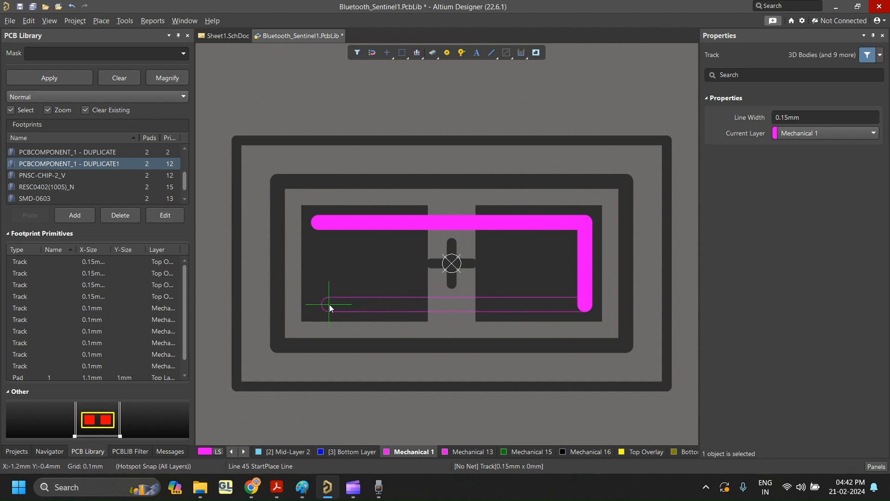
Close the Mechanical 1 body outline with a lower side about 2.6 mm long and a left side about 0.8 mm long.
{"action": "left_click", "coordinate": [330, 305]}
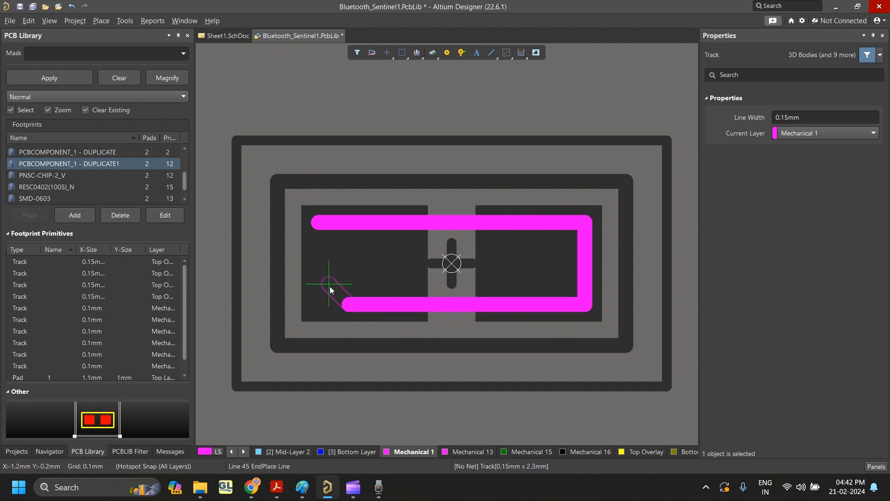
{"action": "left_click", "coordinate": [318, 224]}
{"action": "right_click", "coordinate": [318, 225]}
{"action": "left_click", "coordinate": [320, 224]}
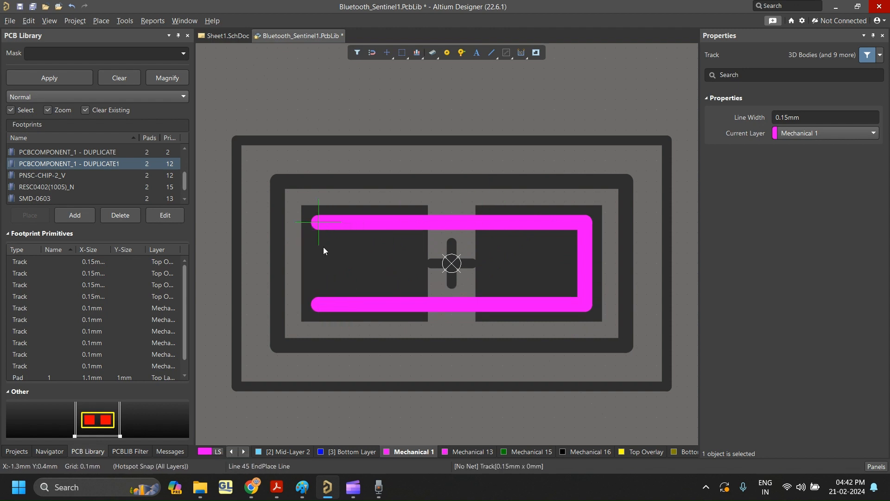
{"action": "left_click", "coordinate": [319, 304]}
{"action": "right_click", "coordinate": [317, 302]}
{"action": "right_click", "coordinate": [409, 258]}
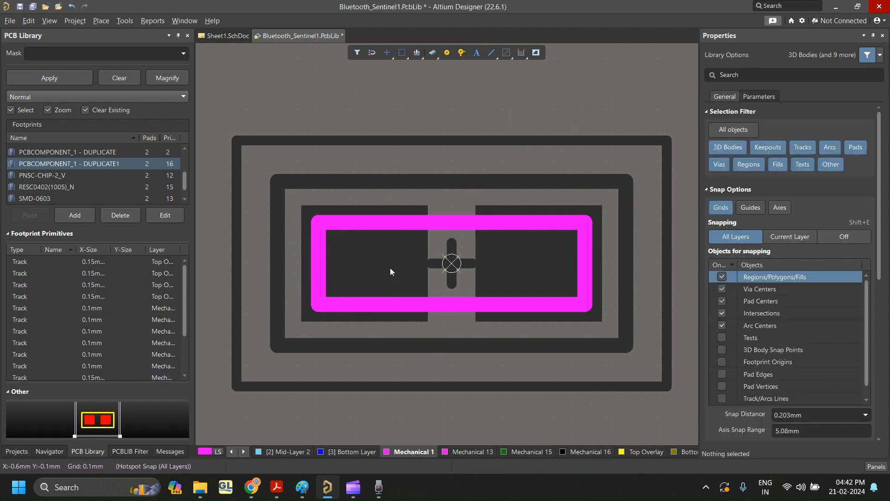
{"action": "left_click", "coordinate": [414, 227]}
{"action": "left_click", "coordinate": [453, 306]}
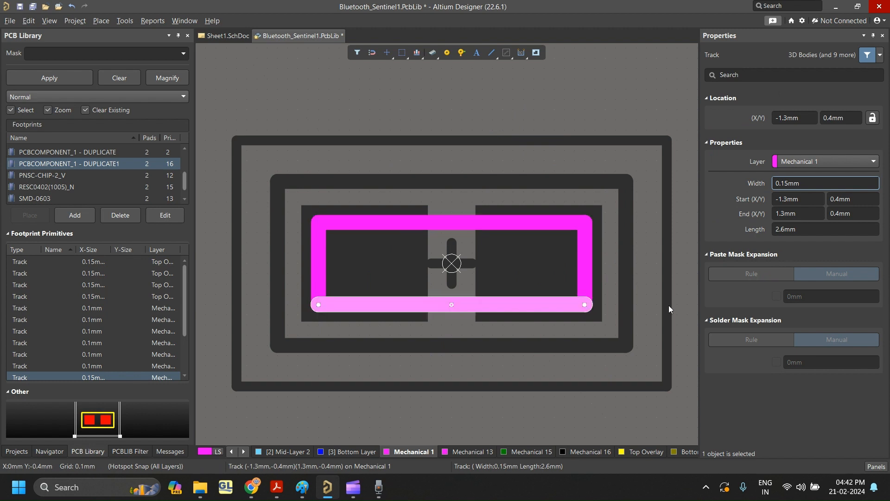
{"action": "left_click", "coordinate": [593, 75]}
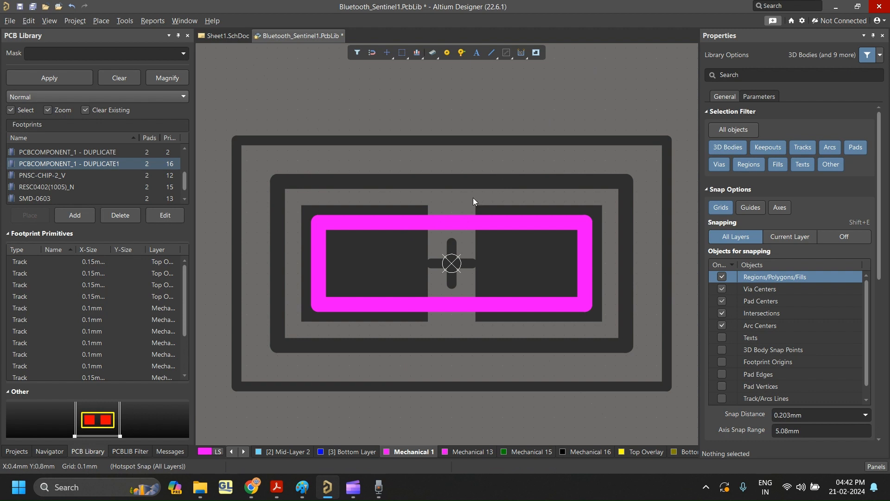
Start placing a 3D body on the Mechanical 13 layer to choose its model file.
{"action": "left_click", "coordinate": [469, 451]}
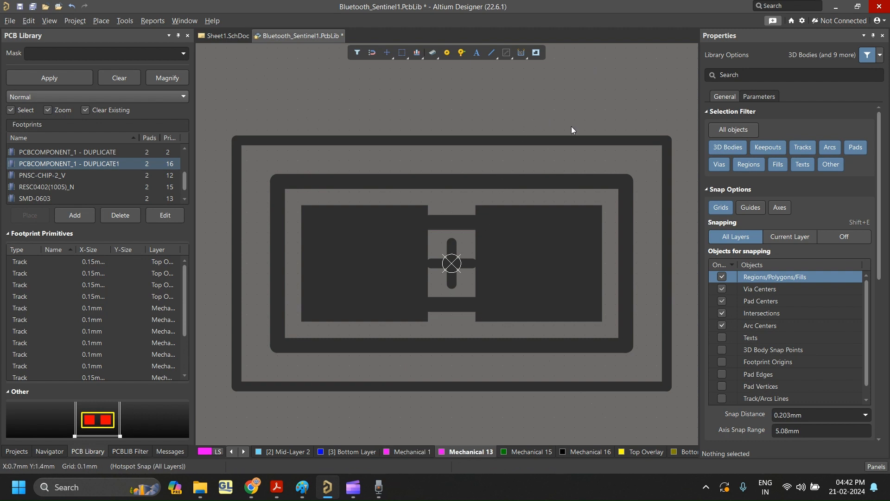
{"action": "left_click", "coordinate": [103, 24]}
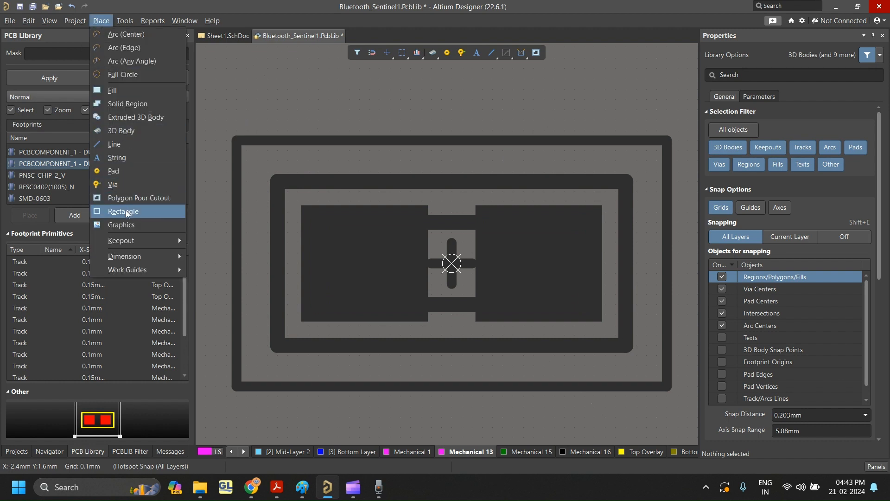
{"action": "left_click", "coordinate": [121, 131]}
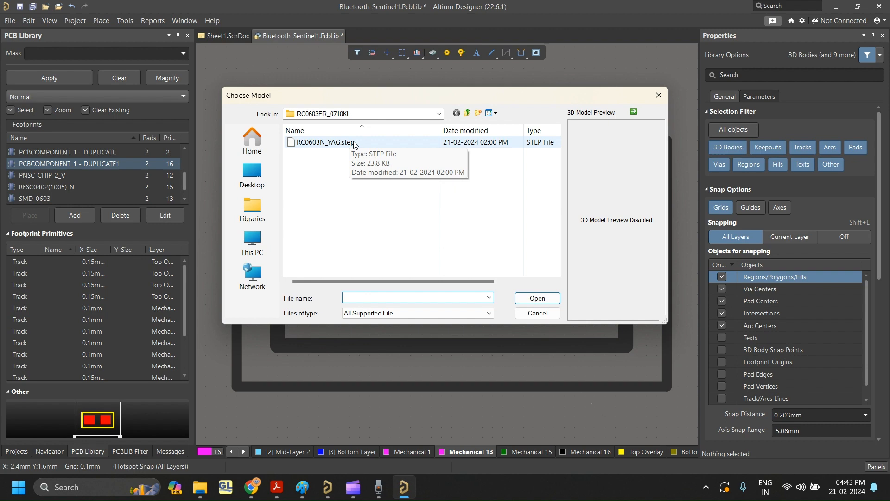
Switch to Chrome and examine the EDA/CAD models offered for RC0603FR-0710KL on DigiKey, including the 3D model and download option.
{"action": "left_click", "coordinate": [251, 487]}
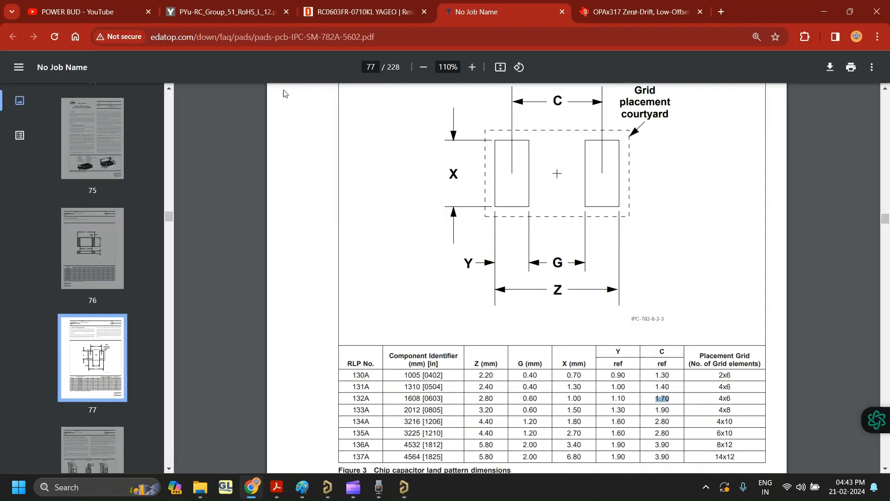
{"action": "left_click", "coordinate": [348, 12]}
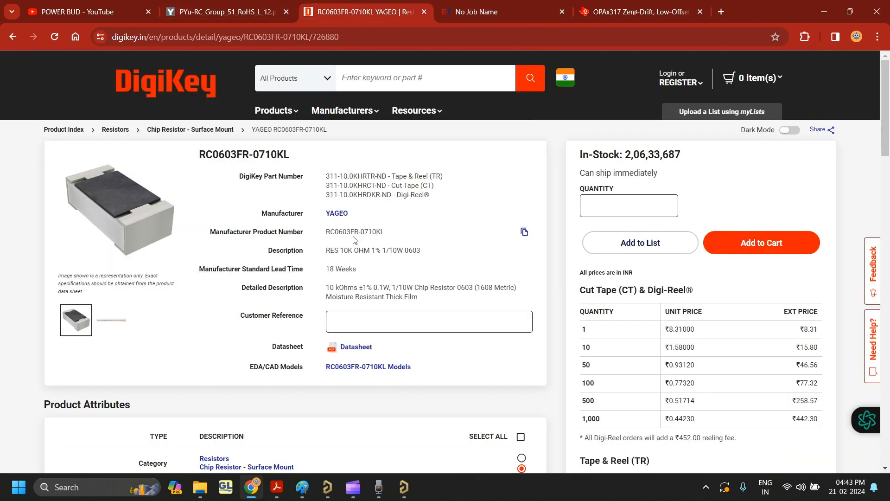
{"action": "scroll", "coordinate": [348, 319], "scroll_direction": "down", "scroll_amount": 10}
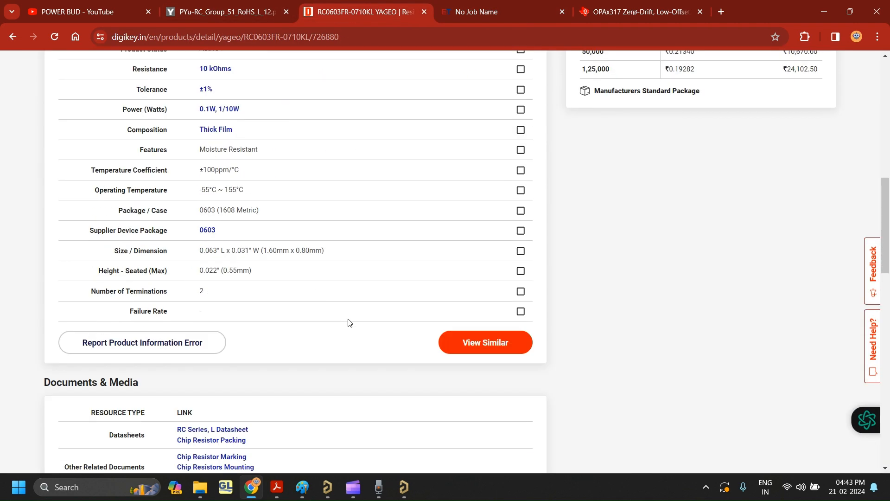
{"action": "scroll", "coordinate": [350, 322], "scroll_direction": "down", "scroll_amount": 6}
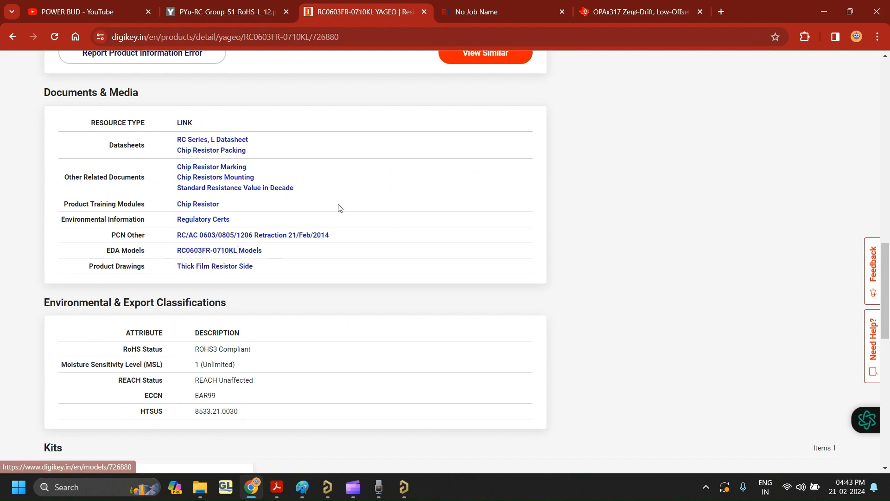
{"action": "left_click", "coordinate": [254, 251]}
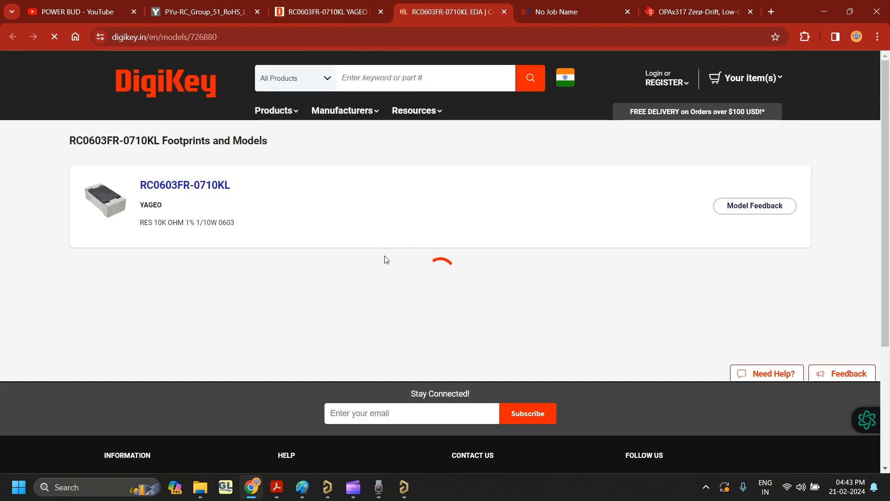
{"action": "scroll", "coordinate": [499, 320], "scroll_direction": "down", "scroll_amount": 5}
{"action": "scroll", "coordinate": [438, 239], "scroll_direction": "down", "scroll_amount": 4}
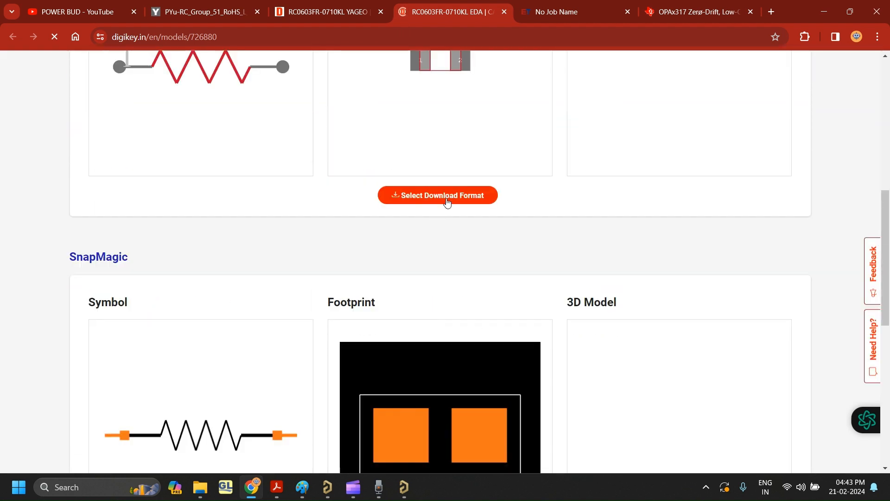
{"action": "scroll", "coordinate": [439, 219], "scroll_direction": "up", "scroll_amount": 3}
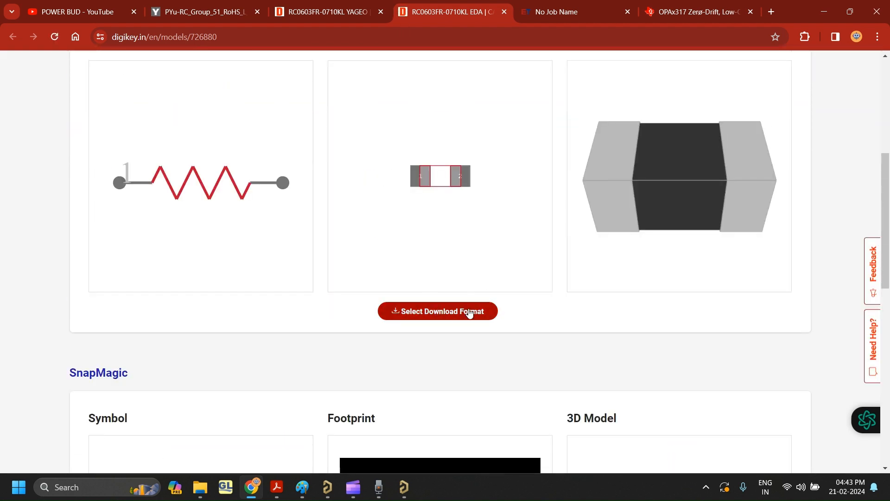
{"action": "left_click", "coordinate": [505, 12]}
{"action": "left_click", "coordinate": [827, 10]}
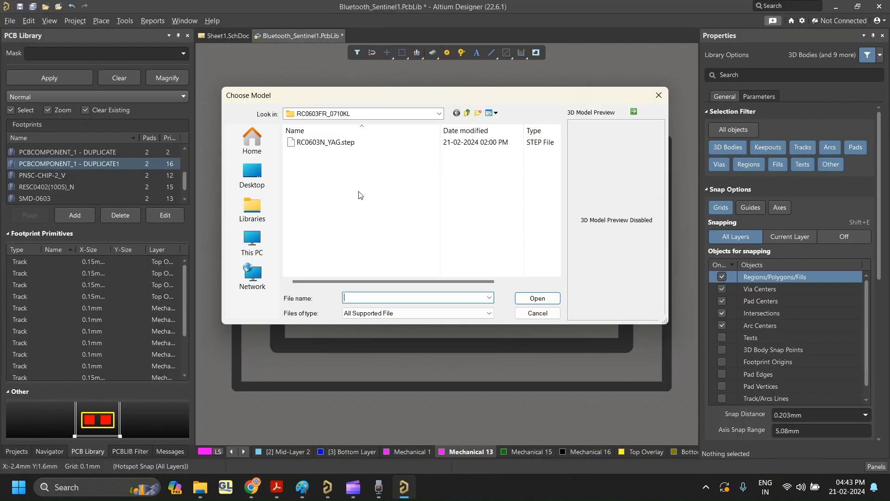
Load RC0603N_YAG.step as the 3D body and place it once at the footprint origin on Mechanical 13.
{"action": "left_click", "coordinate": [354, 145]}
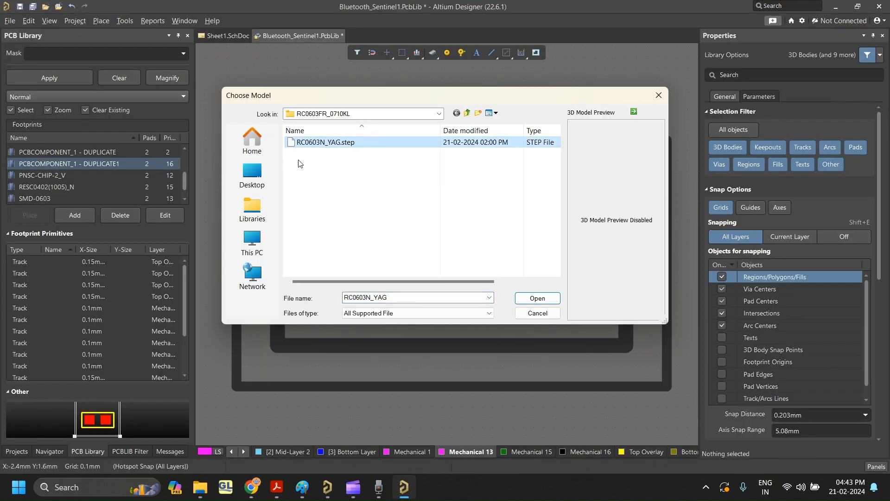
{"action": "left_click", "coordinate": [537, 298]}
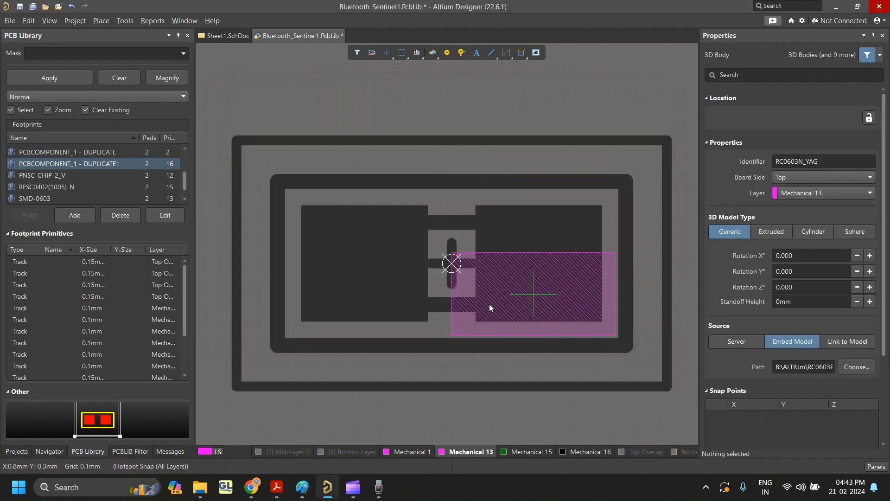
{"action": "left_click", "coordinate": [451, 264]}
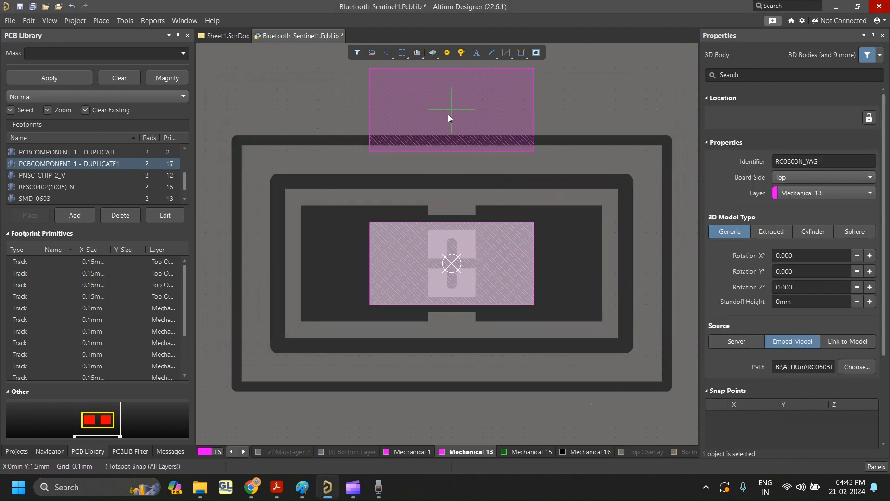
{"action": "key", "text": "Escape"}
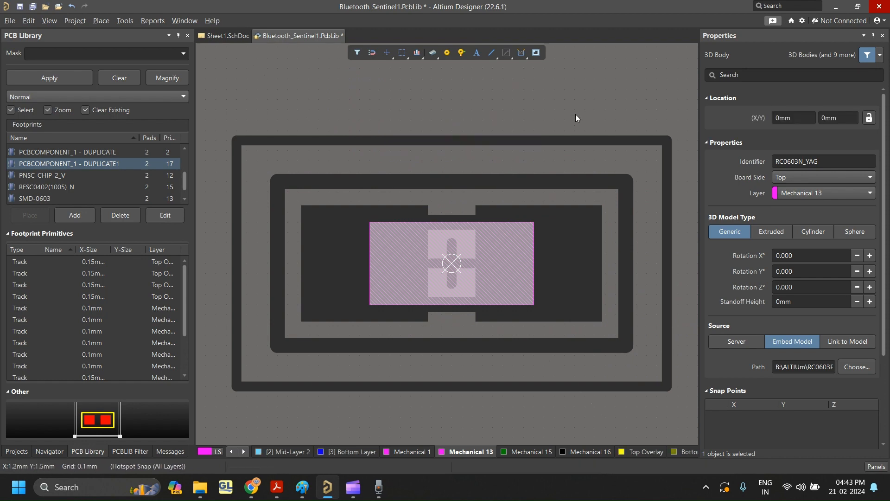
{"action": "left_click", "coordinate": [576, 115]}
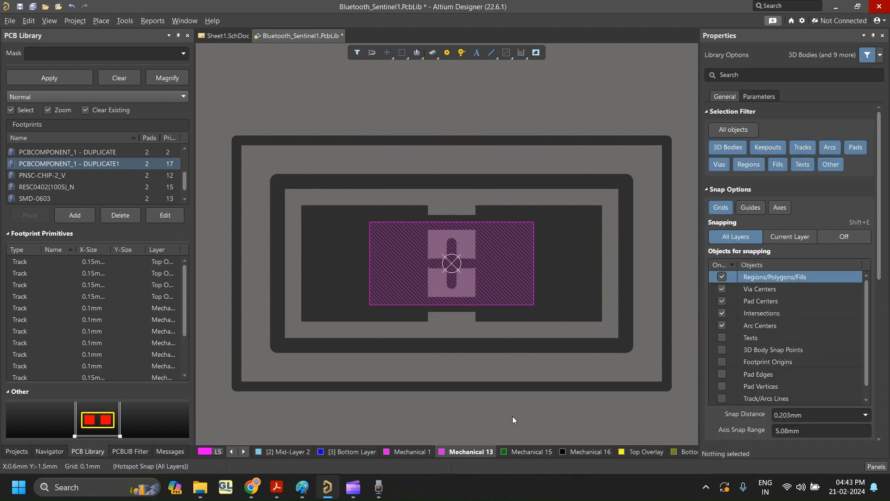
Turn off single-layer mode and check the widths of the upper silkscreen and courtyard tracks.
{"action": "key", "text": "shift+s"}
{"action": "key", "text": "shift+s"}
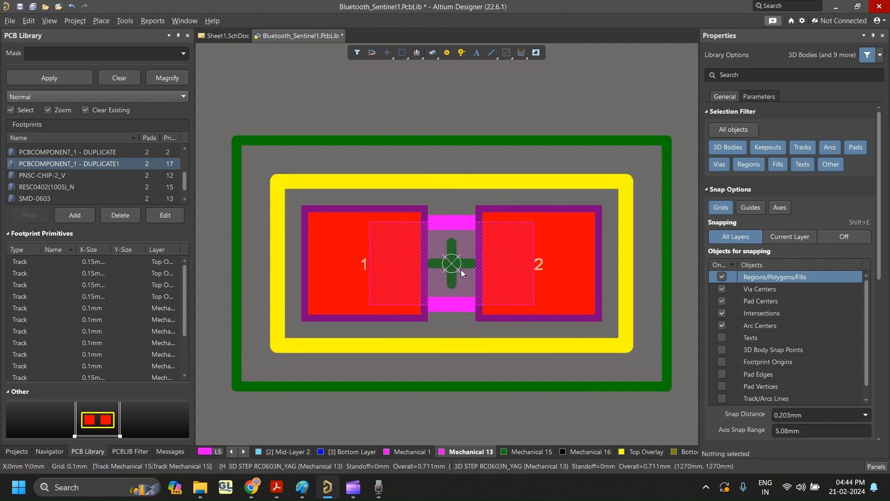
{"action": "left_click", "coordinate": [460, 220]}
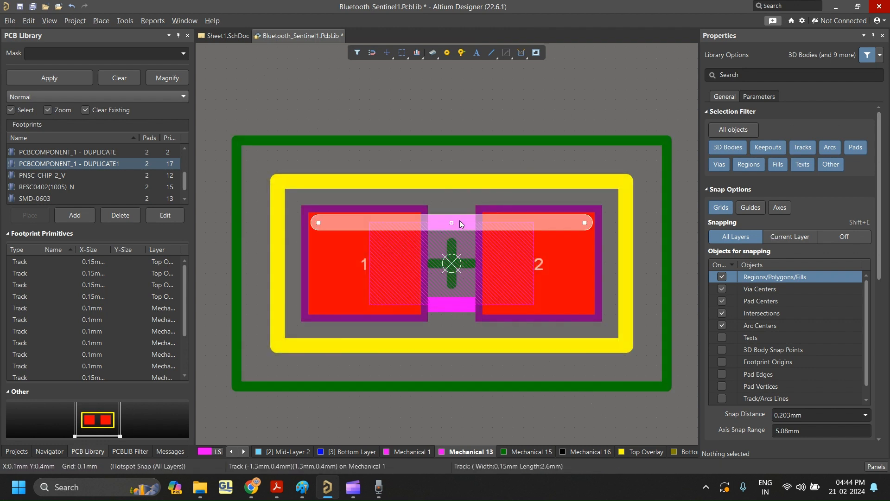
{"action": "left_click", "coordinate": [533, 174]}
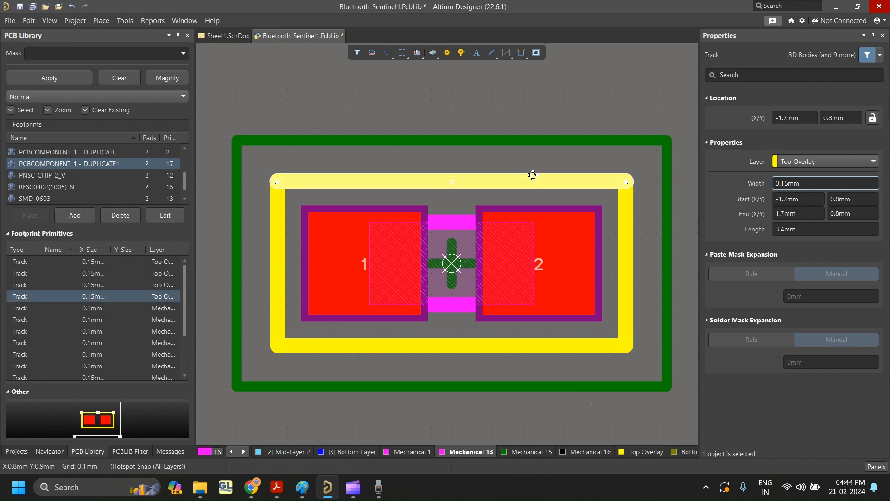
{"action": "left_click", "coordinate": [531, 141]}
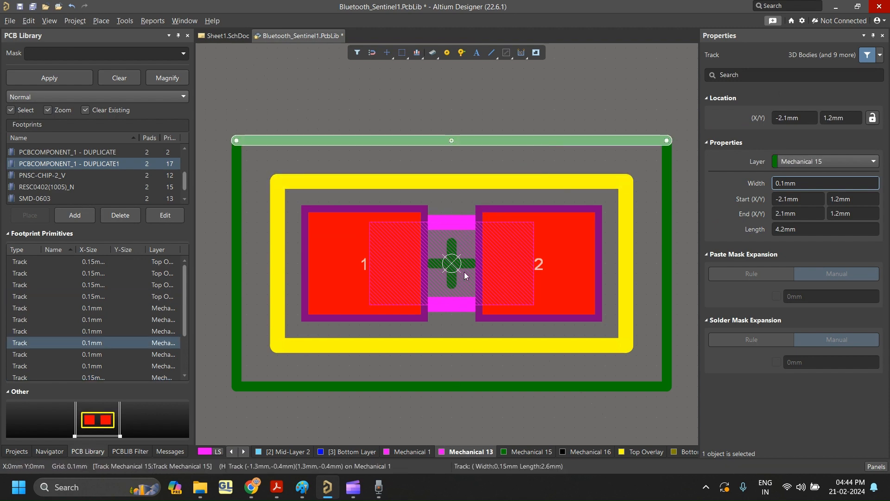
Set the width of all four tracks of the Mechanical 1 body outline to 0.1 mm.
{"action": "left_click", "coordinate": [418, 446]}
{"action": "left_click", "coordinate": [437, 221]}
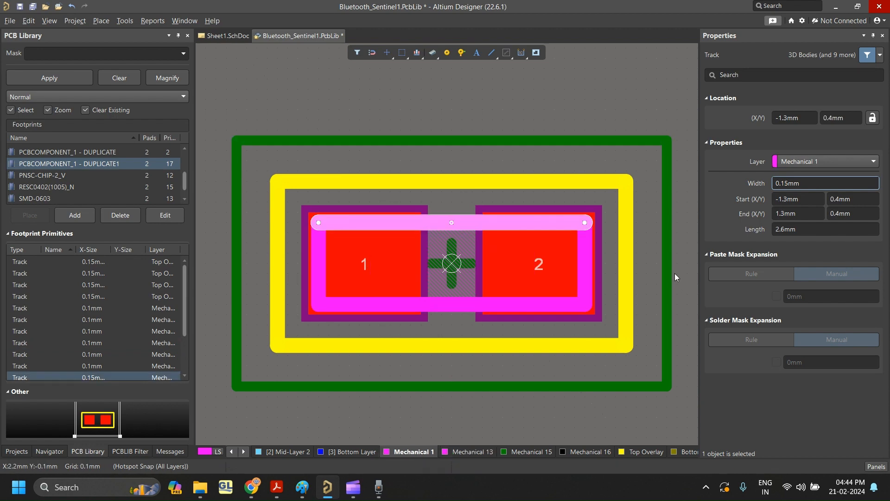
{"action": "key", "text": "Tab"}
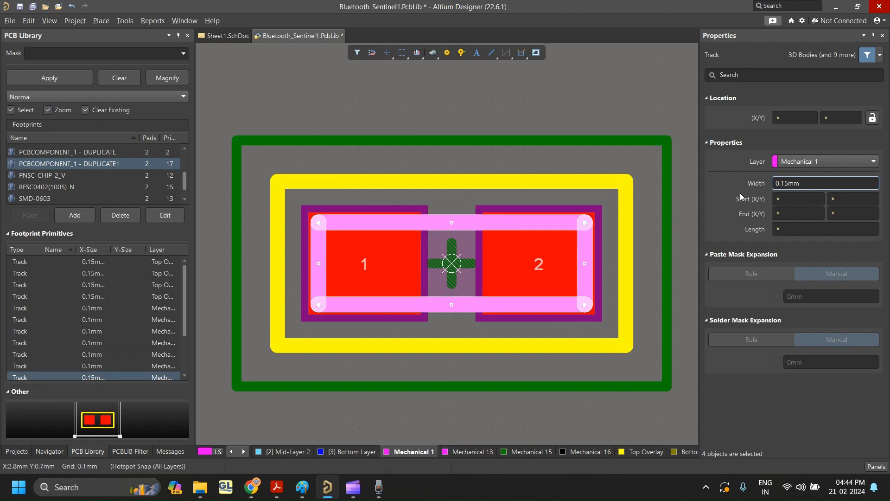
{"action": "left_click", "coordinate": [815, 187]}
{"action": "type", "text": "0."}
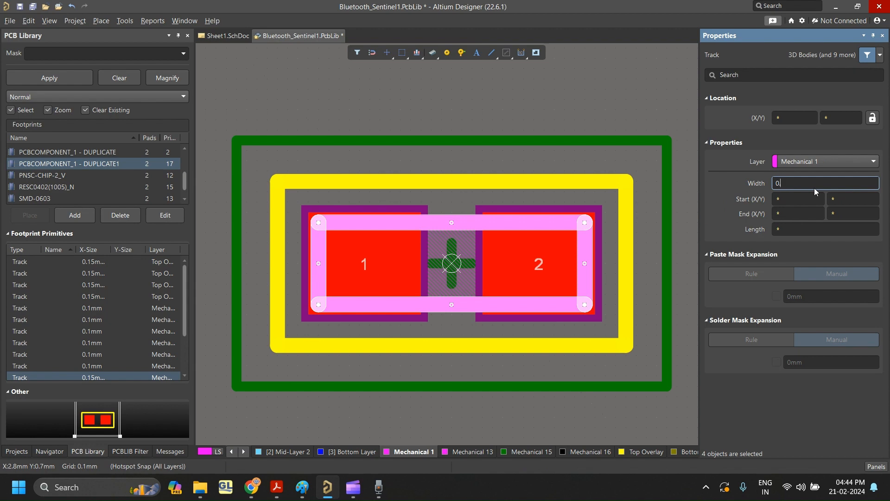
{"action": "type", "text": "1mm"}
{"action": "key", "text": "Return"}
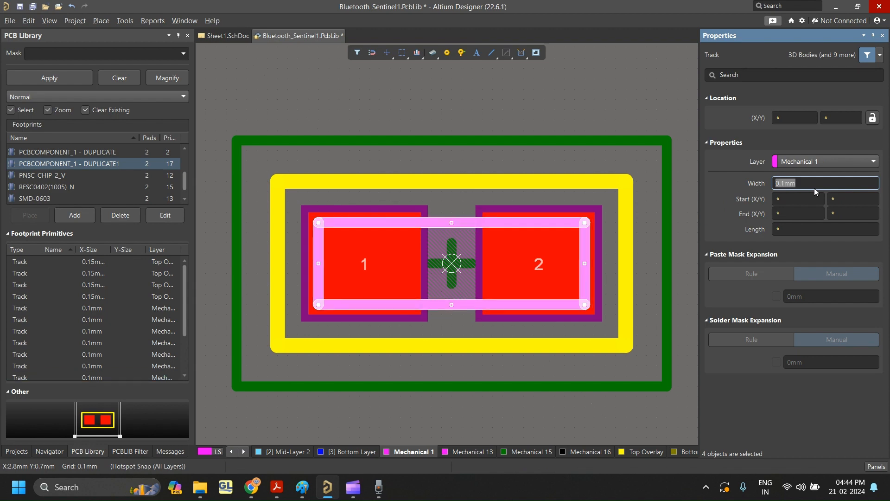
Inspect the layer and width of each side of the Top Overlay silkscreen rectangle.
{"action": "left_click", "coordinate": [508, 194]}
{"action": "left_click", "coordinate": [505, 185]}
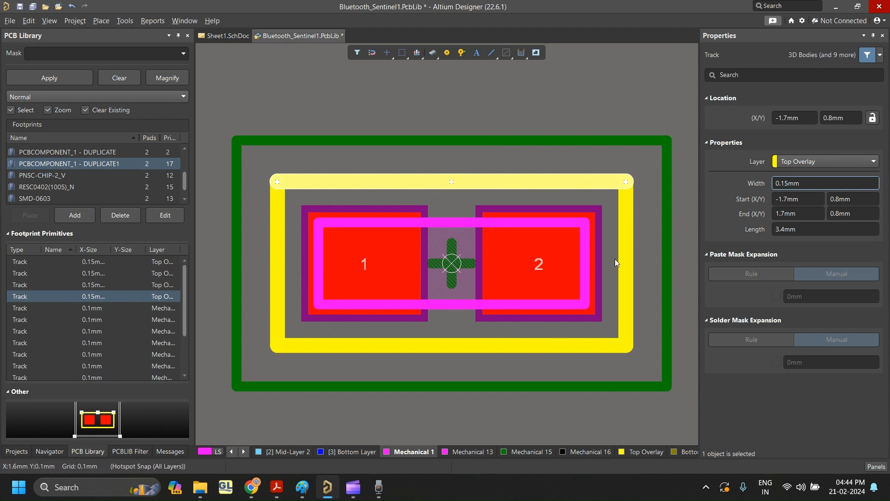
{"action": "left_click", "coordinate": [632, 264]}
{"action": "left_click", "coordinate": [583, 347]}
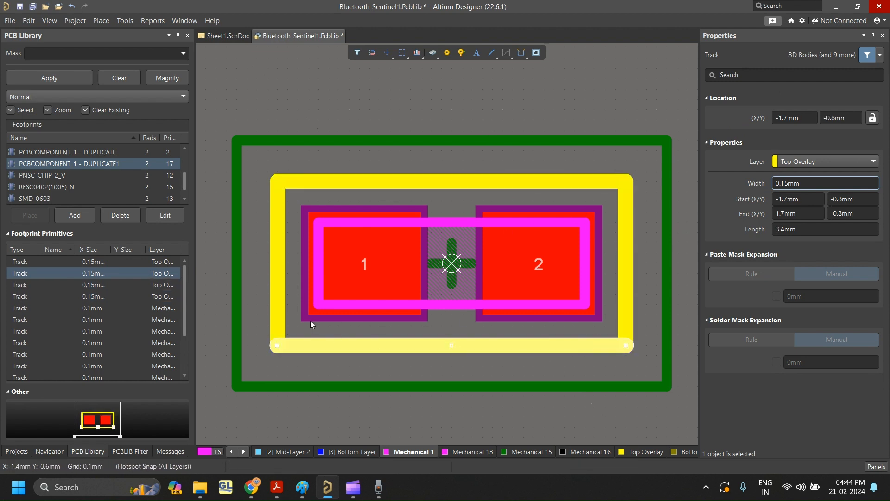
{"action": "left_click", "coordinate": [277, 302]}
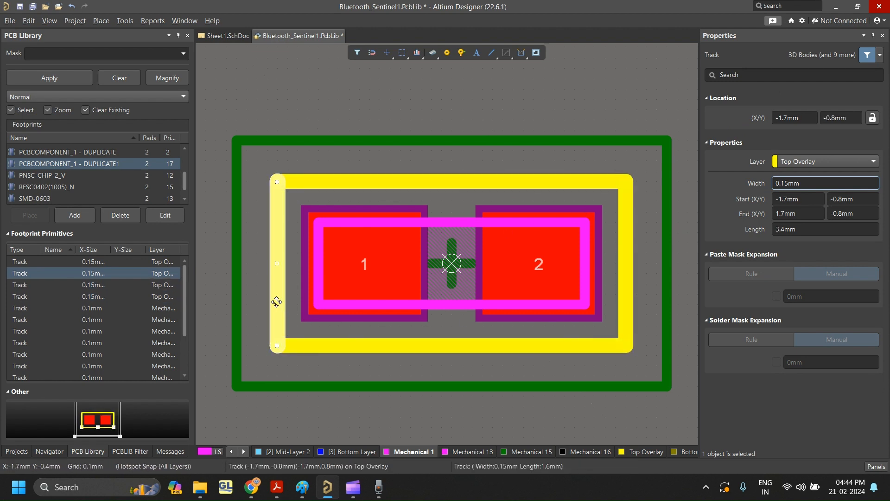
{"action": "left_click", "coordinate": [625, 155]}
Switch to Acrobat to examine the silkscreen reference photo on page 9, and return to Altium Designer to check the silkscreen and courtyard tracks.
{"action": "left_click", "coordinate": [276, 487]}
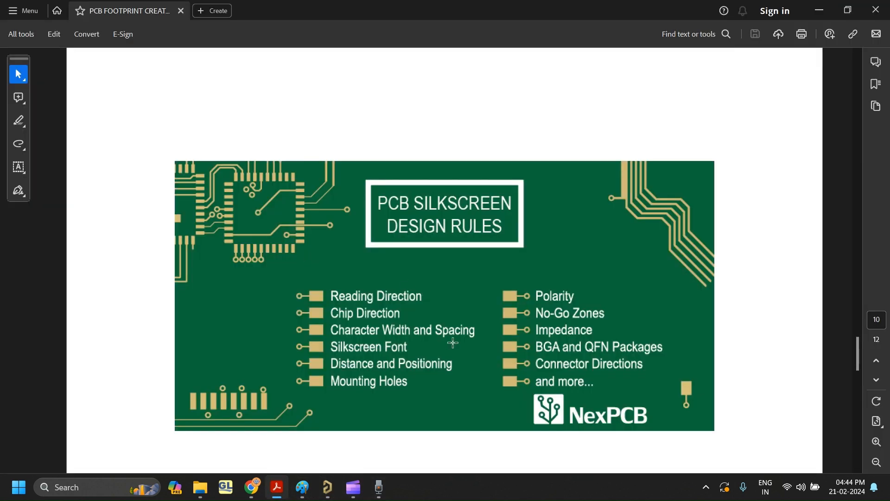
{"action": "scroll", "coordinate": [449, 311], "scroll_direction": "down", "scroll_amount": 3}
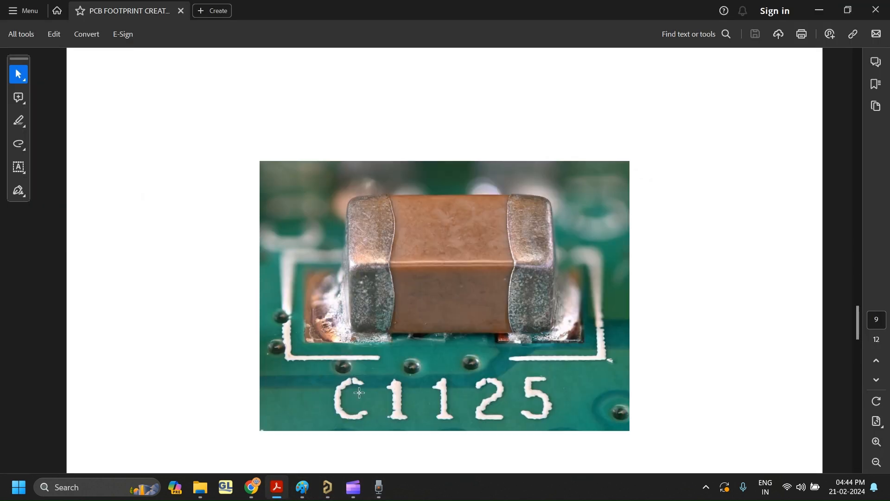
{"action": "left_click", "coordinate": [820, 10]}
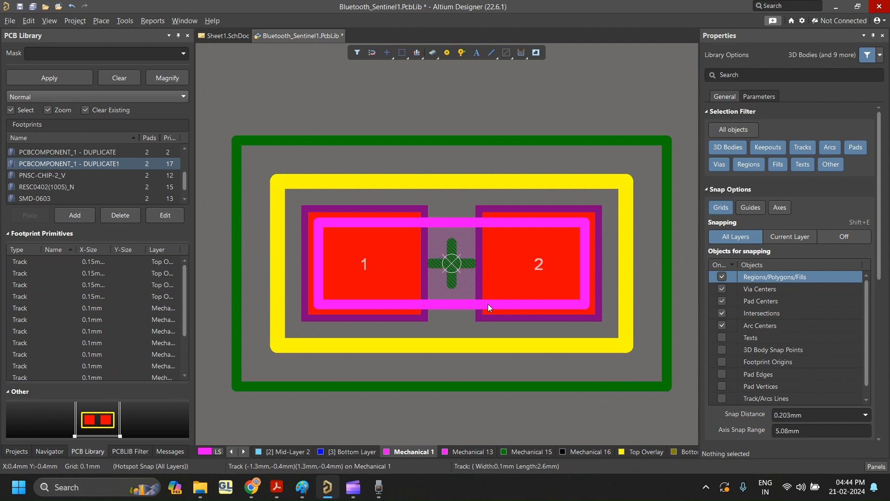
{"action": "left_click", "coordinate": [529, 347]}
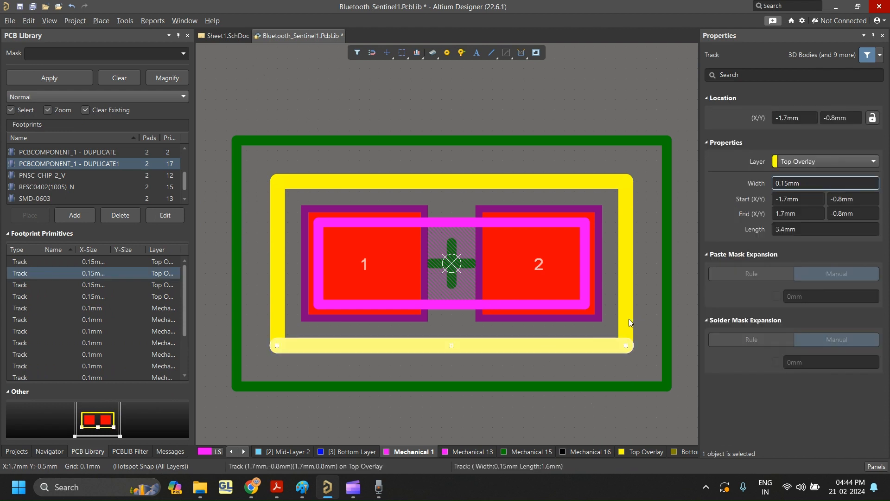
{"action": "left_click", "coordinate": [428, 142]}
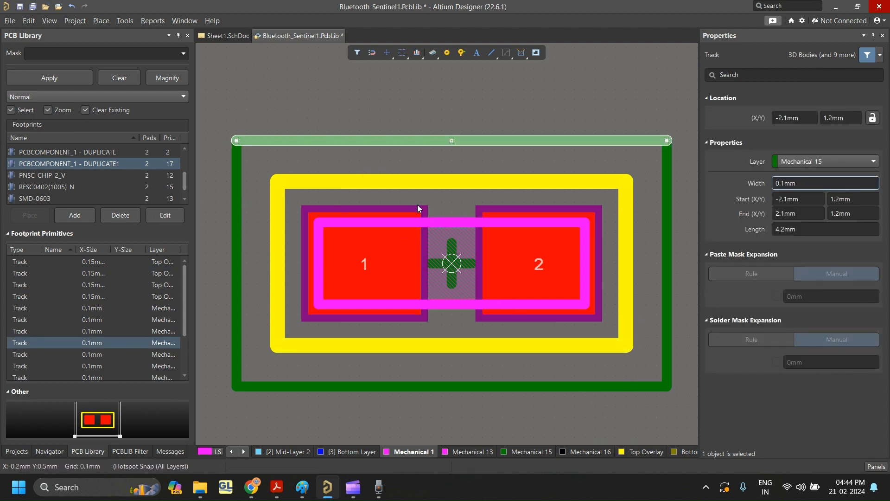
{"action": "left_click", "coordinate": [645, 354]}
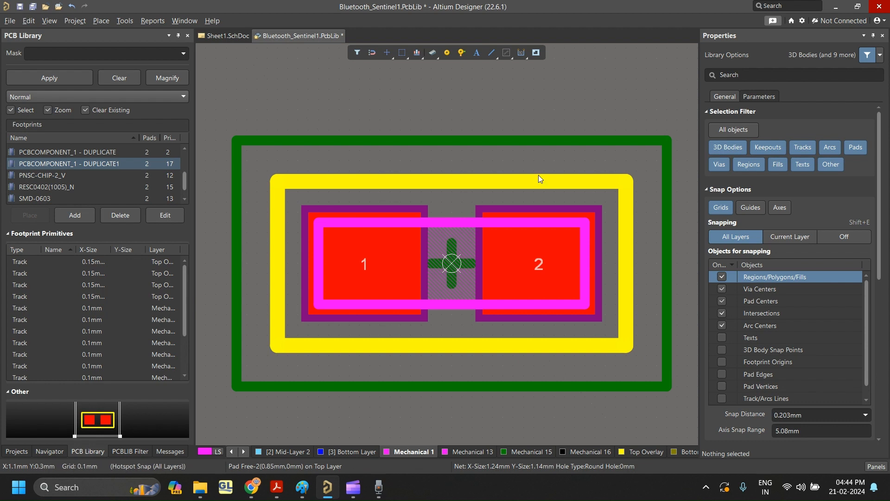
Place a text string containing the .Designator special string on the Top Overlay layer, starting at about X -2.7 mm, Y 0.9 mm.
{"action": "left_click", "coordinate": [649, 454]}
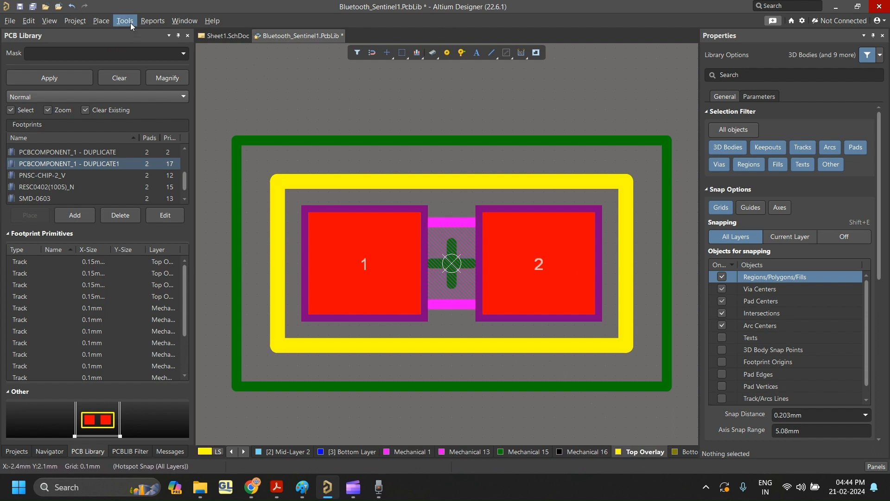
{"action": "left_click", "coordinate": [106, 20]}
{"action": "left_click", "coordinate": [117, 158]}
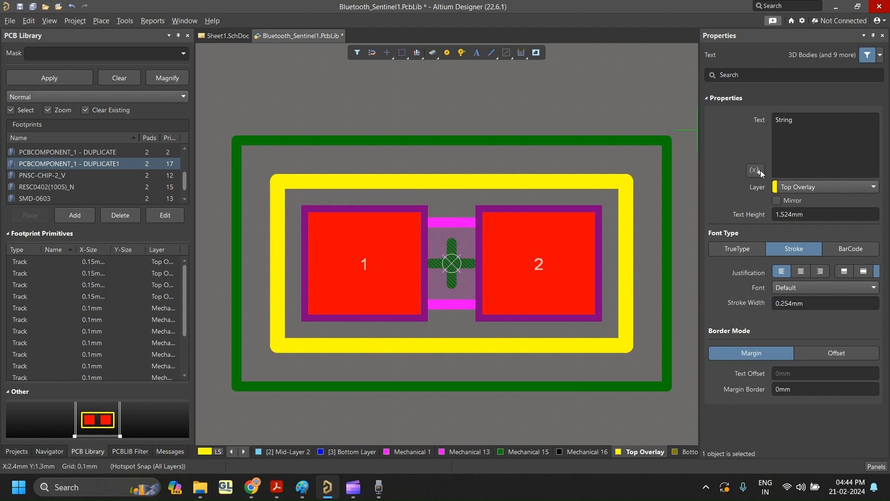
{"action": "left_click", "coordinate": [755, 170]}
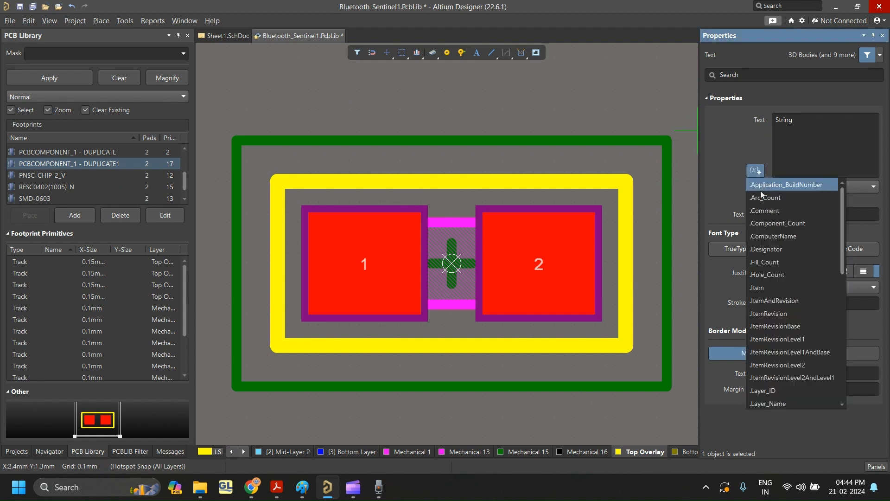
{"action": "left_click", "coordinate": [766, 250]}
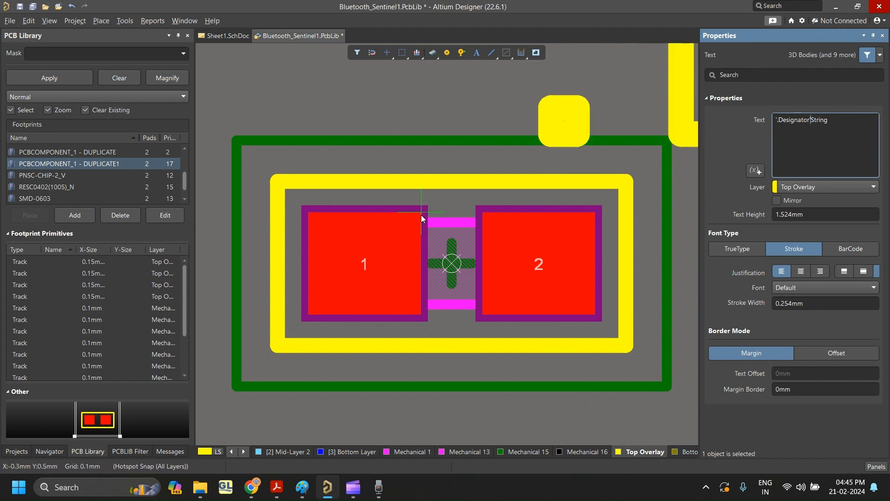
{"action": "scroll", "coordinate": [360, 204], "scroll_direction": "down", "scroll_amount": 5, "text": "ctrl"}
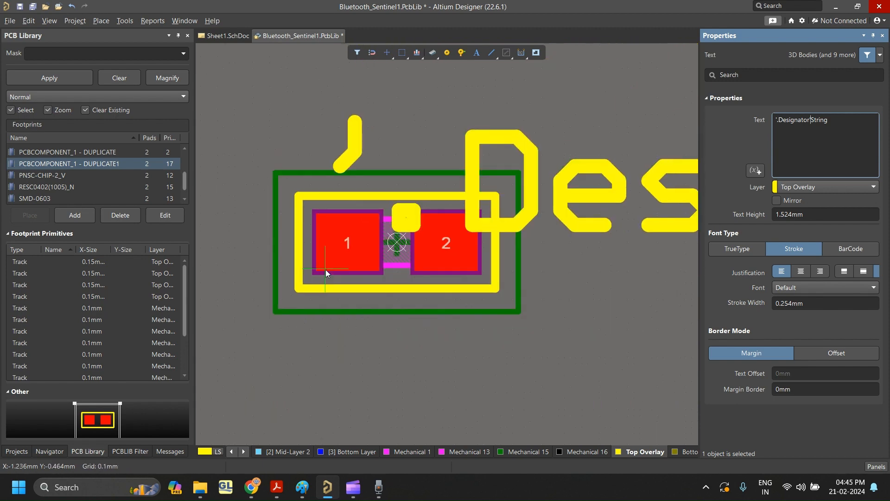
{"action": "left_click", "coordinate": [278, 224]}
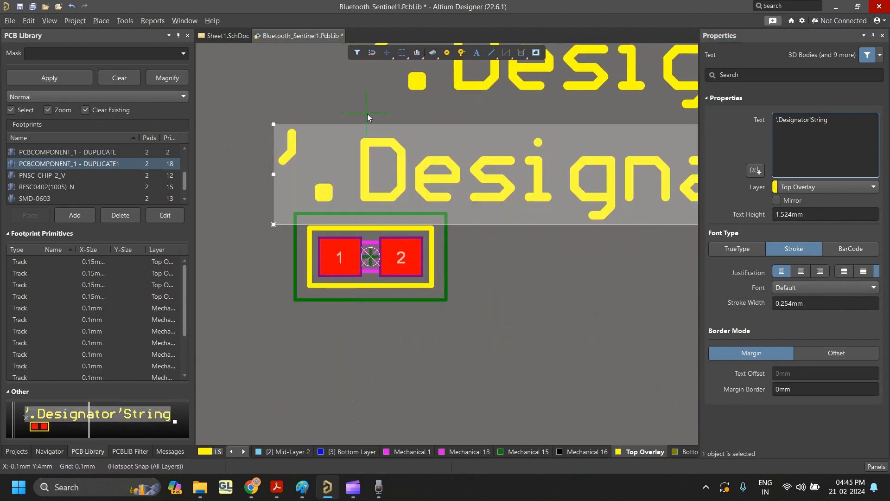
{"action": "key", "text": "Escape"}
{"action": "left_click", "coordinate": [411, 116]}
Set the Top Overlay designator text to a height of 1 mm and the TrueType font type.
{"action": "left_click", "coordinate": [487, 171]}
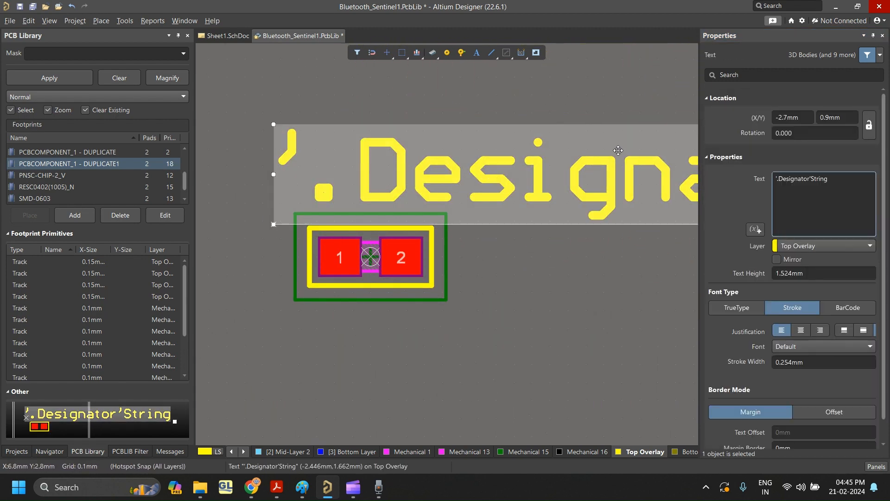
{"action": "left_click", "coordinate": [830, 179]}
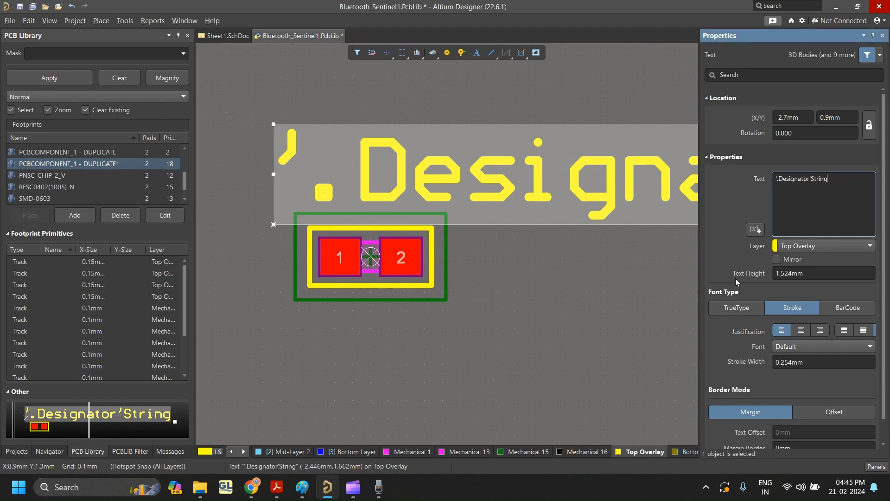
{"action": "left_click", "coordinate": [800, 274]}
{"action": "type", "text": "1"}
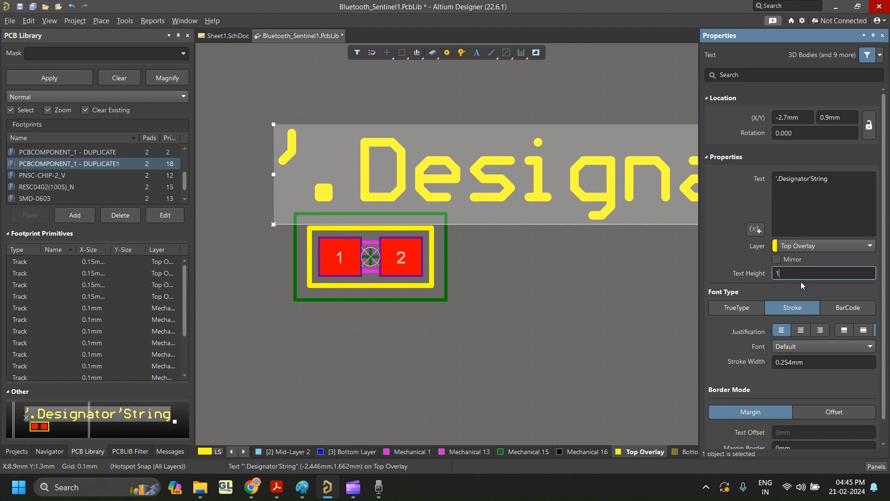
{"action": "left_click", "coordinate": [827, 223]}
{"action": "left_click", "coordinate": [739, 308]}
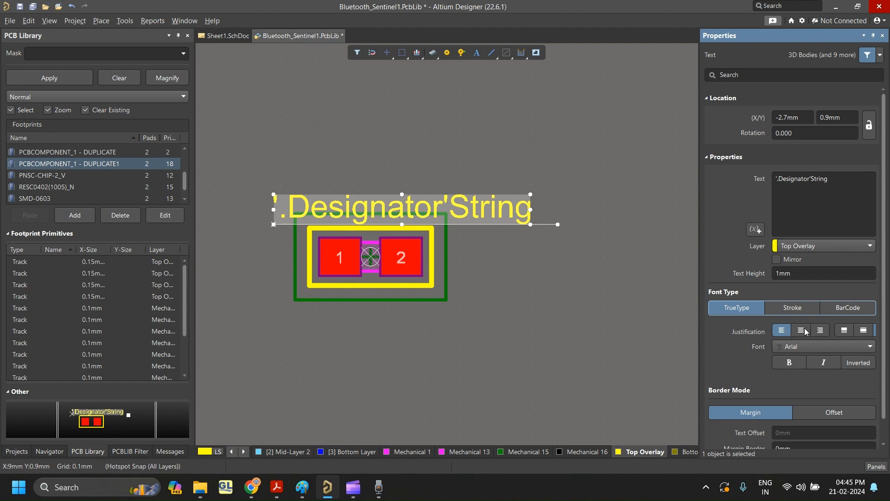
Move the Top Overlay designator text so that its lower-left corner sits on the footprint origin.
{"action": "left_click_drag", "start_coordinate": [379, 204], "coordinate": [372, 264]}
{"action": "left_click", "coordinate": [372, 254]}
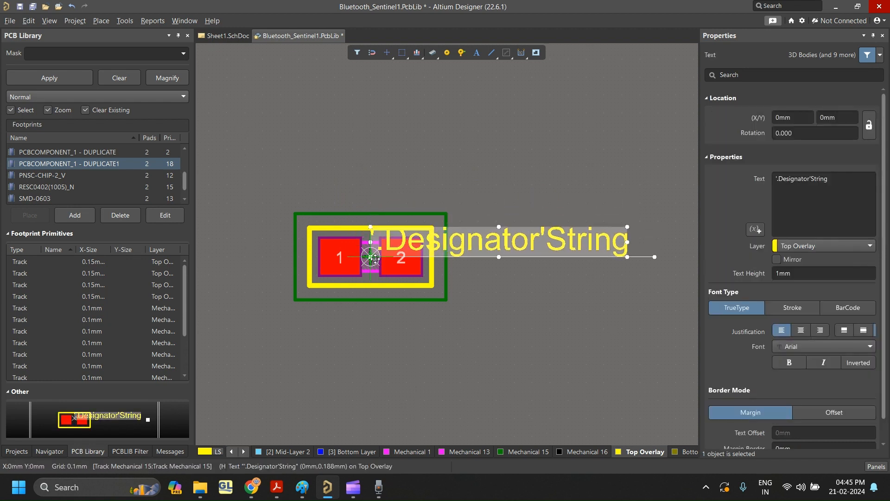
{"action": "left_click", "coordinate": [596, 321]}
{"action": "left_click", "coordinate": [509, 251]}
{"action": "left_click_drag", "start_coordinate": [492, 236], "coordinate": [306, 225]}
{"action": "left_click", "coordinate": [378, 174]}
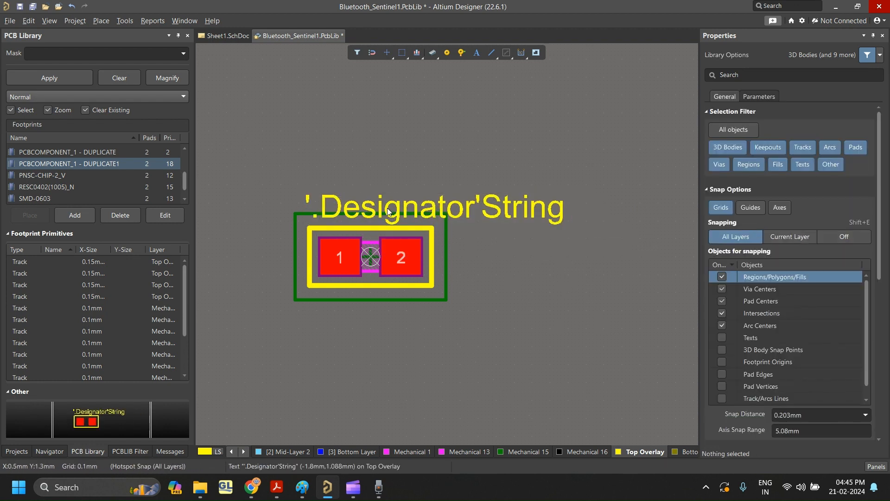
{"action": "left_click_drag", "start_coordinate": [388, 209], "coordinate": [370, 256]}
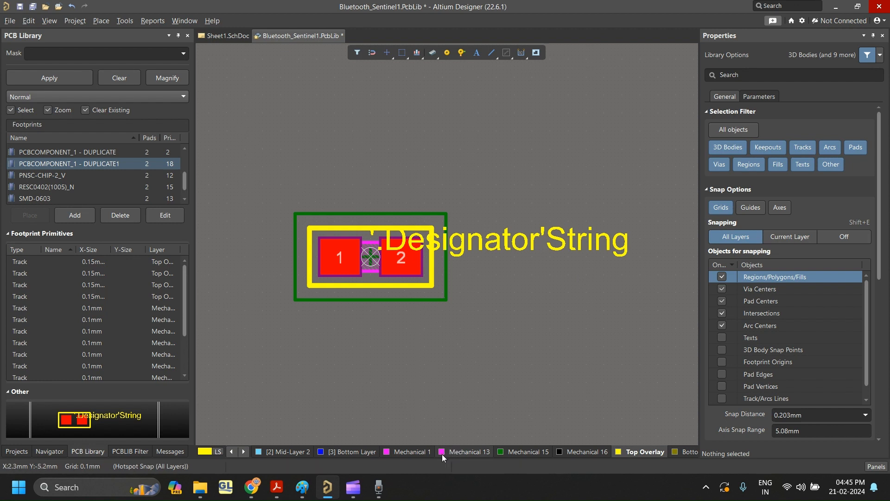
Make Mechanical 1 the active layer in single-layer view and place a second '.Designator'String text at the footprint origin.
{"action": "left_click", "coordinate": [425, 452]}
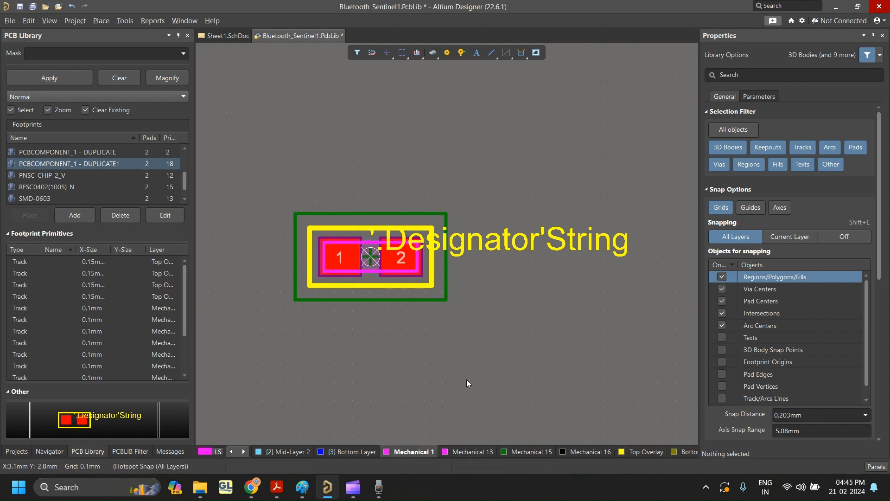
{"action": "key", "text": "shift+s"}
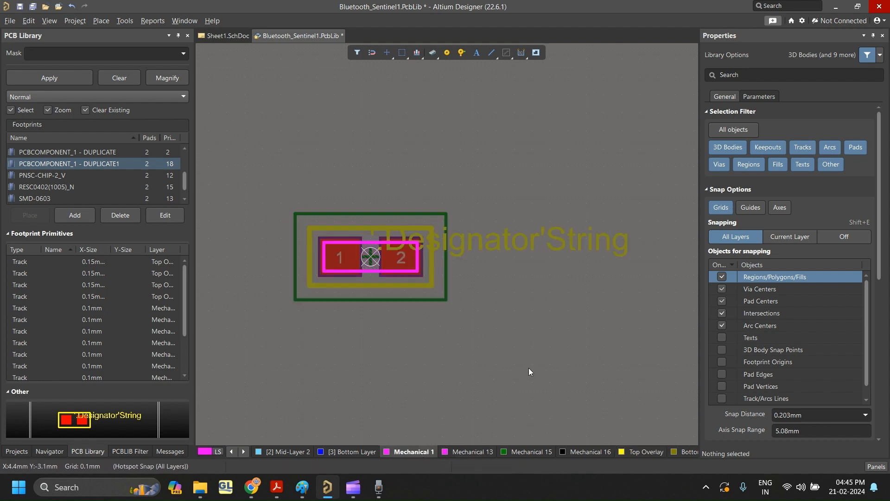
{"action": "left_click", "coordinate": [99, 25]}
{"action": "left_click", "coordinate": [122, 159]}
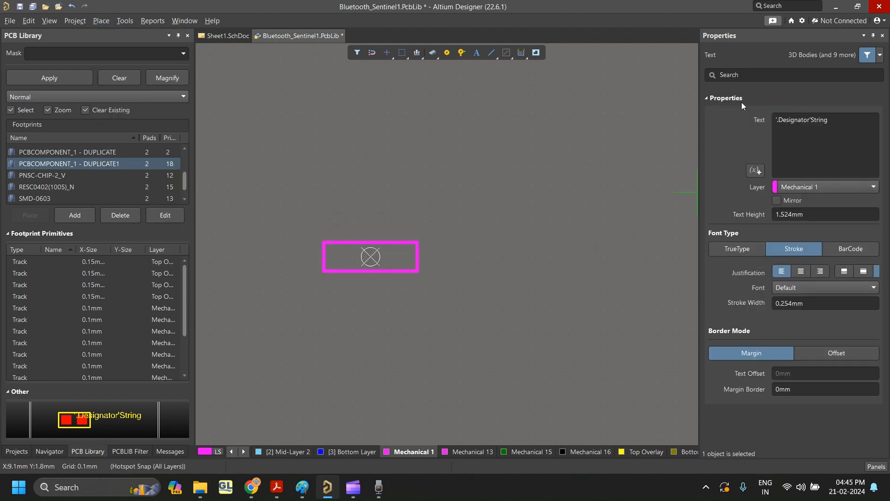
{"action": "left_click", "coordinate": [373, 262]}
{"action": "key", "text": "Escape"}
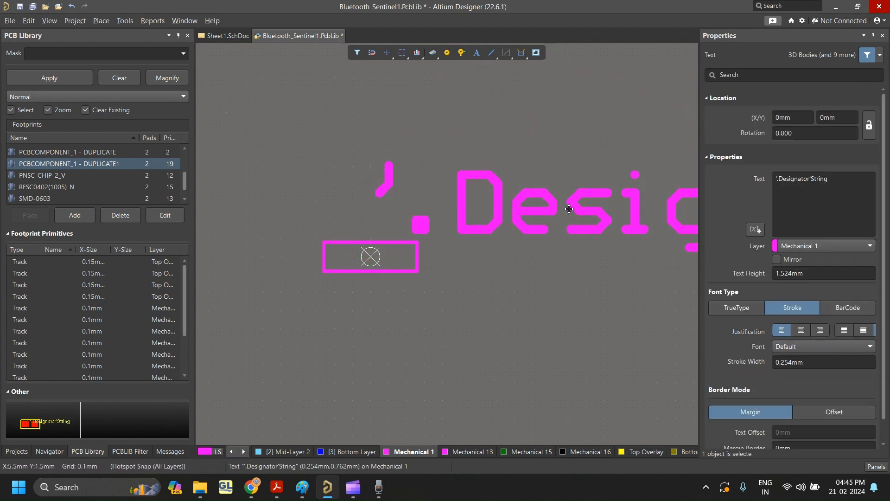
Set the Mechanical 1 designator text to a height of 1 mm and the TrueType font type.
{"action": "left_click", "coordinate": [578, 218]}
{"action": "left_click", "coordinate": [811, 273]}
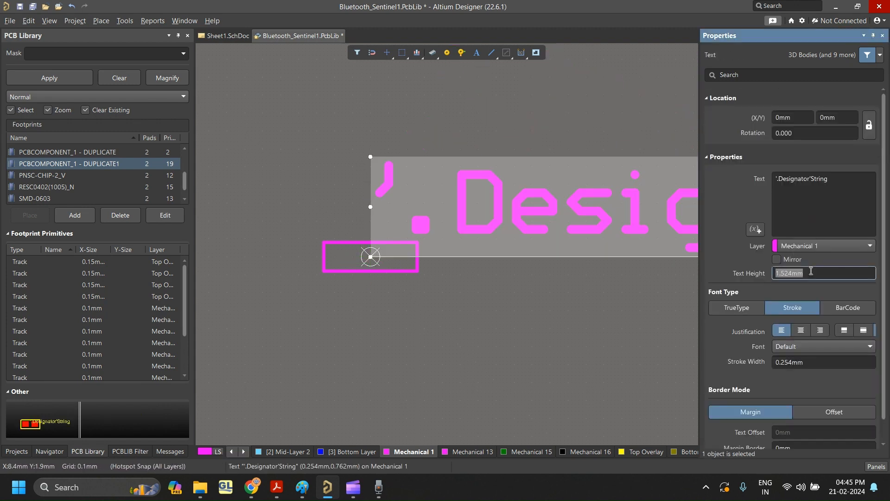
{"action": "type", "text": "1"}
{"action": "key", "text": "Return"}
{"action": "left_click", "coordinate": [458, 131]}
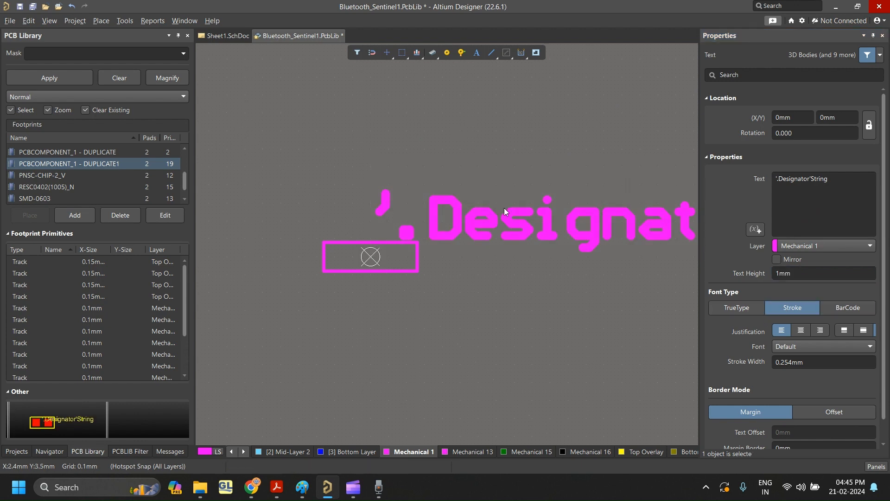
{"action": "left_click", "coordinate": [506, 209]}
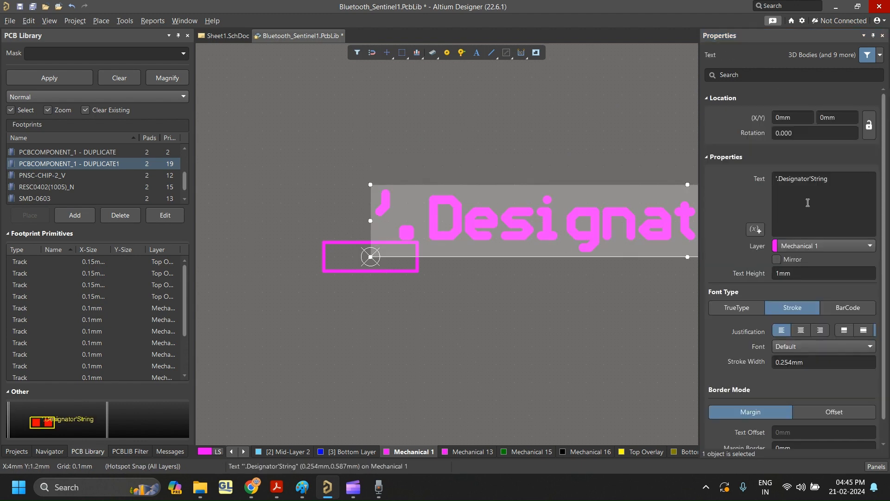
{"action": "left_click", "coordinate": [763, 310]}
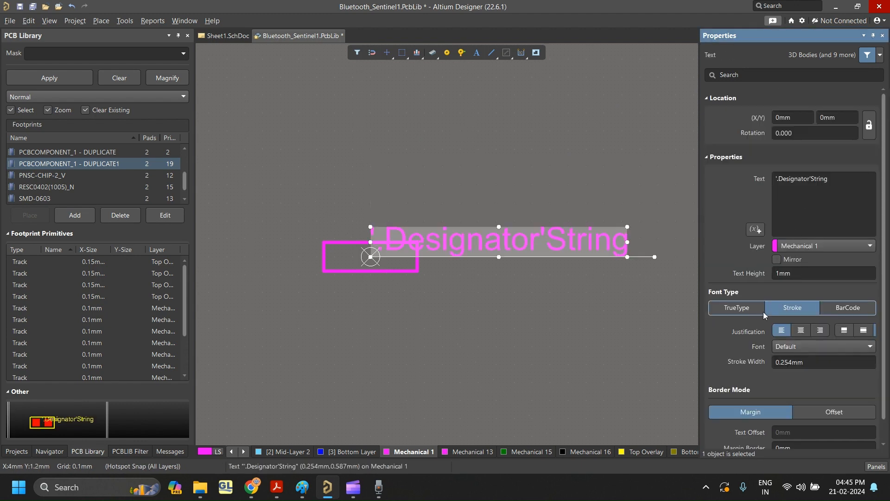
Snap the lower-left corner of the Mechanical 1 designator text onto the footprint origin.
{"action": "left_click", "coordinate": [559, 218]}
{"action": "left_click_drag", "start_coordinate": [461, 240], "coordinate": [370, 259]}
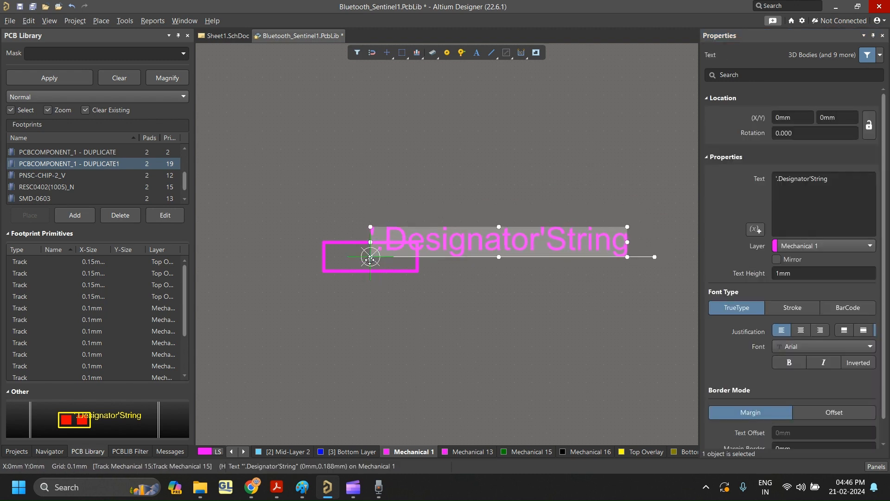
{"action": "left_click", "coordinate": [683, 193]}
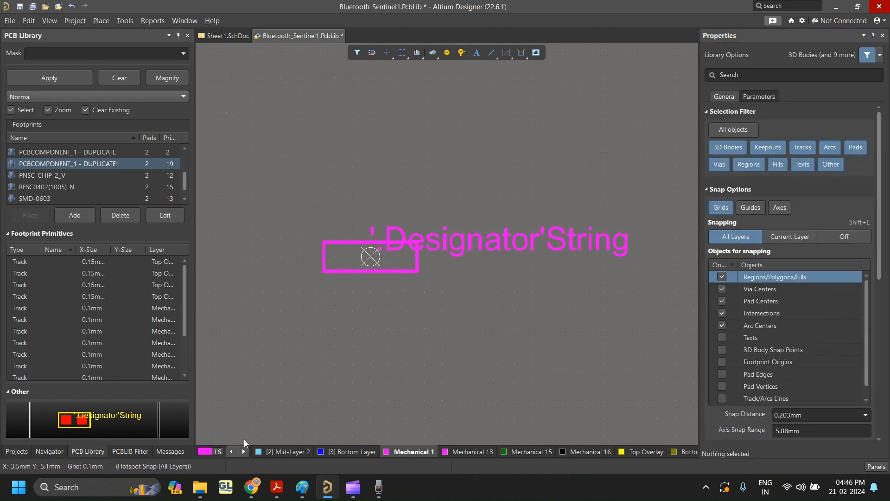
Leave single-layer view so that all footprint layers are displayed together.
{"action": "left_click", "coordinate": [233, 454]}
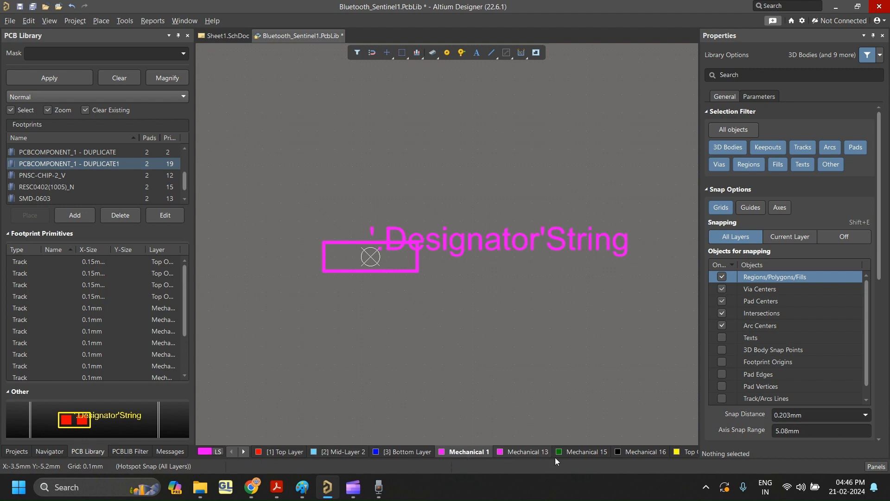
{"action": "key", "text": "shift+s"}
{"action": "key", "text": "shift+s"}
{"action": "key", "text": "shift+s"}
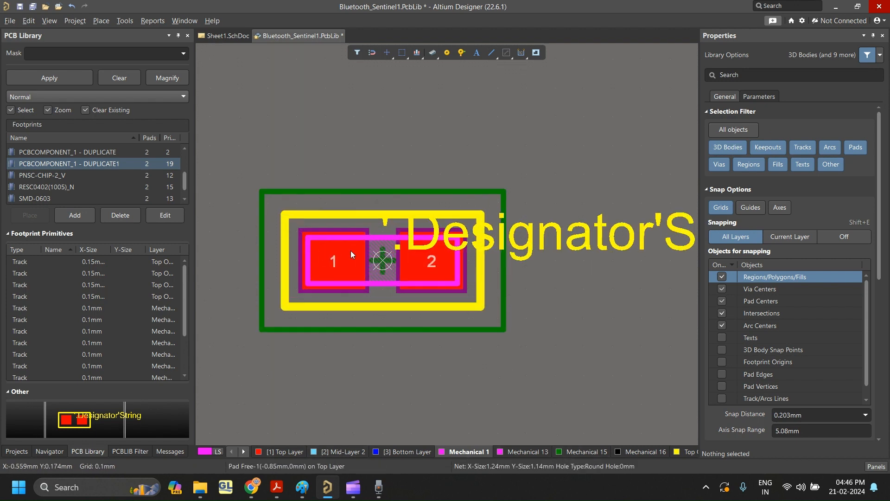
{"action": "scroll", "coordinate": [350, 251], "scroll_direction": "up", "scroll_amount": 1, "text": "ctrl"}
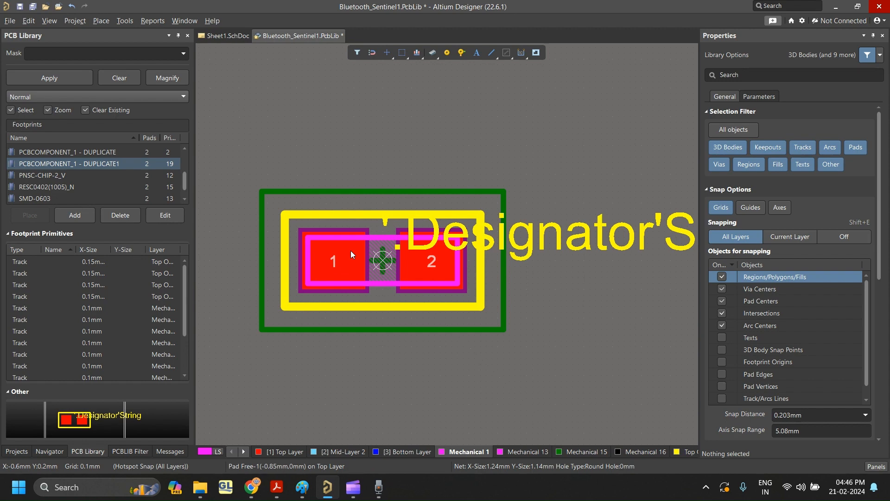
Examine the chip footprint in 3D layout mode, checking from several angles how the STEP body sits on the pads.
{"action": "key", "text": "3"}
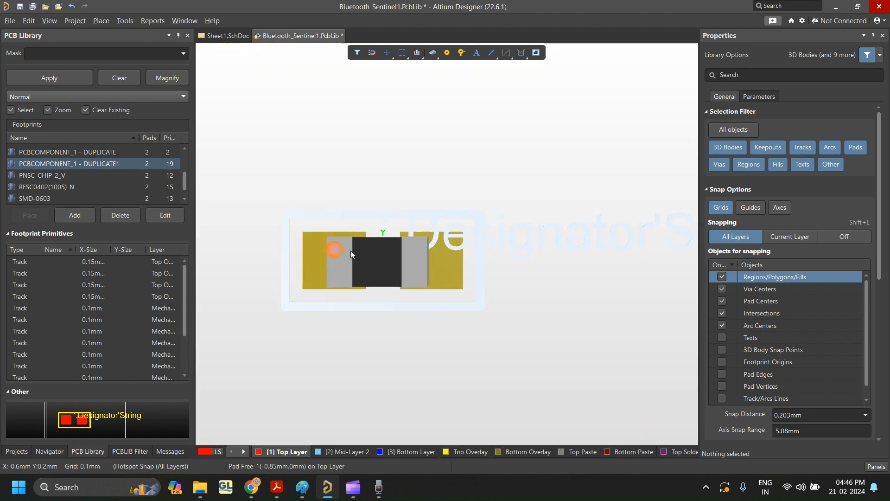
{"action": "scroll", "coordinate": [361, 280], "scroll_direction": "up", "scroll_amount": 3, "text": "ctrl"}
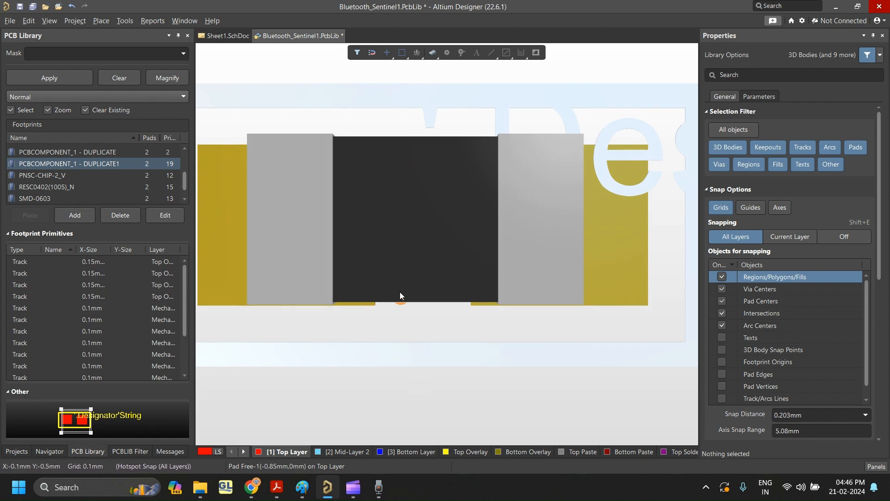
{"action": "scroll", "coordinate": [394, 313], "scroll_direction": "down", "scroll_amount": 2, "text": "ctrl"}
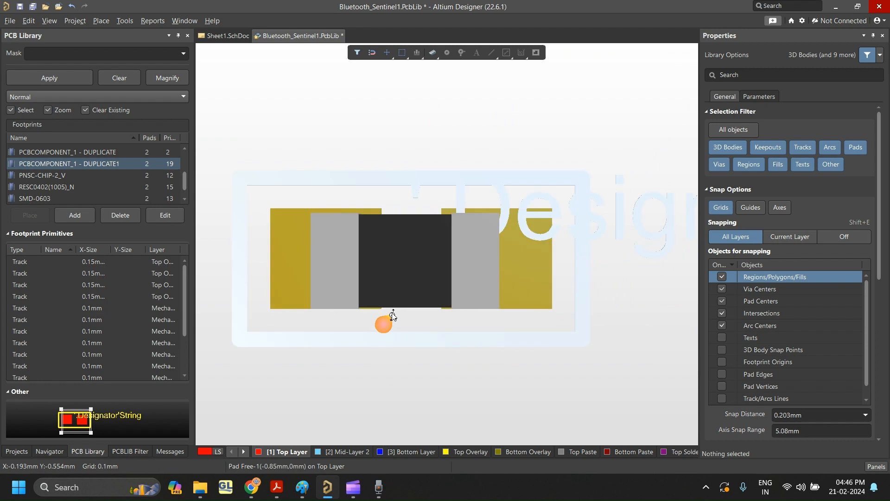
{"action": "mouse_move", "coordinate": [392, 314]}
{"action": "middle_mouse_down"}
{"action": "mouse_move", "coordinate": [391, 326]}
{"action": "mouse_move", "coordinate": [391, 313]}
{"action": "middle_mouse_up"}
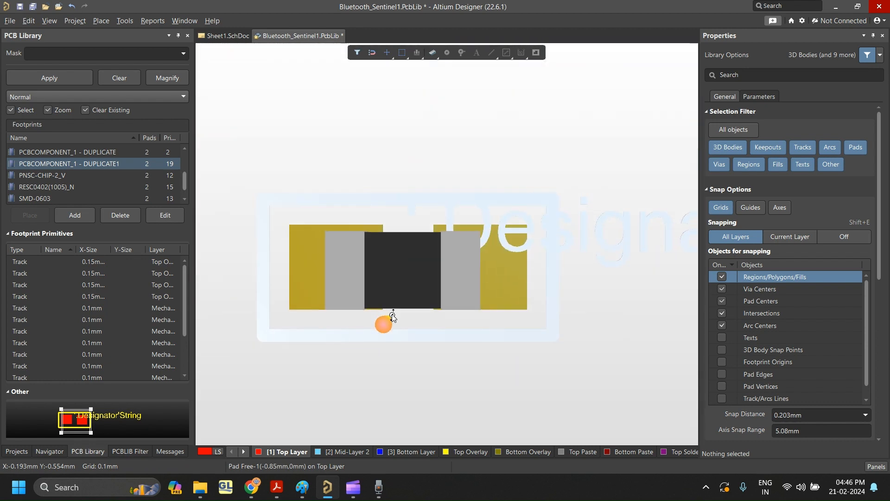
{"action": "right_click_drag", "start_coordinate": [392, 314], "coordinate": [410, 165], "text": "shift"}
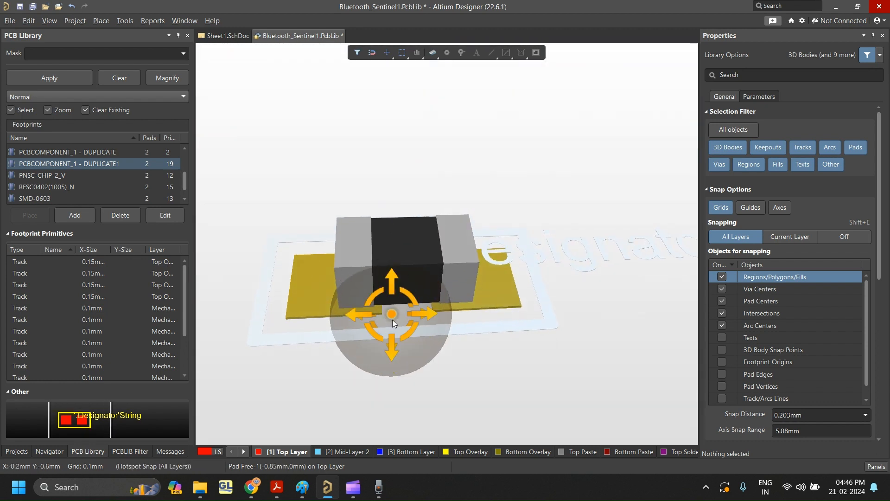
{"action": "scroll", "coordinate": [394, 313], "scroll_direction": "up", "scroll_amount": 2, "text": "shift"}
{"action": "right_click_drag", "start_coordinate": [505, 315], "coordinate": [511, 222], "text": "shift"}
{"action": "scroll", "coordinate": [527, 322], "scroll_direction": "up", "scroll_amount": 6, "text": "ctrl"}
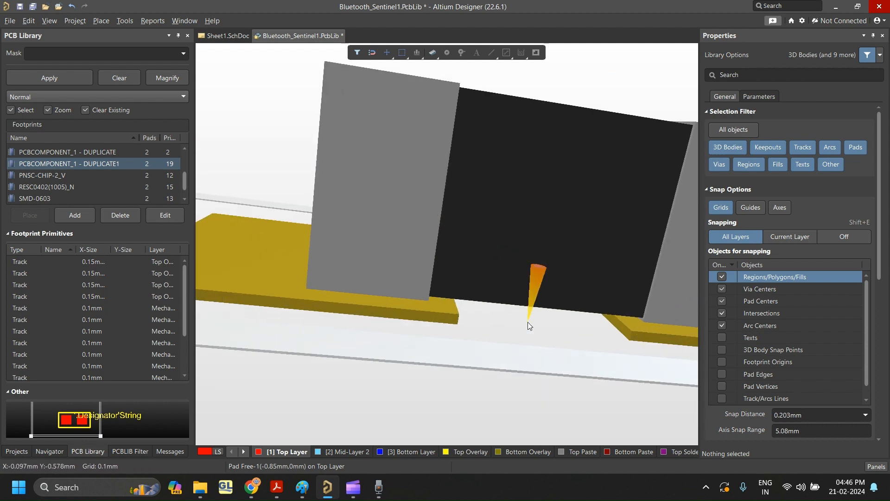
{"action": "scroll", "coordinate": [374, 299], "scroll_direction": "down", "scroll_amount": 2, "text": "ctrl"}
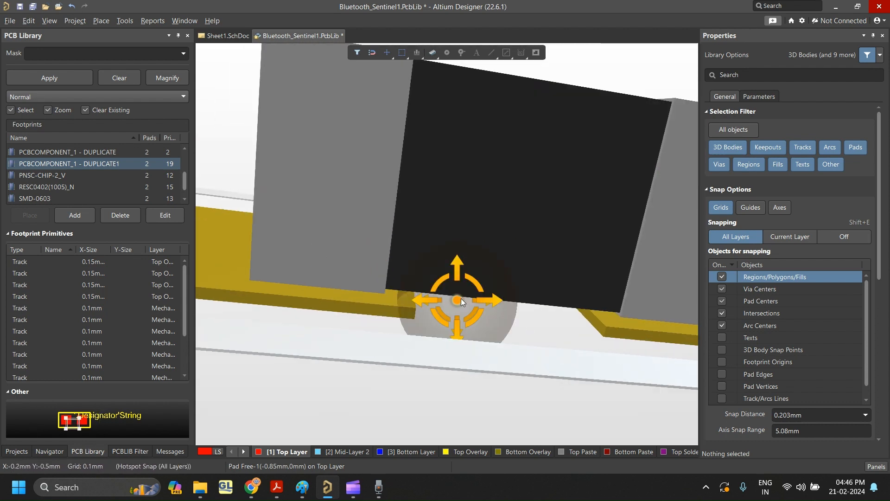
{"action": "right_click_drag", "start_coordinate": [459, 300], "coordinate": [287, 296], "text": "shift"}
{"action": "scroll", "coordinate": [321, 296], "scroll_direction": "up", "scroll_amount": 4, "text": "ctrl"}
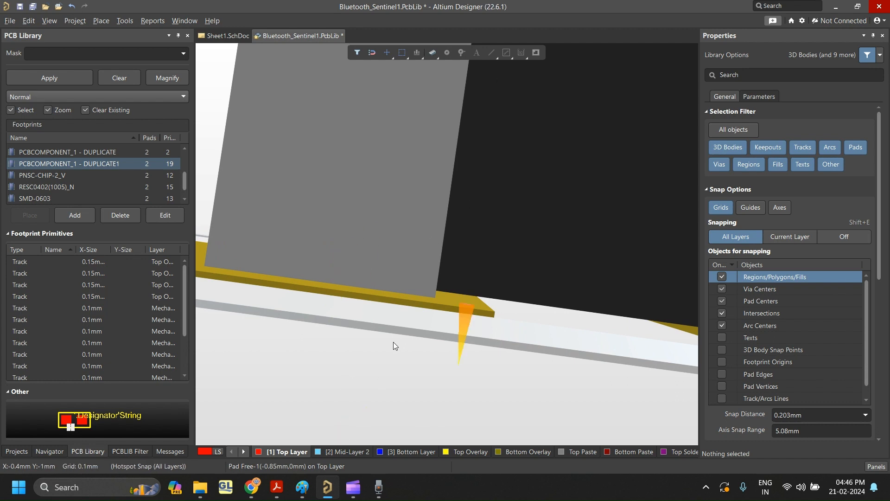
{"action": "scroll", "coordinate": [393, 346], "scroll_direction": "down", "scroll_amount": 3, "text": "ctrl"}
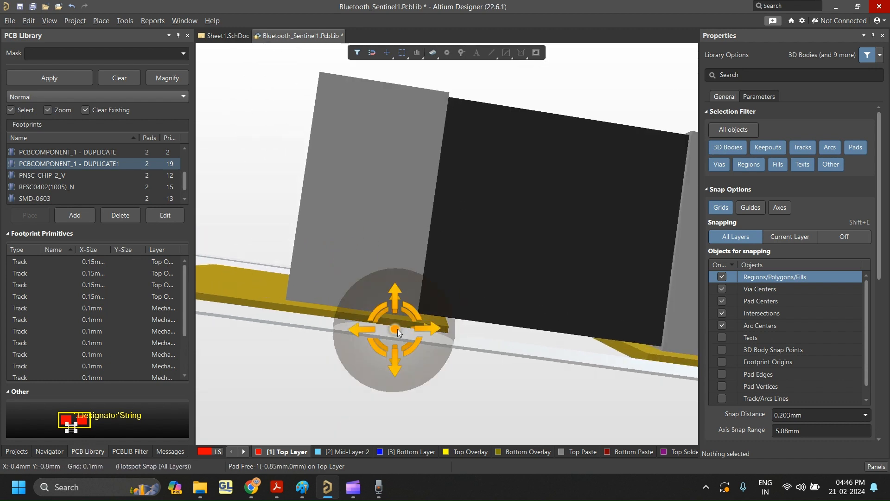
{"action": "right_click_drag", "start_coordinate": [398, 329], "coordinate": [417, 487], "text": "shift"}
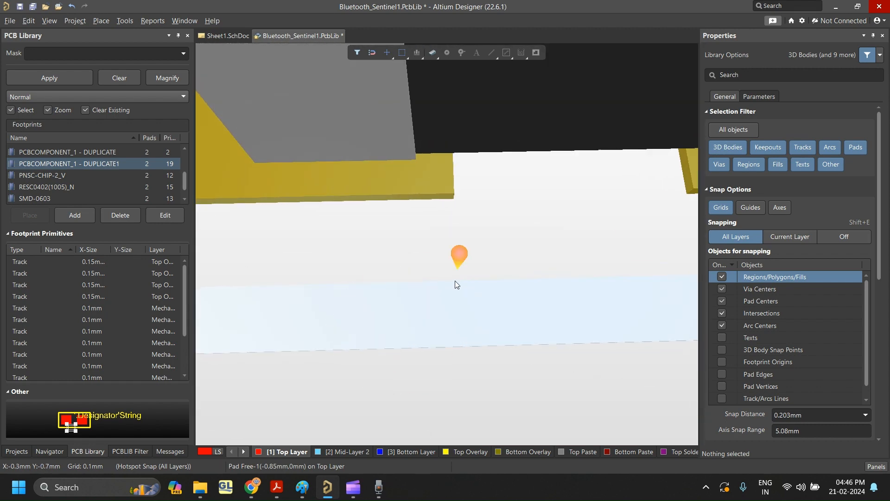
{"action": "scroll", "coordinate": [455, 289], "scroll_direction": "down", "scroll_amount": 4, "text": "ctrl"}
{"action": "key", "text": "Caps_Lock"}
Try an X rotation of 90° on the RC0603N_YAG 3D body and inspect its orientation.
{"action": "right_click_drag", "start_coordinate": [519, 201], "coordinate": [513, 252]}
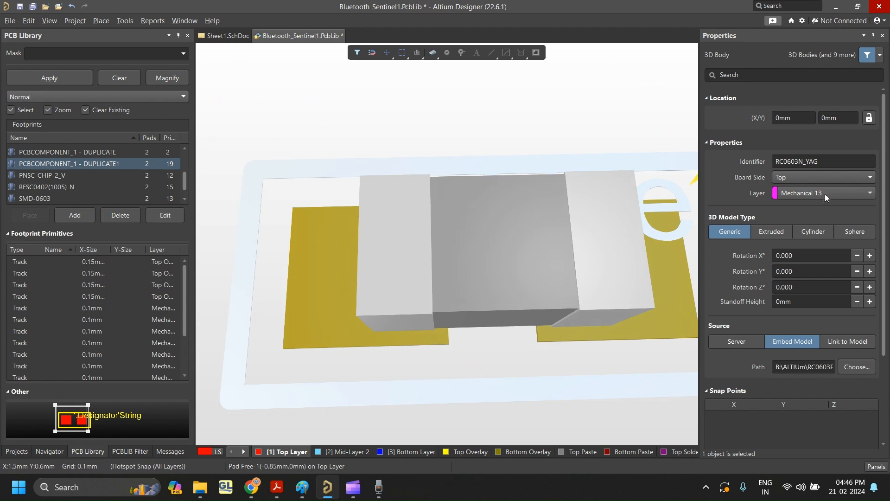
{"action": "left_click", "coordinate": [796, 255]}
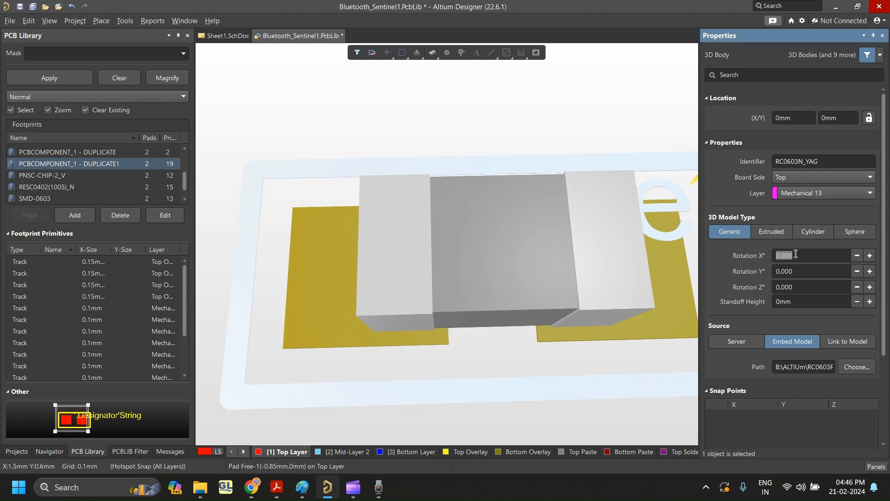
{"action": "type", "text": "90"}
{"action": "key", "text": "Return"}
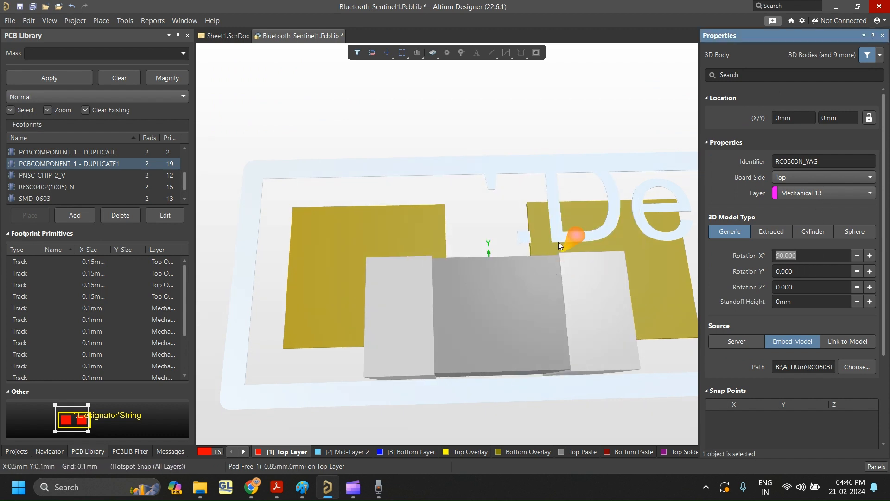
{"action": "right_click_drag", "start_coordinate": [494, 281], "coordinate": [488, 104]}
{"action": "right_click_drag", "start_coordinate": [494, 261], "coordinate": [498, 40]}
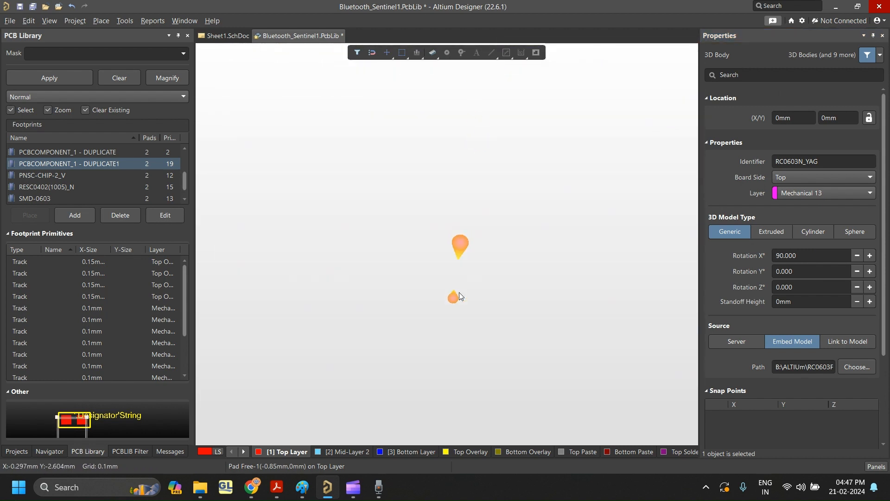
{"action": "scroll", "coordinate": [463, 349], "scroll_direction": "down", "scroll_amount": 5, "text": "ctrl"}
{"action": "right_click_drag", "start_coordinate": [499, 194], "coordinate": [485, 323], "text": "shift"}
Reset the 3D body's X rotation to 0°.
{"action": "left_click", "coordinate": [817, 256]}
{"action": "double_click", "coordinate": [816, 255]}
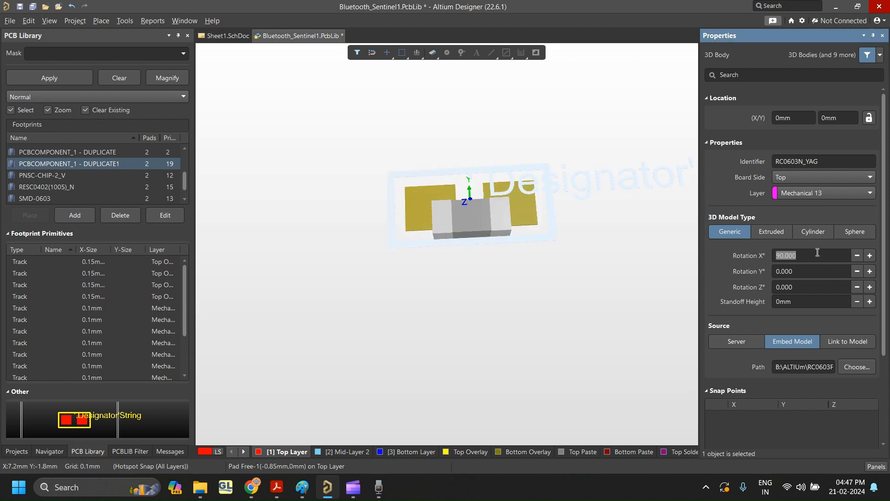
{"action": "type", "text": "0"}
{"action": "left_click", "coordinate": [599, 272]}
Set the standoff height of the RC0603N_YAG 3D body to 0.025 mm.
{"action": "scroll", "coordinate": [482, 203], "scroll_direction": "up", "scroll_amount": 4, "text": "ctrl"}
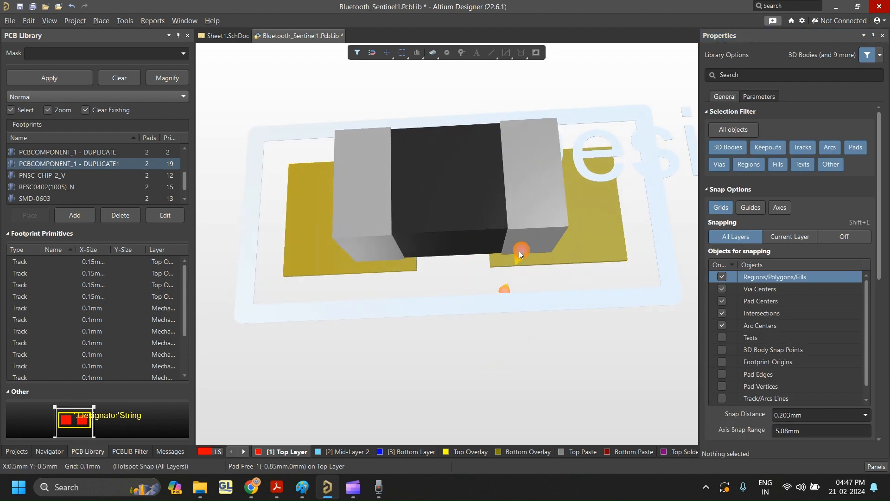
{"action": "left_click", "coordinate": [429, 206]}
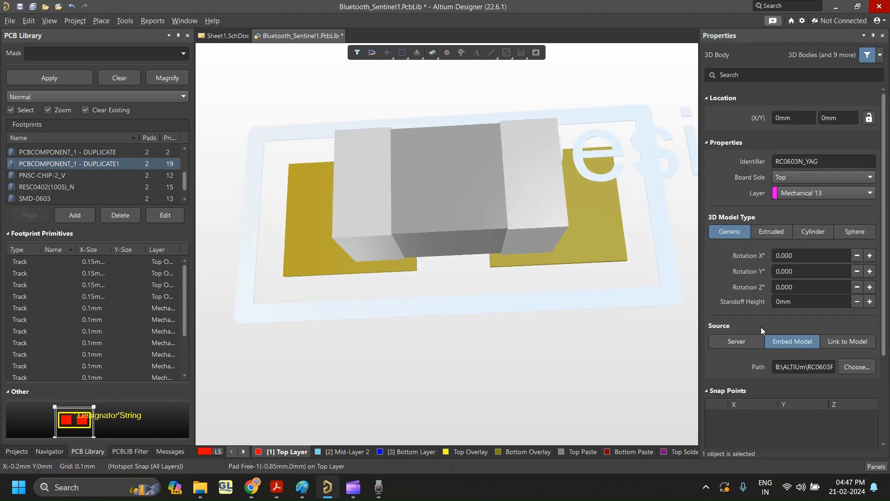
{"action": "left_click", "coordinate": [781, 301]}
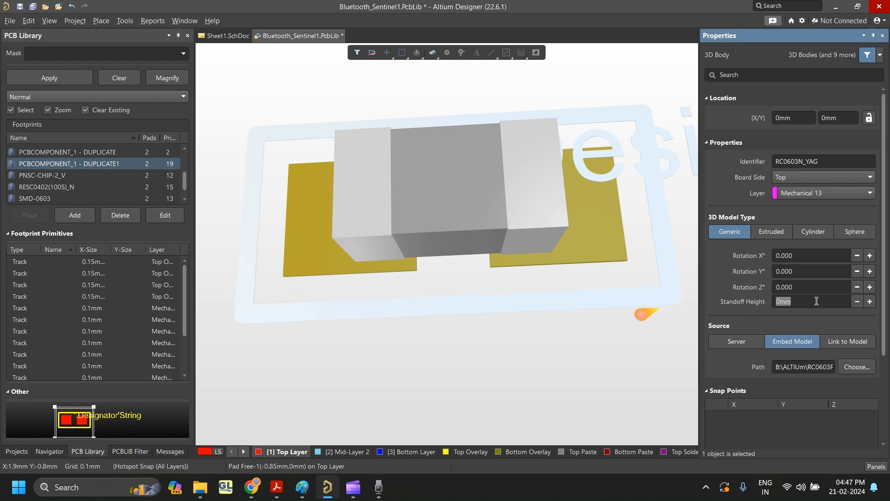
{"action": "type", "text": "0.025"}
{"action": "key", "text": "Return"}
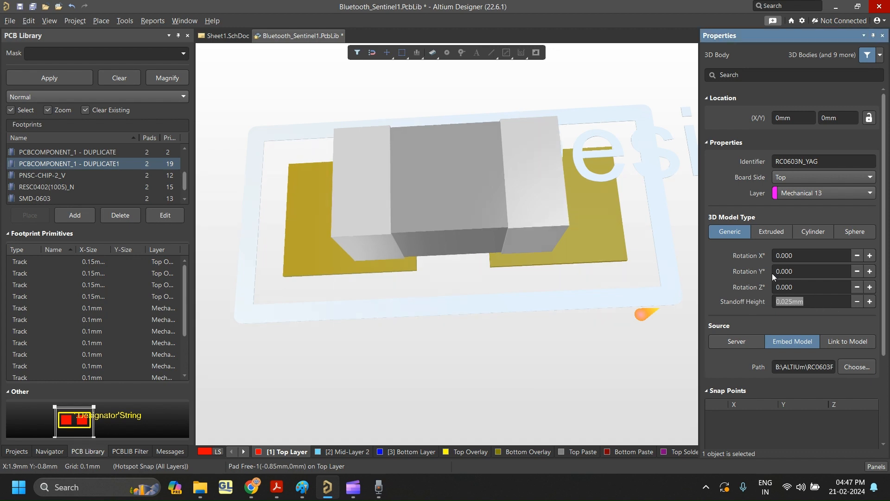
Inspect the clearance between the underside of the 3D body and the pads from low side angles.
{"action": "right_click_drag", "start_coordinate": [521, 253], "coordinate": [494, 304]}
{"action": "right_click_drag", "start_coordinate": [445, 237], "coordinate": [459, 153], "text": "shift"}
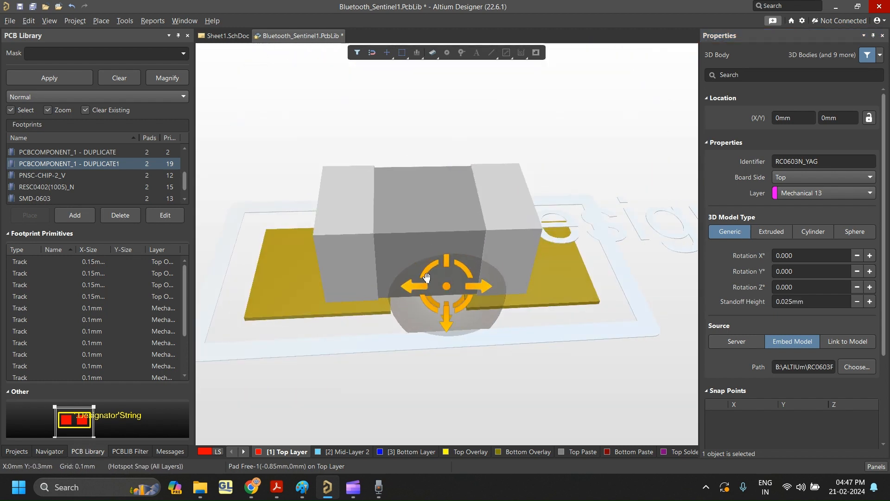
{"action": "right_click_drag", "start_coordinate": [427, 278], "coordinate": [387, 277], "text": "shift"}
{"action": "scroll", "coordinate": [390, 282], "scroll_direction": "up", "scroll_amount": 5, "text": "ctrl"}
{"action": "key", "text": "shift"}
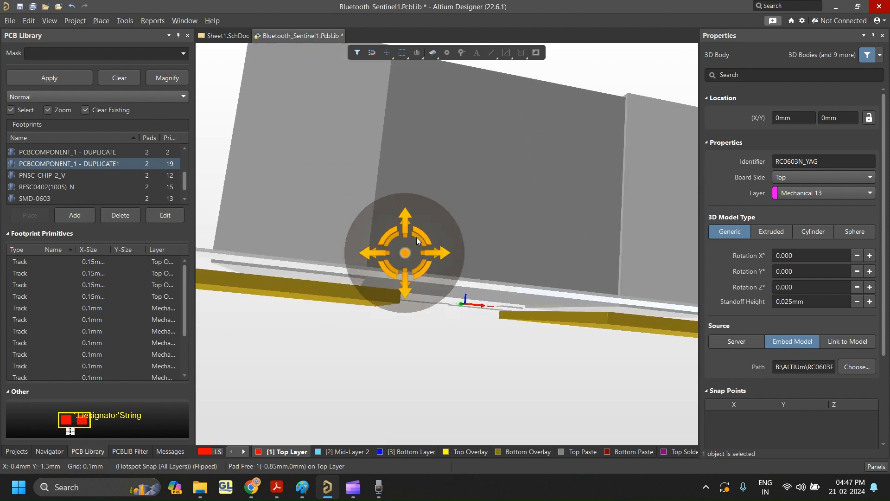
{"action": "mouse_move", "coordinate": [416, 251]}
{"action": "right_mouse_down", "text": "shift"}
{"action": "mouse_move", "coordinate": [407, 264]}
{"action": "mouse_move", "coordinate": [399, 252]}
{"action": "right_mouse_up", "text": "shift"}
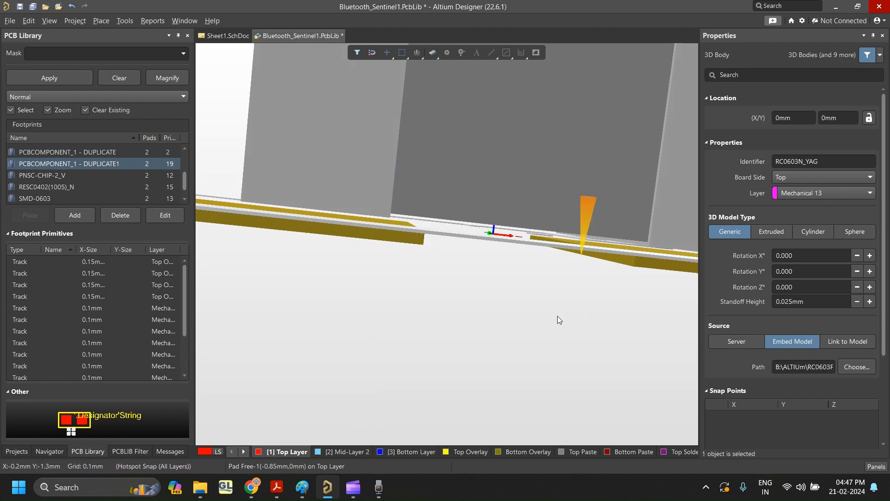
{"action": "scroll", "coordinate": [507, 426], "scroll_direction": "down", "scroll_amount": 3, "text": "ctrl"}
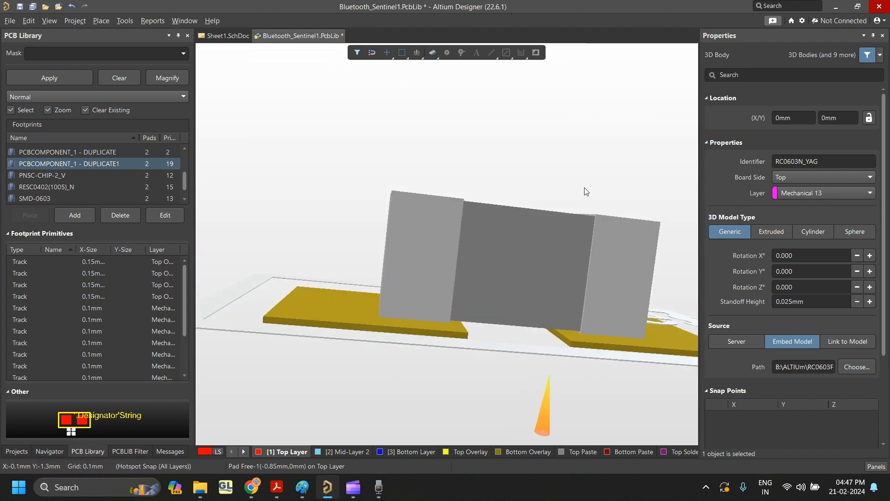
{"action": "left_click", "coordinate": [587, 132]}
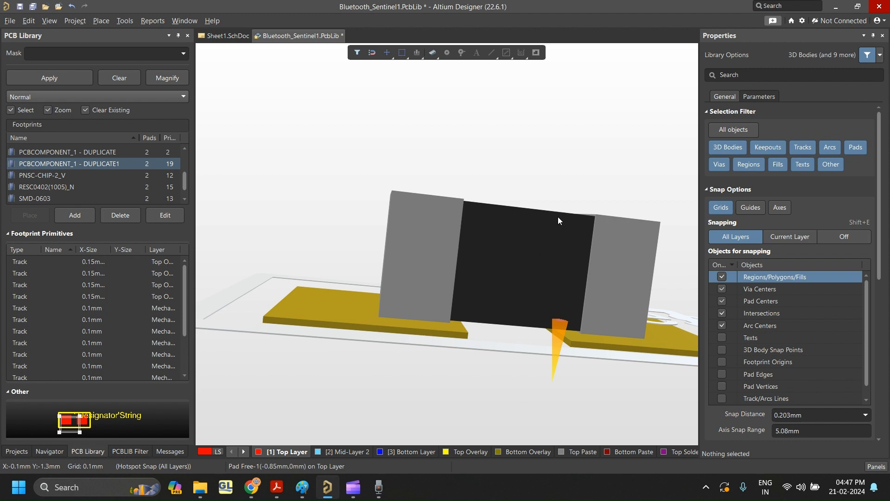
Return the footprint to 2D layout mode and save the PCB library.
{"action": "key", "text": "2"}
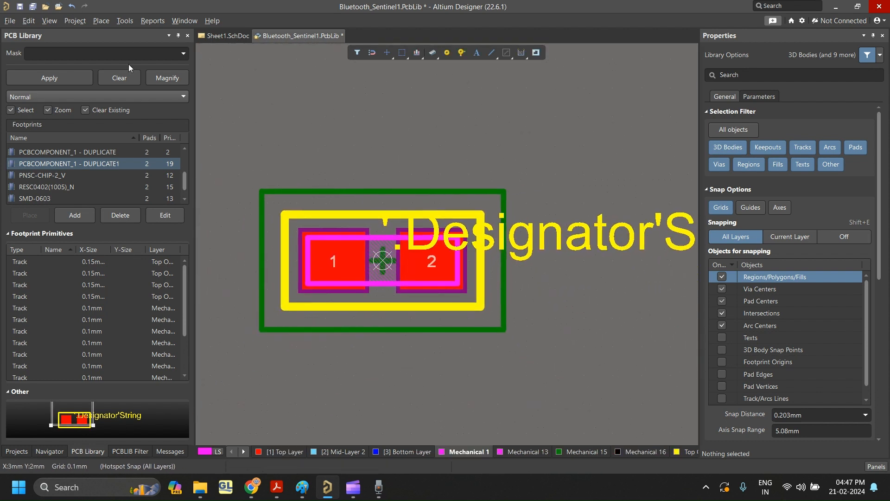
{"action": "left_click", "coordinate": [43, 21]}
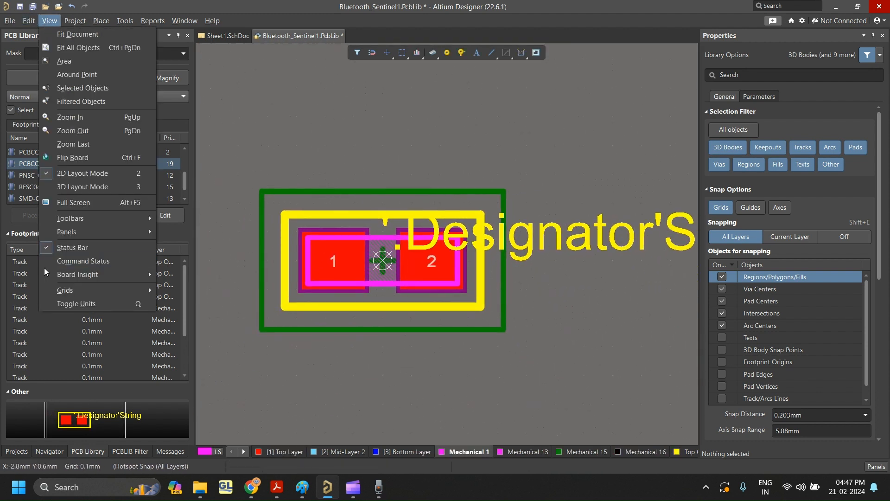
{"action": "left_click", "coordinate": [605, 174]}
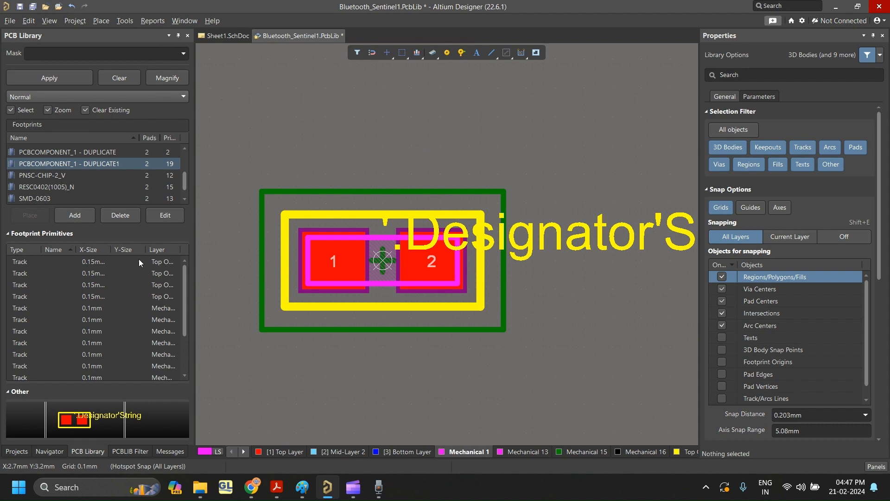
{"action": "left_click", "coordinate": [449, 216]}
{"action": "left_click", "coordinate": [455, 160]}
{"action": "key", "text": "ctrl+s"}
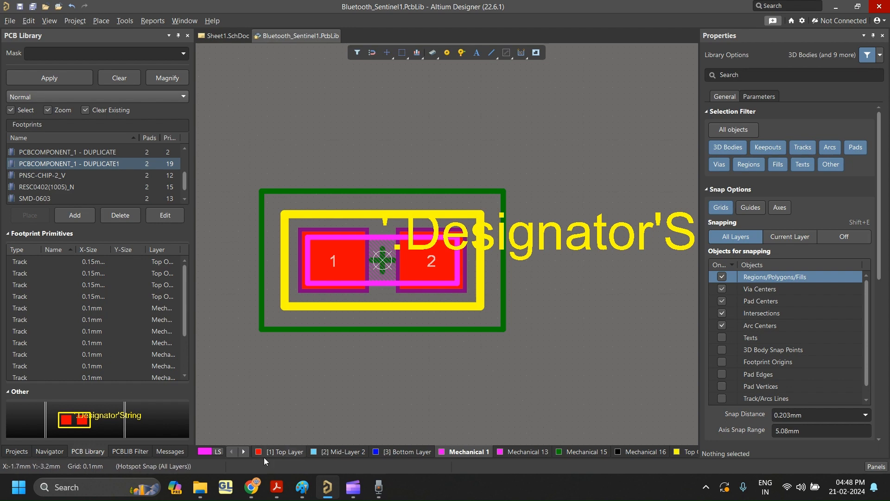
Switch to Chrome and show the POWER BUD YouTube channel page.
{"action": "left_click", "coordinate": [252, 485]}
{"action": "left_click", "coordinate": [68, 6]}
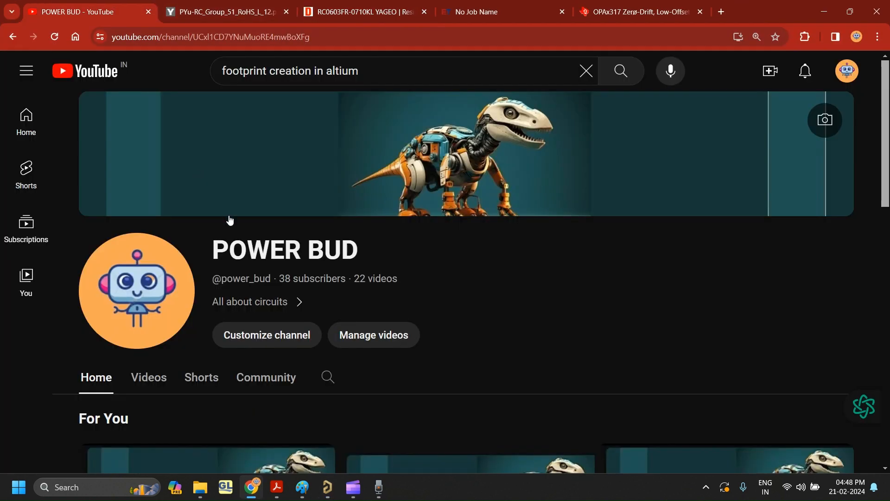